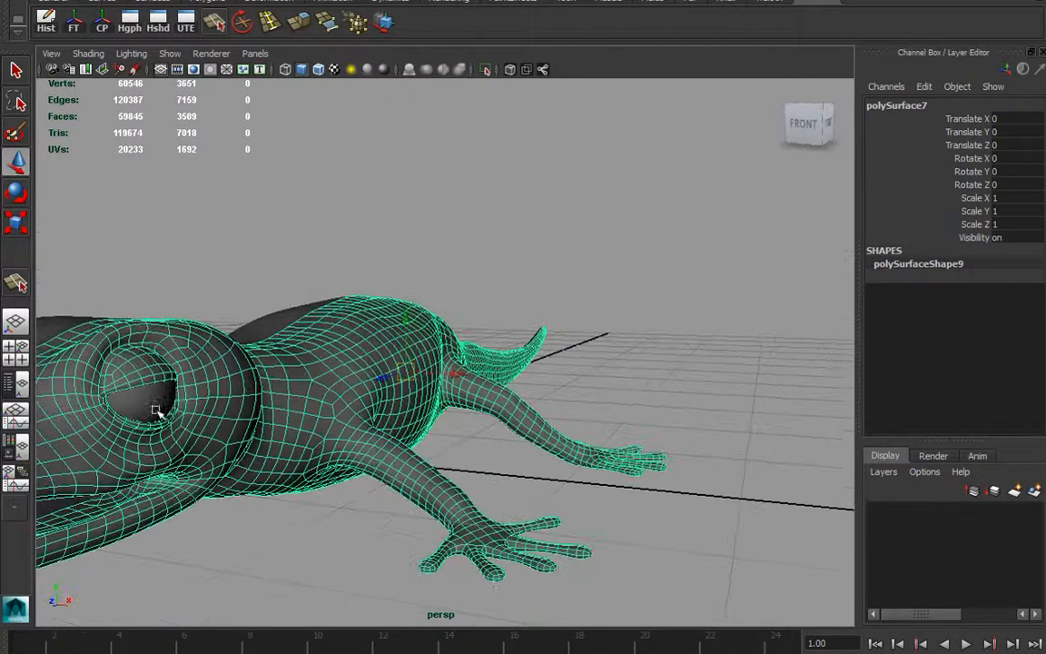
Step: Open the UV Texture Editor for the gecko body and enlarge it to show the whole UV layout
mouse_move(488, 150)
alt+mouse_down()
mouse_move(461, 346)
mouse_move(500, 164)
alt+mouse_up()
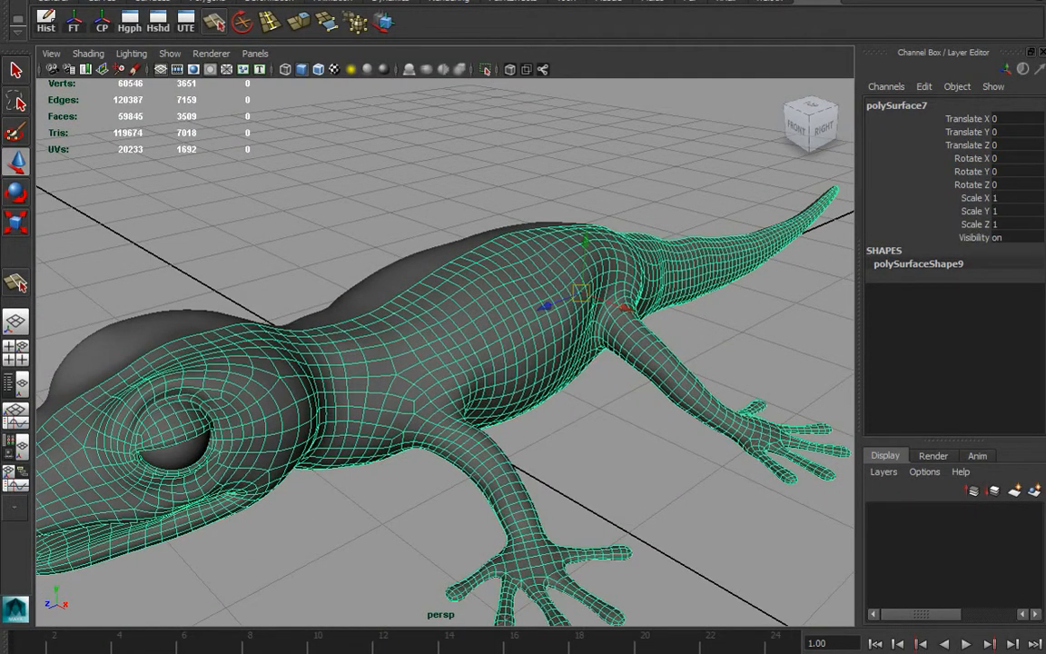
click(236, 2)
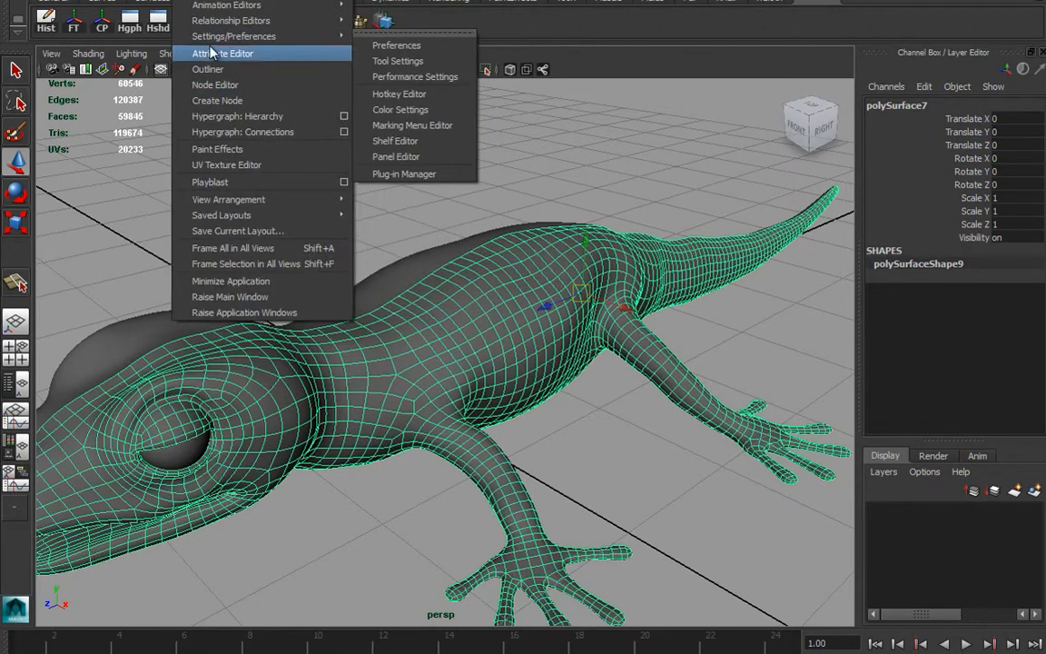
click(207, 165)
drag(676, 223, 659, 114)
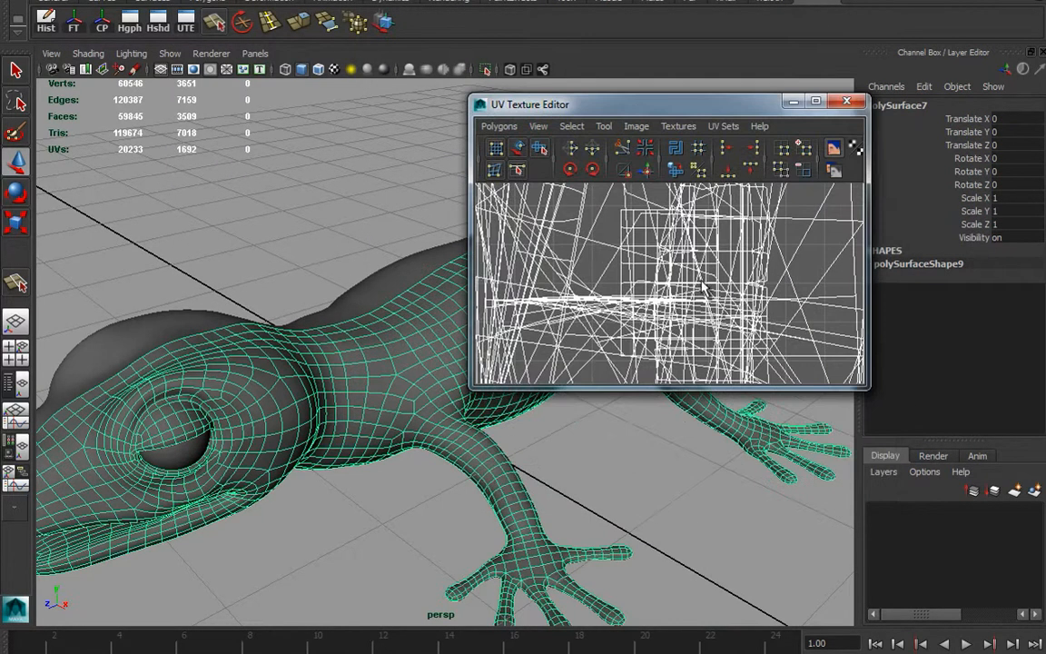
scroll(527, 294, down, 3)
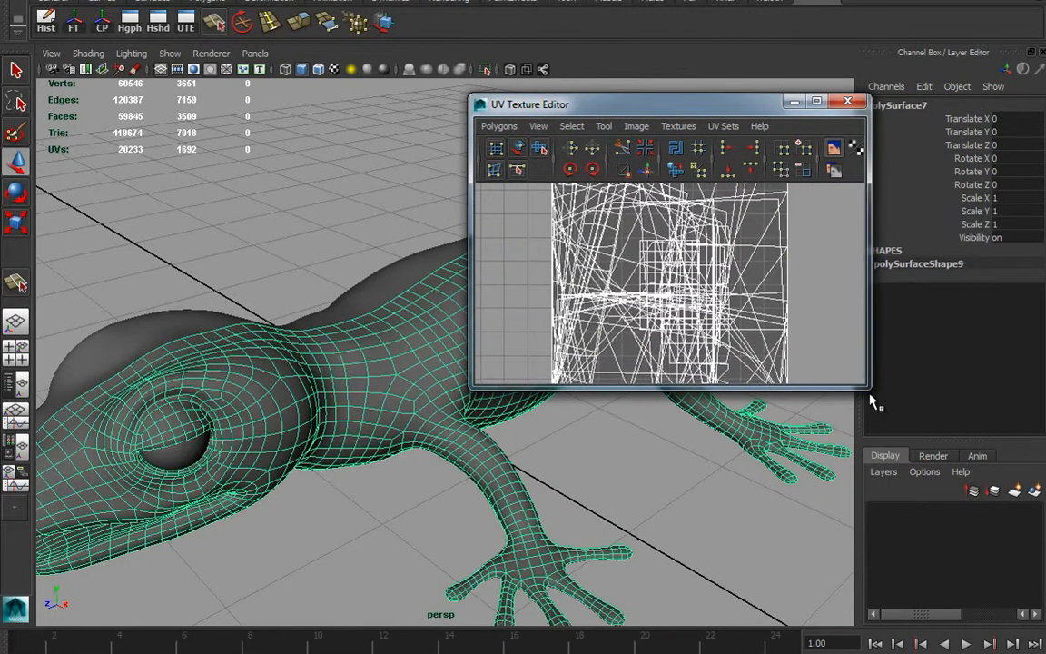
drag(868, 391, 978, 650)
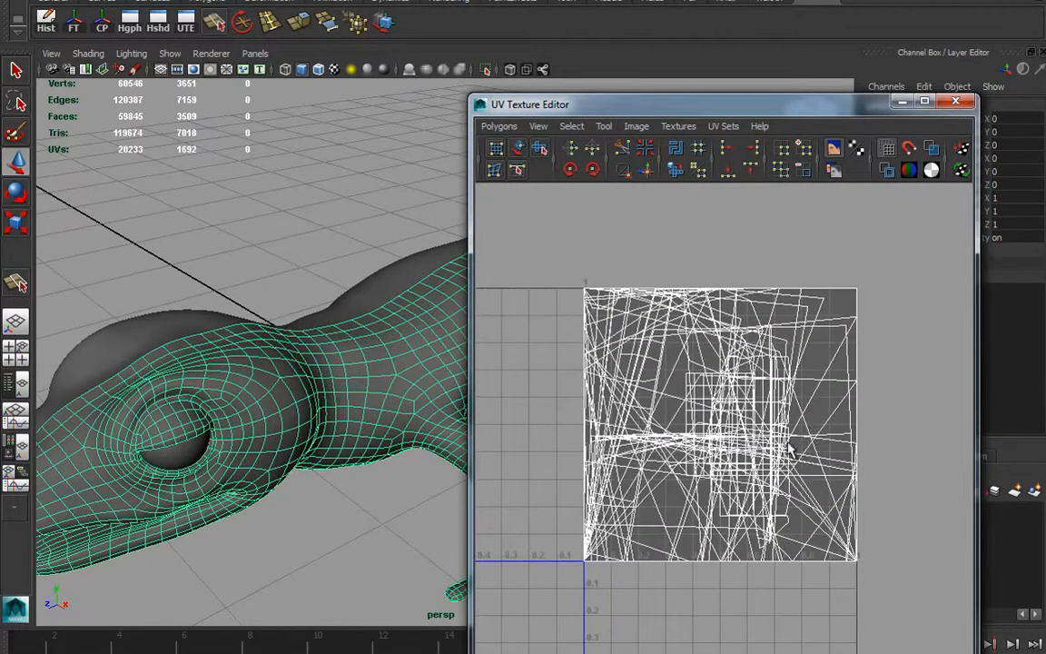
Step: Delete the dense mesh showing behind the gecko's wireframe body and isolate the body mesh in the viewport
alt+drag(221, 397, 243, 420)
click(150, 407)
key(Delete)
click(260, 396)
alt+drag(343, 452, 361, 179)
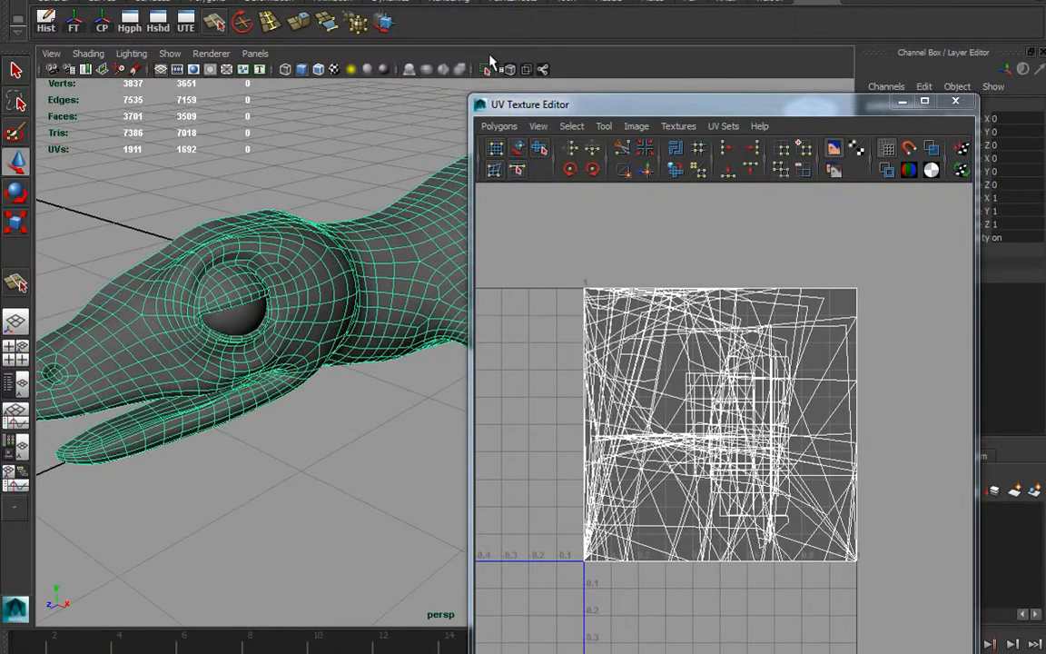
alt+drag(309, 423, 304, 372)
alt+drag(313, 250, 372, 313)
Step: Create new UVs for the gecko body based on the current camera and place the UV layout beside the model
click(506, 1)
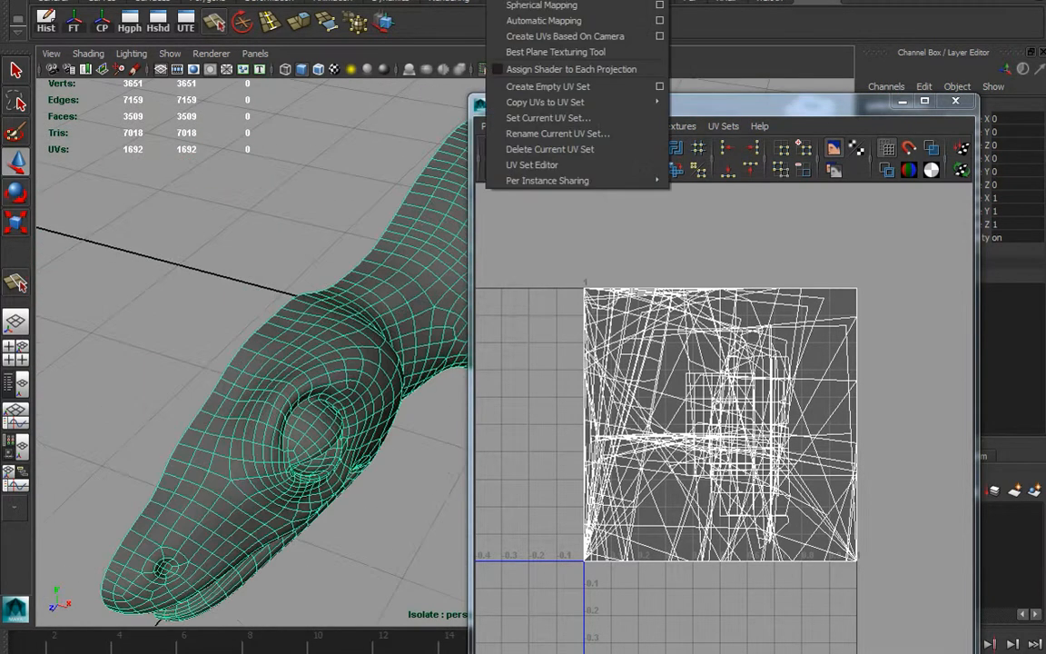
click(661, 37)
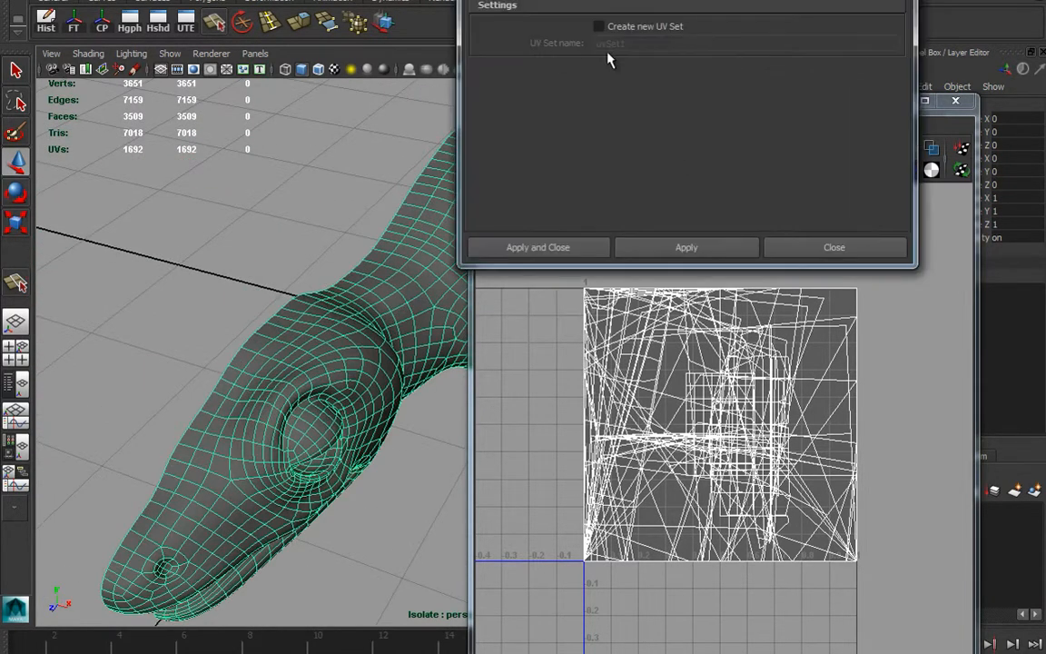
click(539, 248)
alt+drag(297, 467, 245, 452)
drag(614, 97, 692, 78)
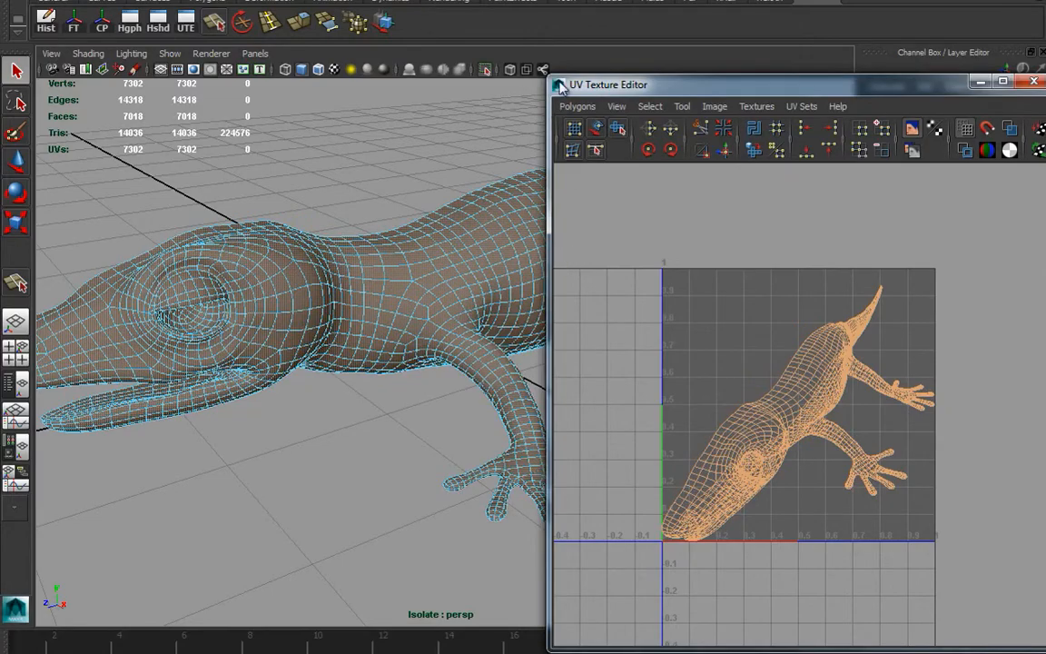
drag(627, 84, 743, 208)
Step: Select the edge loop around the base of the tail behind the hind leg and cut its UVs
alt+drag(436, 372, 399, 383)
alt+middle_drag(545, 374, 346, 368)
alt+drag(346, 369, 369, 350)
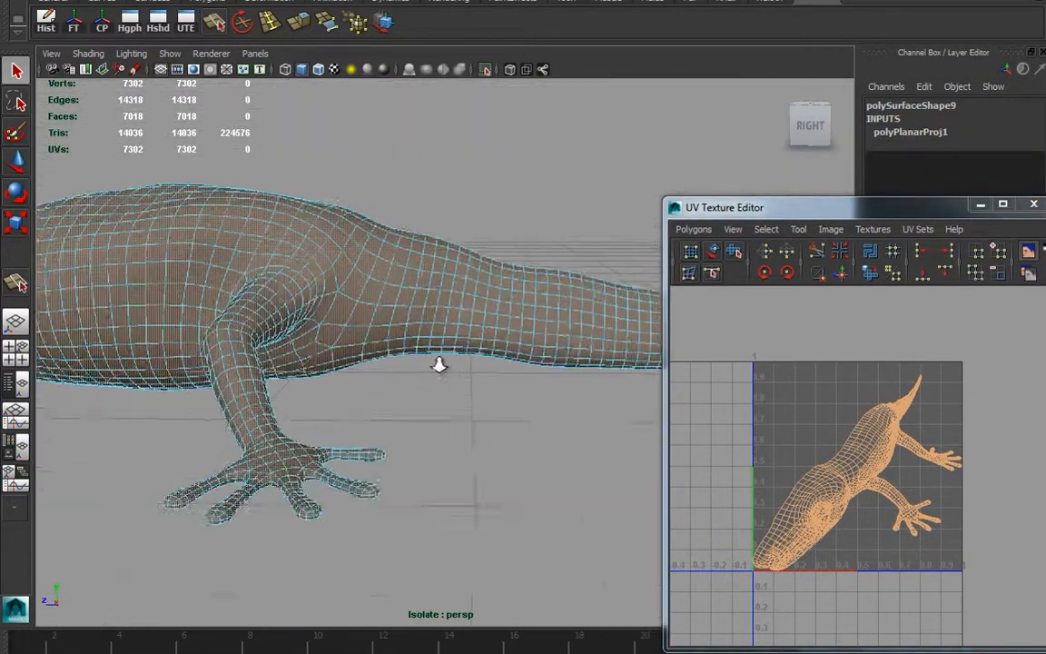
alt+right_drag(368, 350, 385, 339)
alt+middle_drag(385, 340, 397, 354)
alt+drag(397, 354, 428, 365)
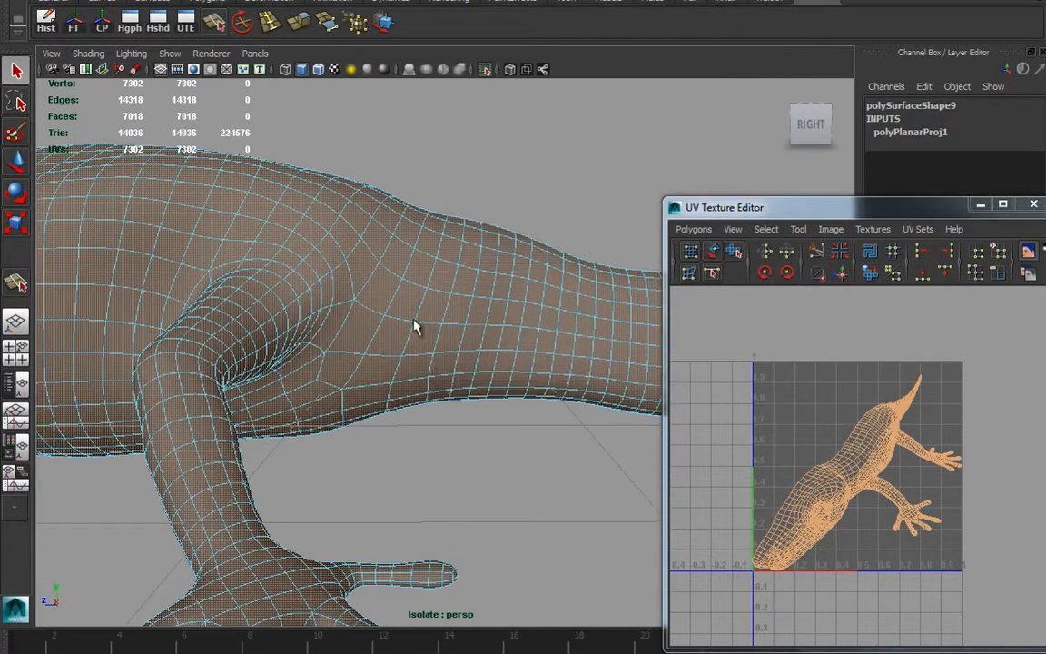
right_drag(422, 303, 413, 262)
double_click(406, 266)
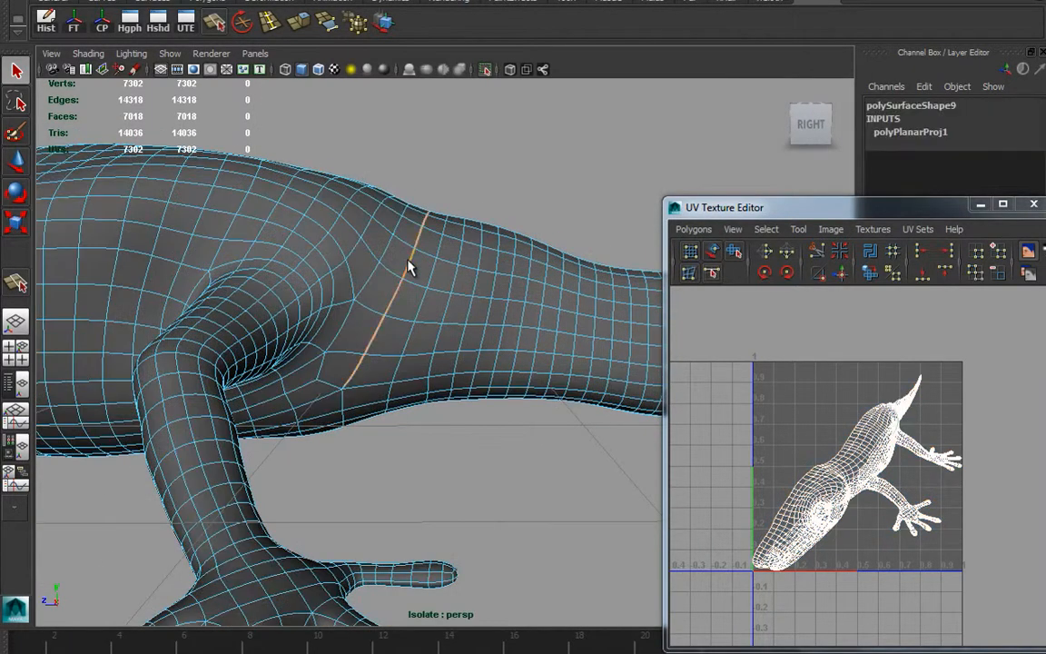
click(868, 253)
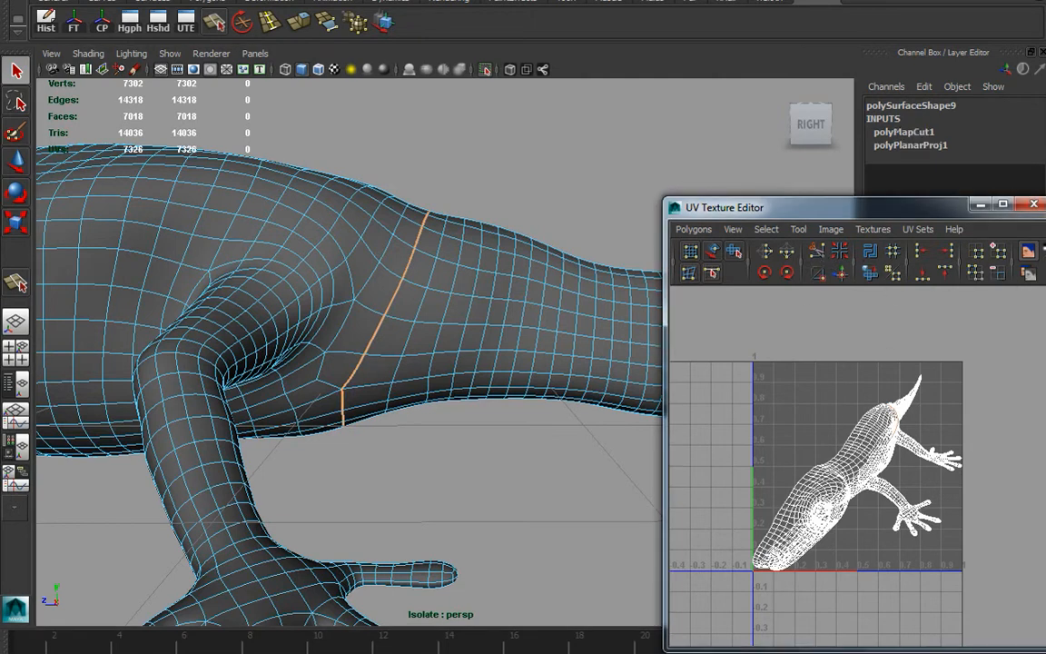
Step: Move the tail's UV shell into the empty area beside the texture square and unfold it
drag(1041, 427, 1044, 427)
drag(817, 207, 769, 194)
alt+middle_drag(956, 435, 904, 427)
alt+drag(357, 411, 334, 340)
right_drag(332, 331, 371, 329)
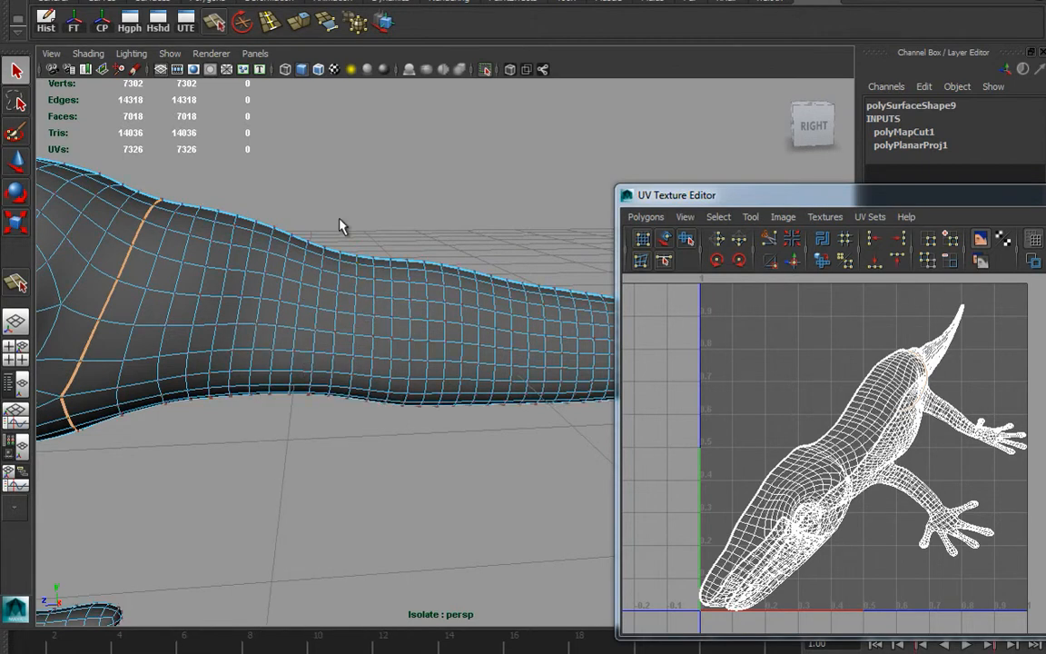
ctrl+right_drag(871, 372, 820, 407)
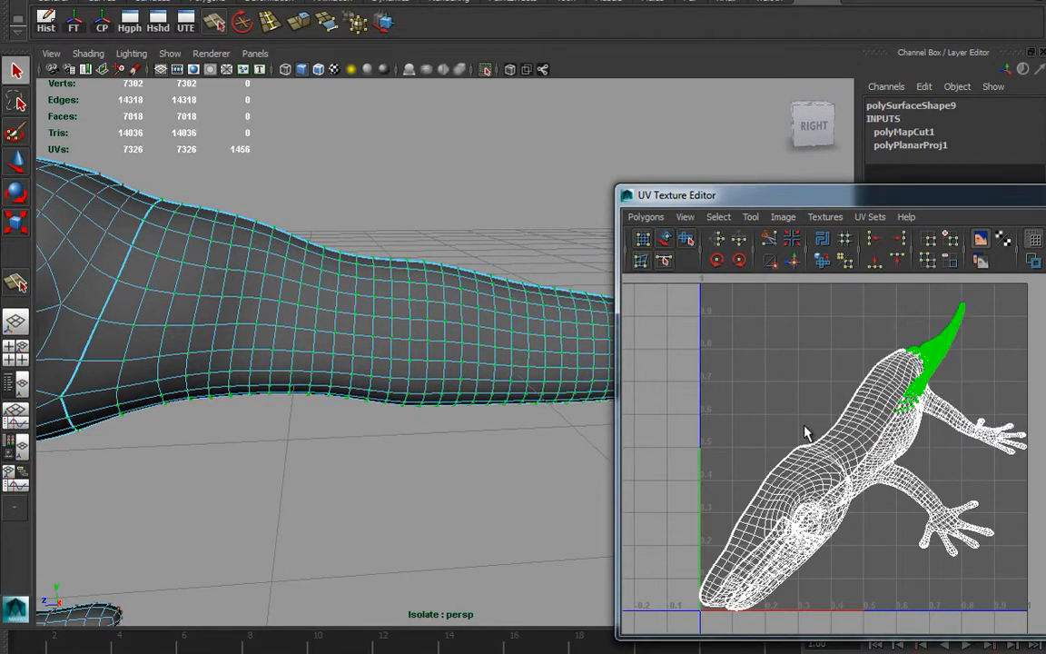
middle_drag(962, 470, 846, 468)
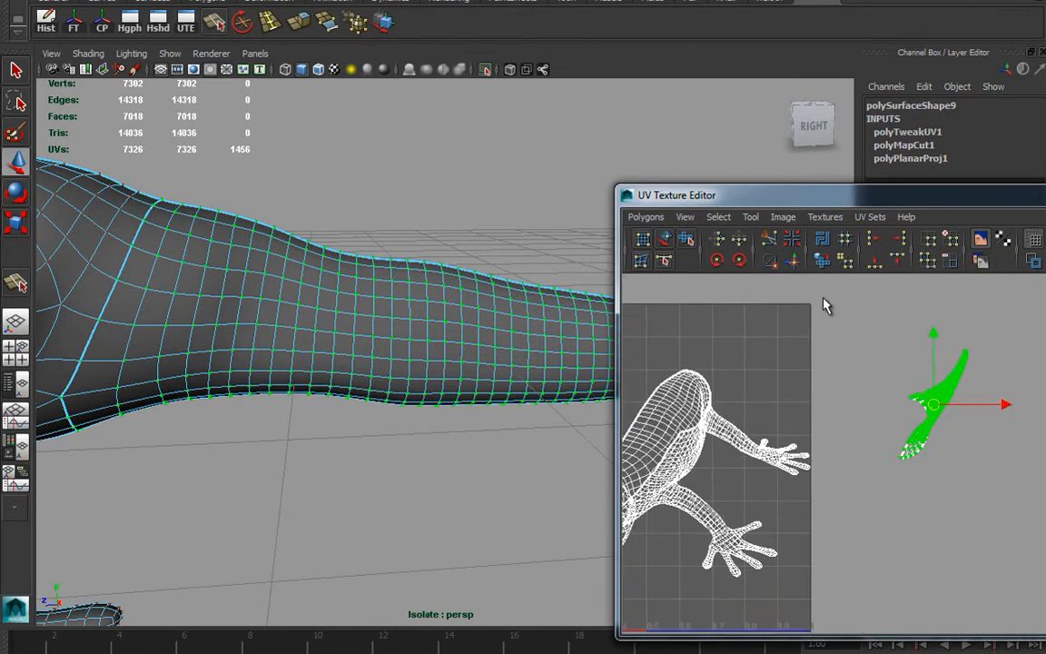
alt+right_drag(872, 427, 847, 456)
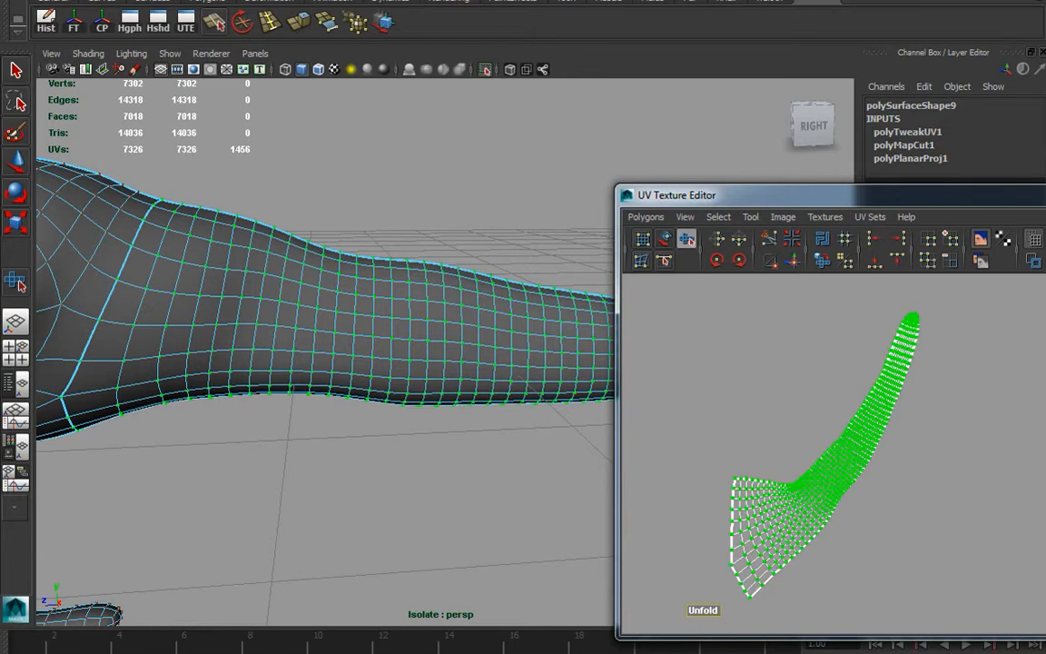
drag(703, 610, 861, 517)
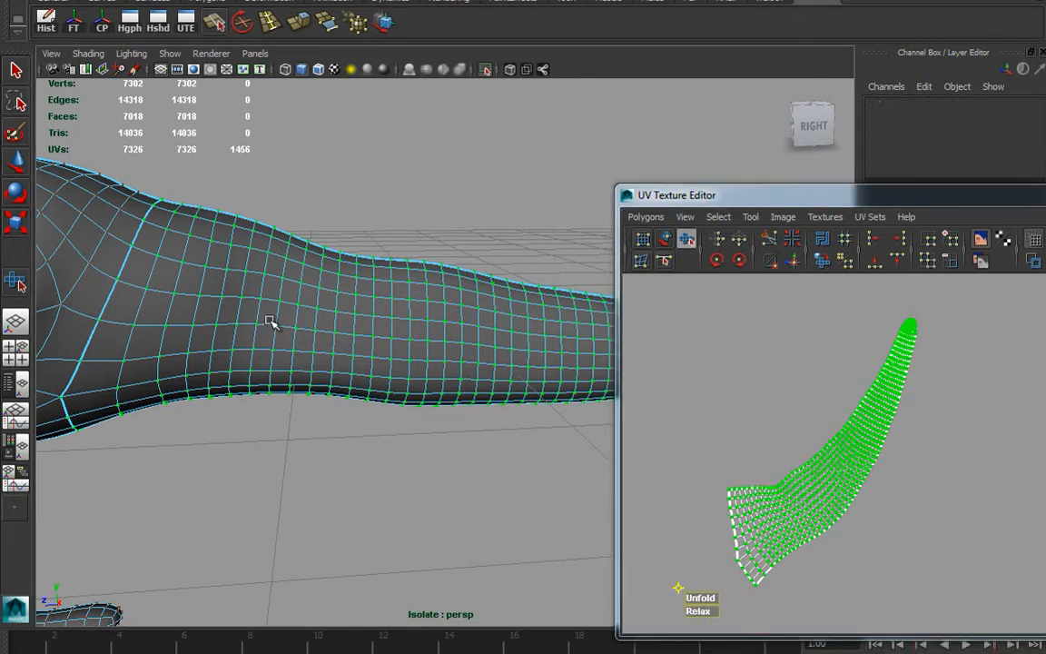
Step: Cut the UVs along the edge loop where the hind leg joins the body
alt+drag(339, 332, 381, 345)
alt+middle_drag(986, 438, 1045, 433)
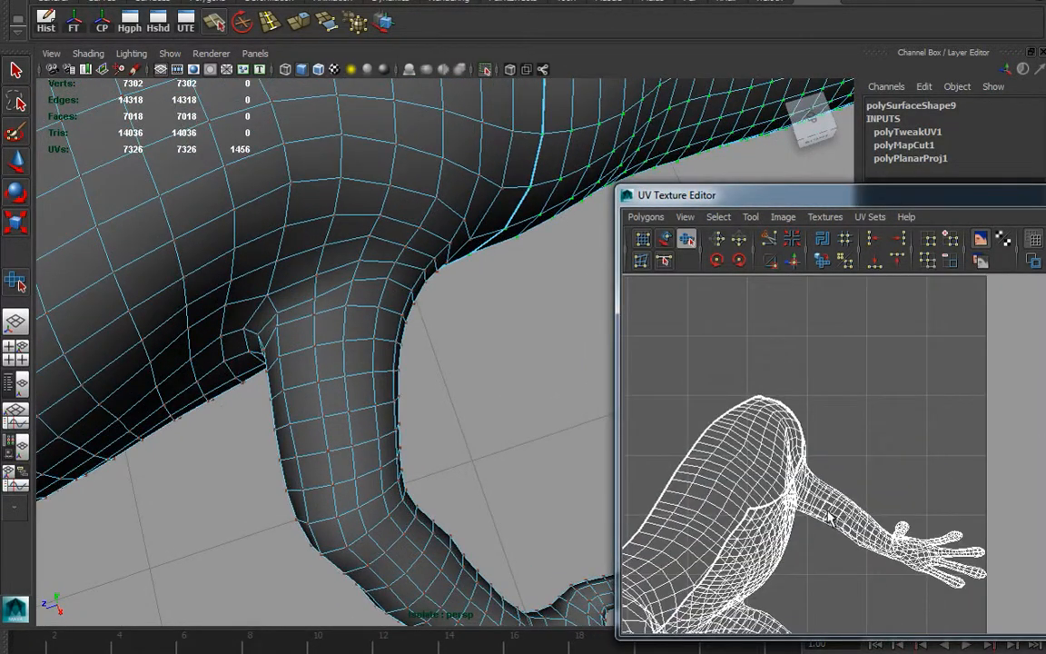
alt+middle_drag(949, 490, 1006, 425)
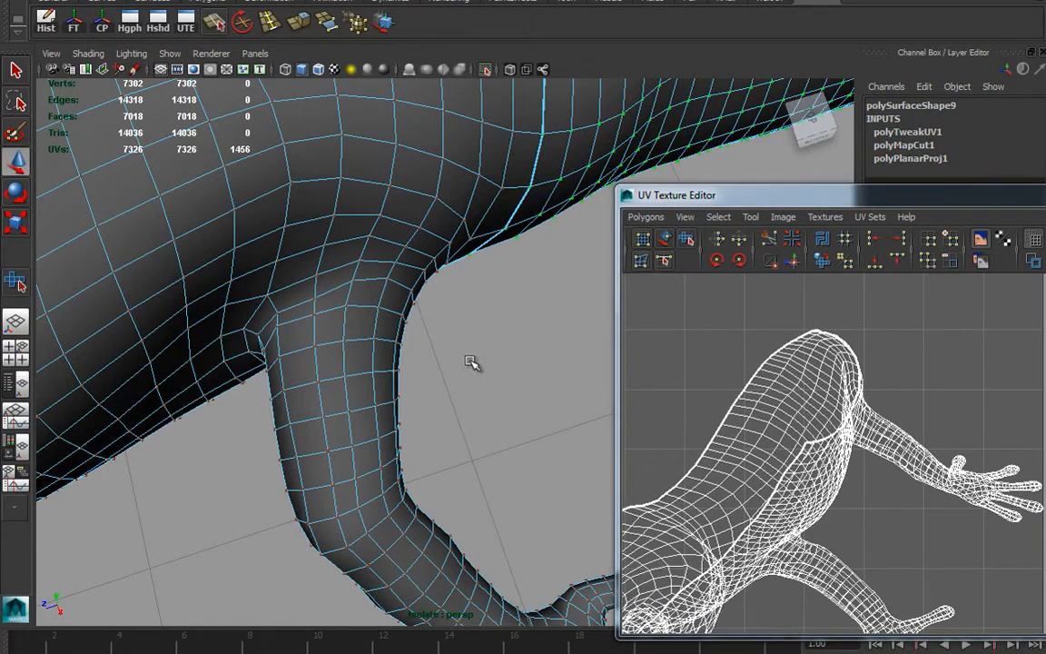
alt+middle_drag(954, 365, 1035, 344)
right_drag(305, 312, 314, 276)
alt+drag(317, 341, 315, 341)
alt+drag(393, 360, 236, 327)
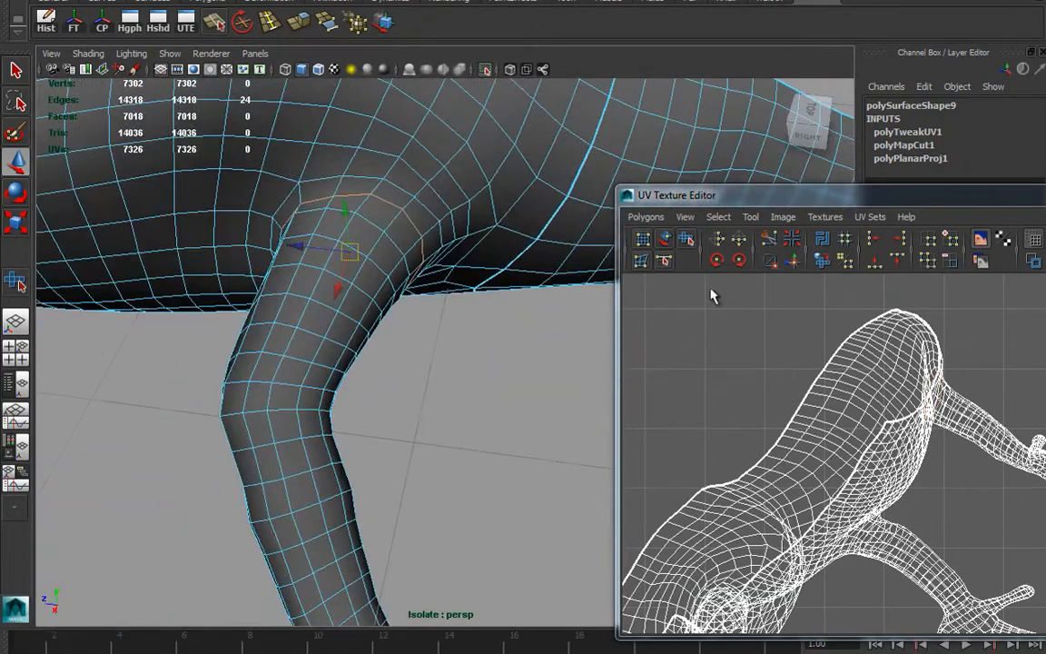
click(770, 244)
Step: Cut the UVs along the edge loop around the hind leg's ankle
alt+middle_drag(211, 495, 232, 222)
alt+drag(281, 400, 331, 429)
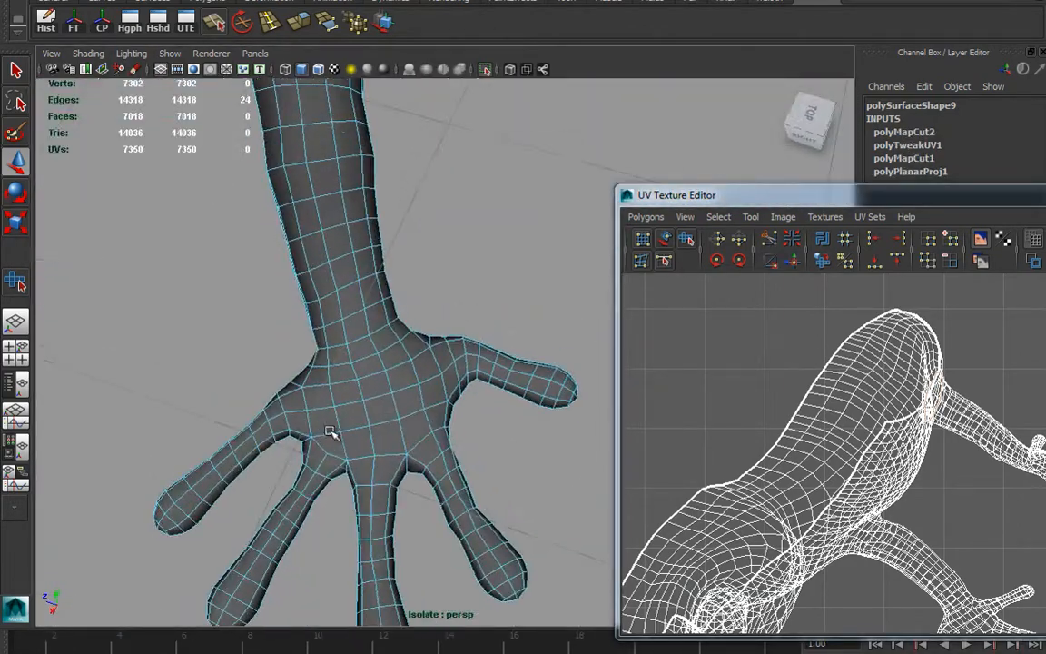
alt+right_drag(336, 429, 470, 433)
alt+middle_drag(420, 404, 472, 441)
alt+drag(372, 374, 668, 272)
click(772, 243)
Step: Cut the UVs along the side edges of the hind foot and around its toes
alt+drag(382, 408, 155, 429)
alt+middle_drag(154, 428, 61, 506)
alt+drag(61, 506, 341, 333)
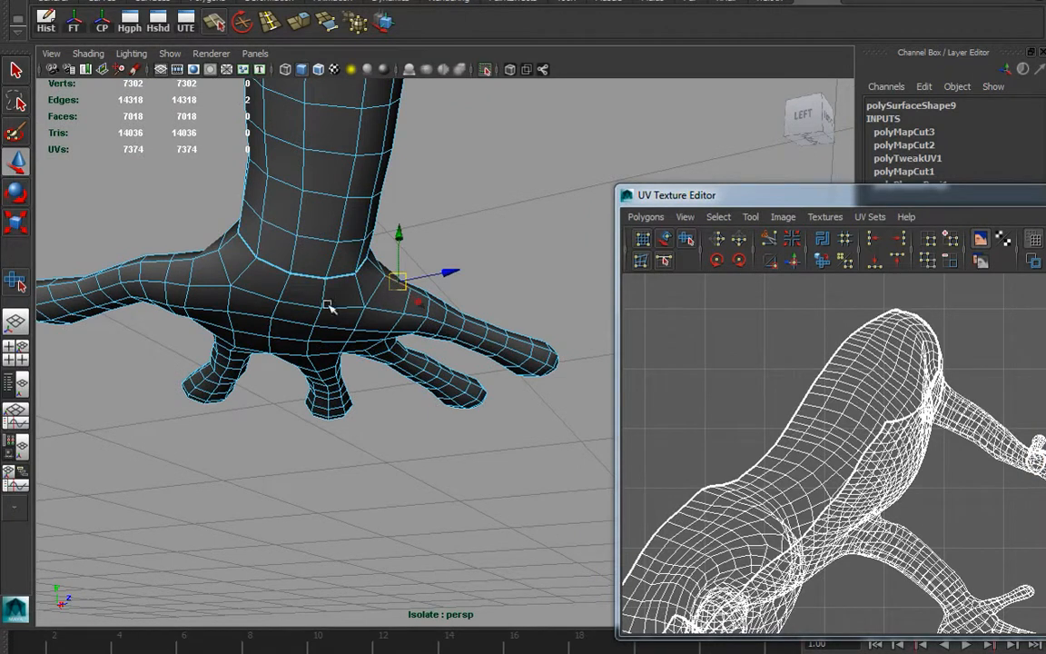
alt+drag(397, 283, 259, 313)
alt+drag(404, 417, 211, 464)
alt+middle_drag(941, 473, 790, 460)
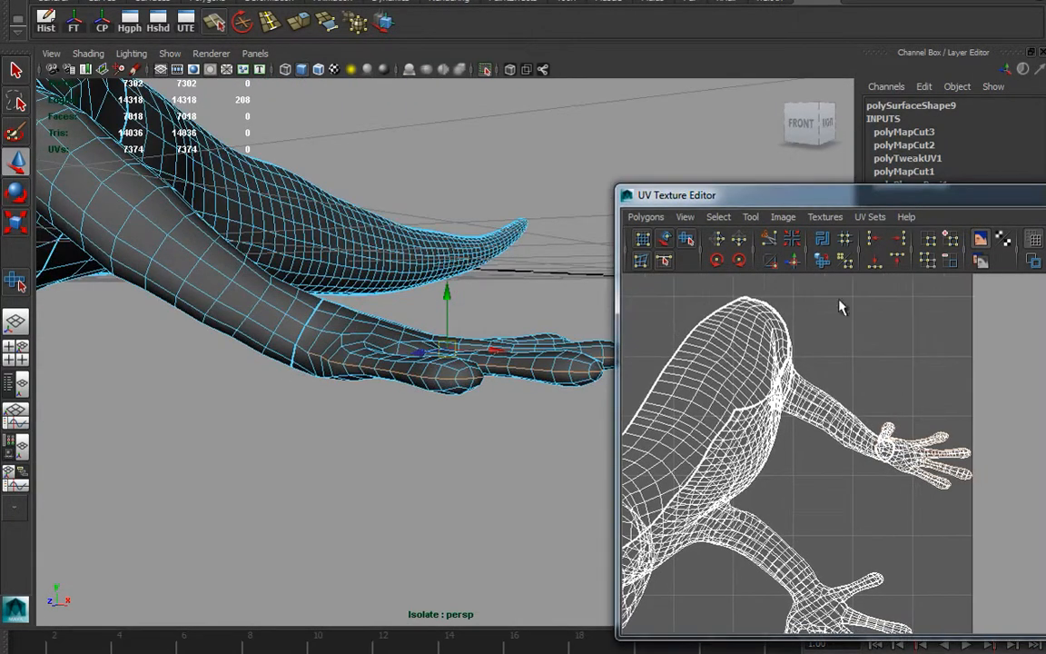
click(769, 240)
Step: Cut the UVs along a lengthwise seam on the underside of the hind leg, from body to ankle
alt+drag(421, 362, 406, 465)
alt+middle_drag(912, 487, 924, 522)
alt+drag(497, 399, 460, 506)
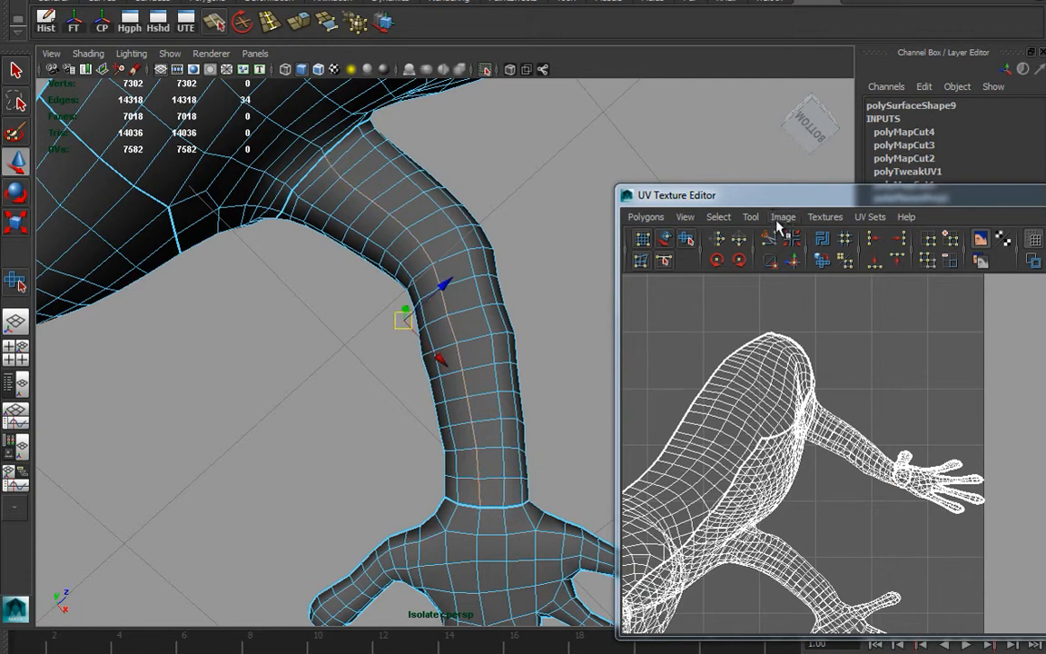
Step: Select the hind foot's UV shell and move it outside the texture square
alt+right_drag(926, 547, 901, 510)
mouse_move(901, 510)
alt+middle_down()
mouse_move(913, 465)
mouse_move(938, 483)
mouse_move(920, 507)
alt+middle_up()
right_drag(910, 488, 981, 475)
drag(911, 487, 988, 386)
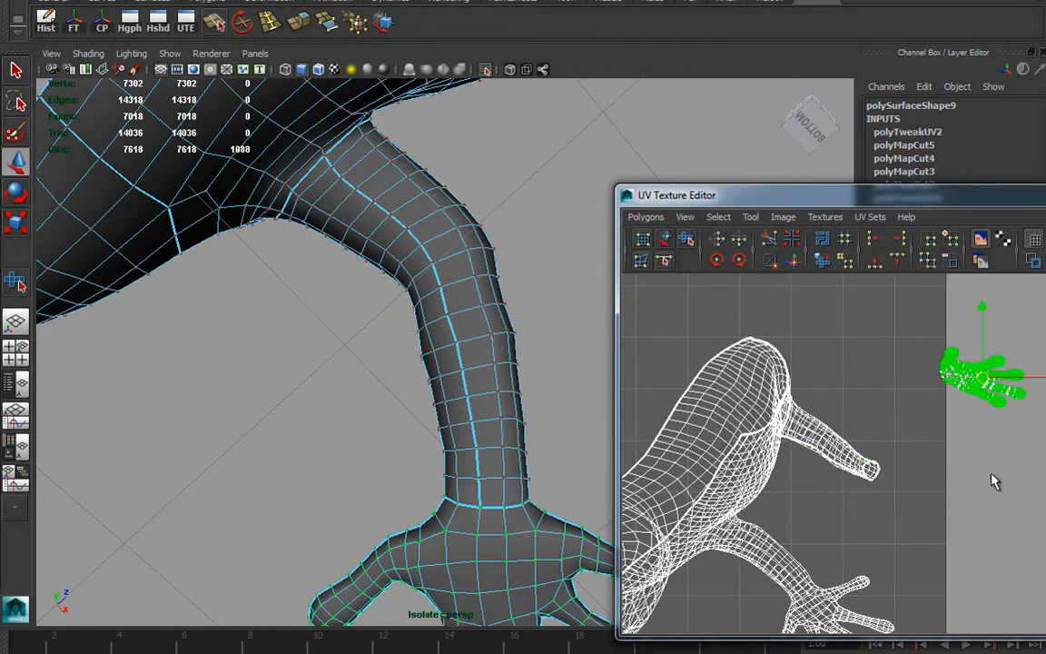
alt+middle_drag(1004, 456, 982, 480)
Step: Cut the remaining joined edges on the side of the hind foot near the ankle to split top from sole
alt+drag(490, 406, 416, 422)
alt+middle_drag(536, 472, 291, 324)
alt+drag(291, 325, 397, 344)
alt+right_drag(396, 343, 502, 418)
alt+drag(502, 418, 428, 357)
alt+right_drag(427, 357, 506, 396)
alt+drag(505, 396, 810, 412)
alt+middle_drag(394, 387, 320, 469)
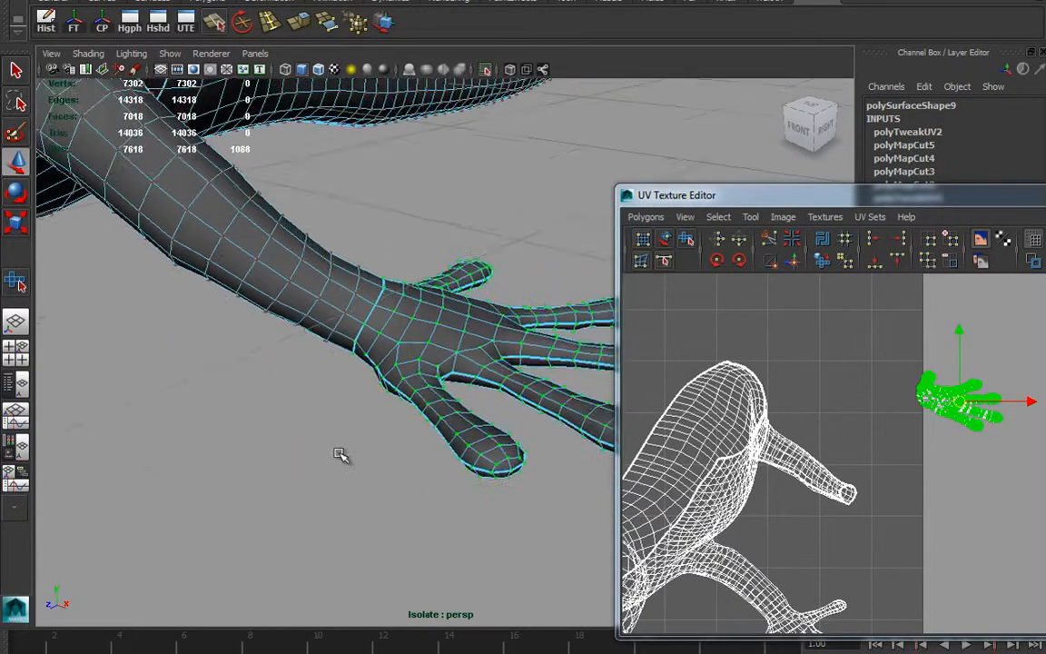
alt+drag(320, 469, 334, 429)
alt+right_drag(334, 429, 537, 453)
alt+middle_drag(343, 443, 551, 451)
alt+drag(551, 450, 538, 397)
right_drag(536, 397, 521, 397)
click(518, 399)
mouse_move(518, 399)
alt+mouse_down()
mouse_move(544, 410)
mouse_move(529, 385)
alt+mouse_up()
Step: Select the UV shell of the hind foot's top half and move it away from the sole shell
right_drag(941, 413, 1018, 416)
click(970, 395)
drag(962, 409, 1029, 355)
alt+middle_drag(1029, 355, 910, 407)
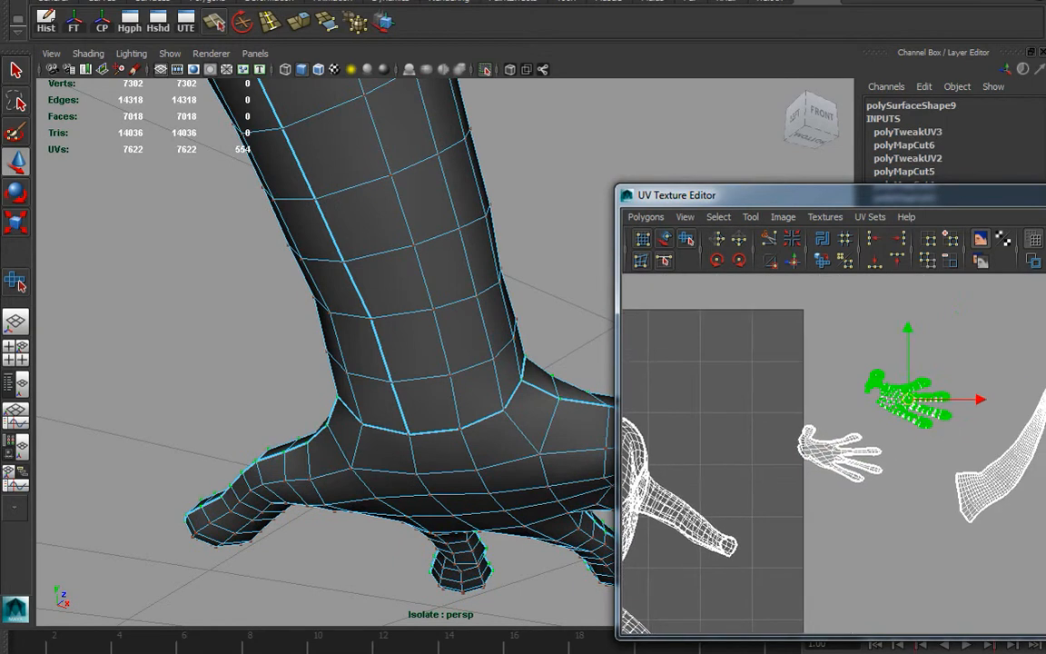
Step: Turn on shaded UV display, then unfold the foot's top shell and move it farther from the sole shell
click(1045, 239)
drag(1045, 197, 1010, 194)
alt+right_drag(807, 450, 977, 476)
alt+middle_drag(906, 425, 864, 480)
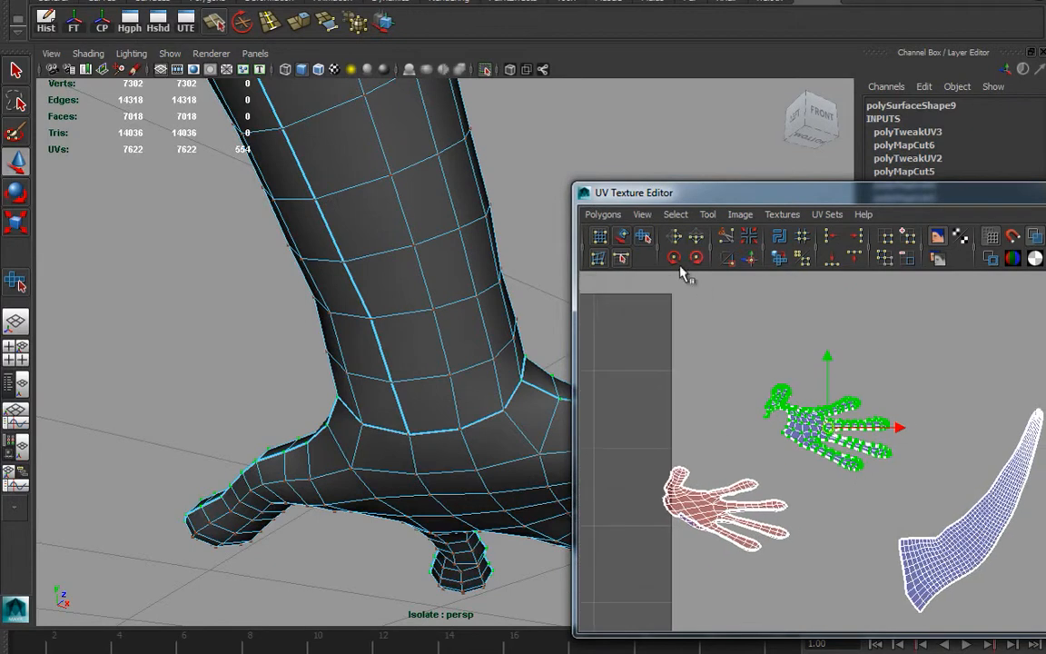
click(781, 260)
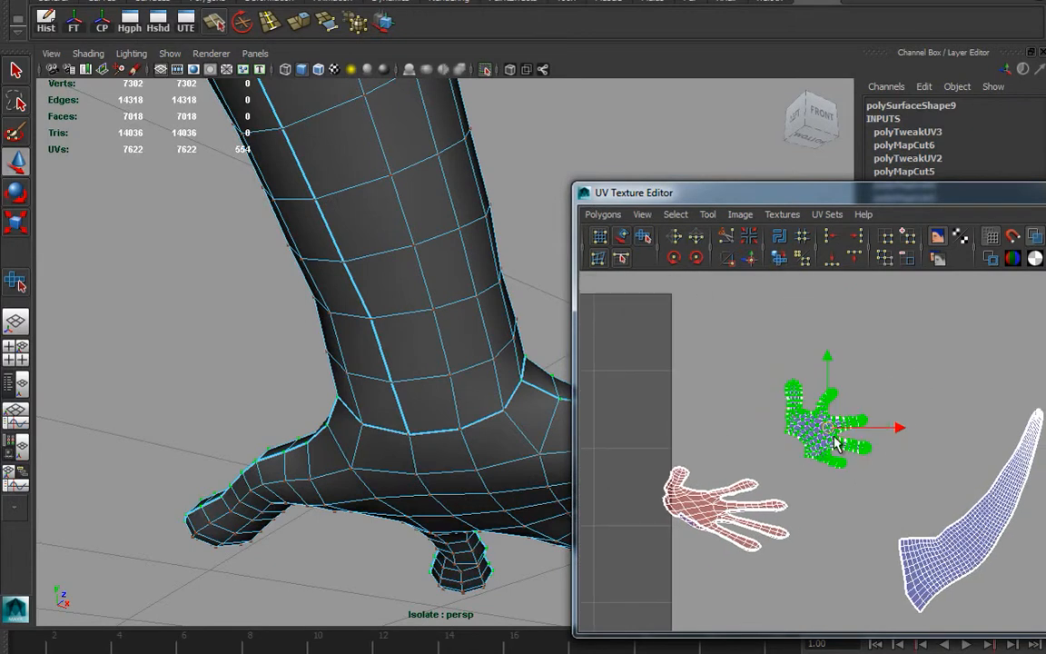
drag(831, 436, 883, 370)
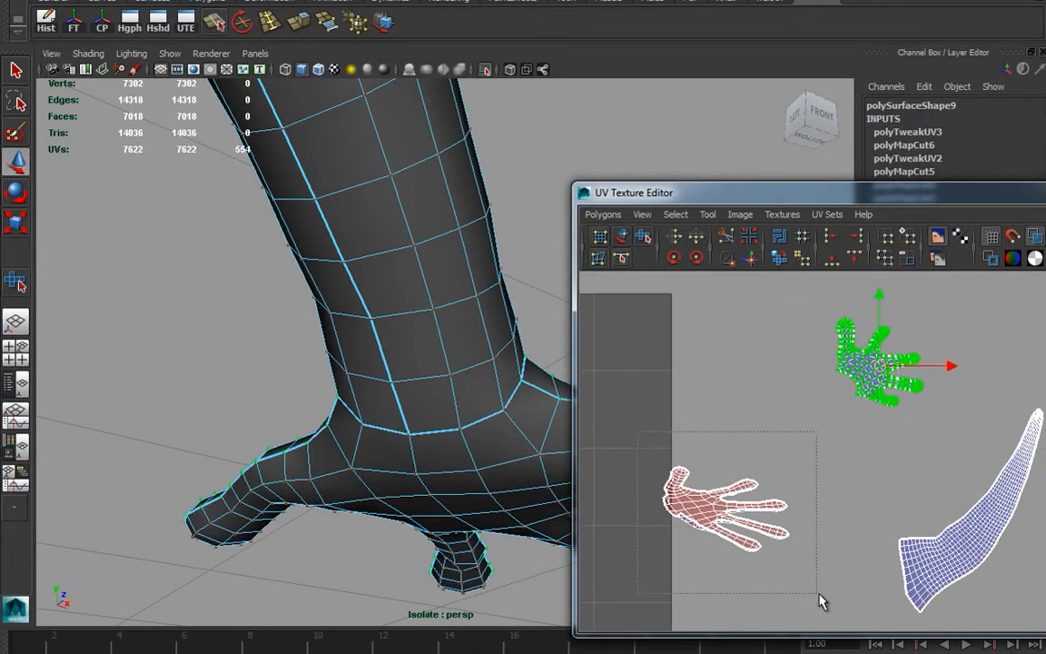
Step: Flip the sole's UV shell horizontally before unfolding it, and place it beside the foot's top shell
drag(811, 596, 811, 596)
click(780, 260)
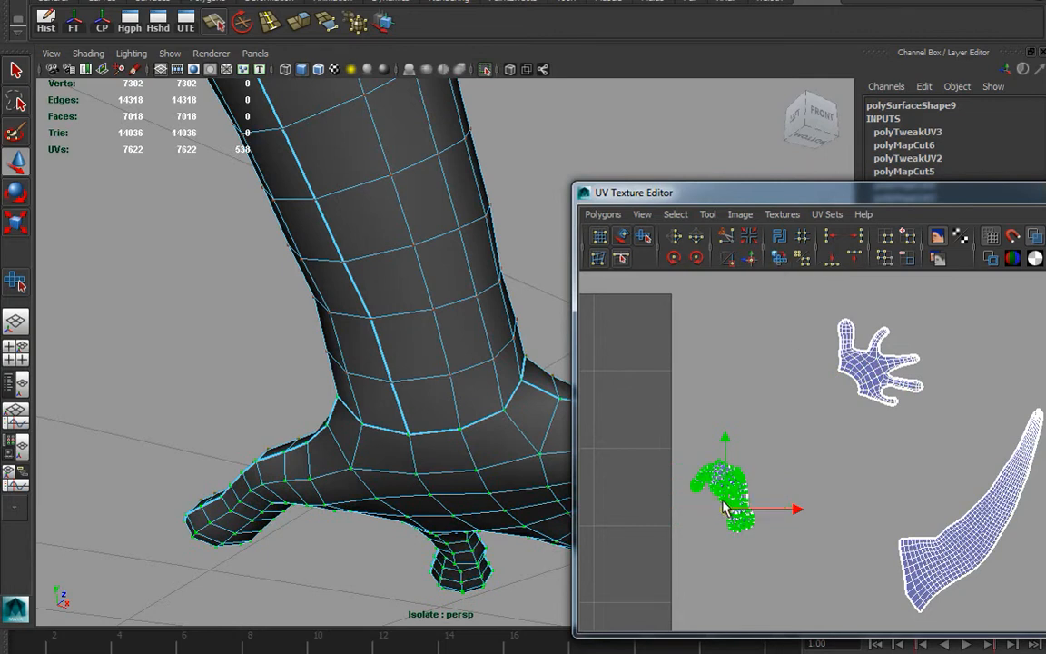
key(ctrl+z)
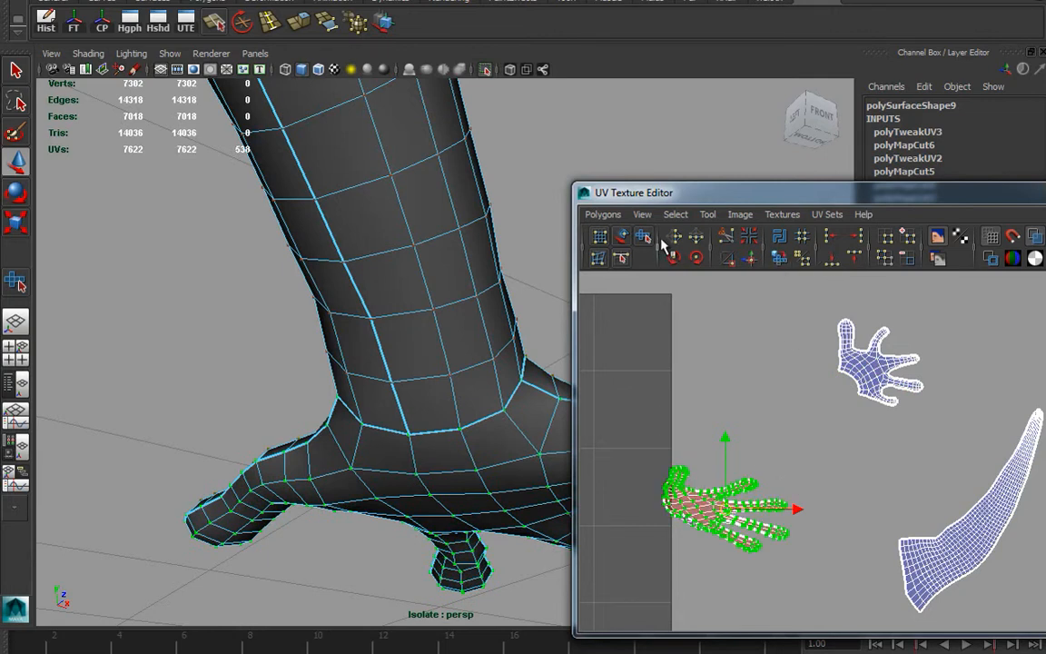
click(674, 259)
click(780, 260)
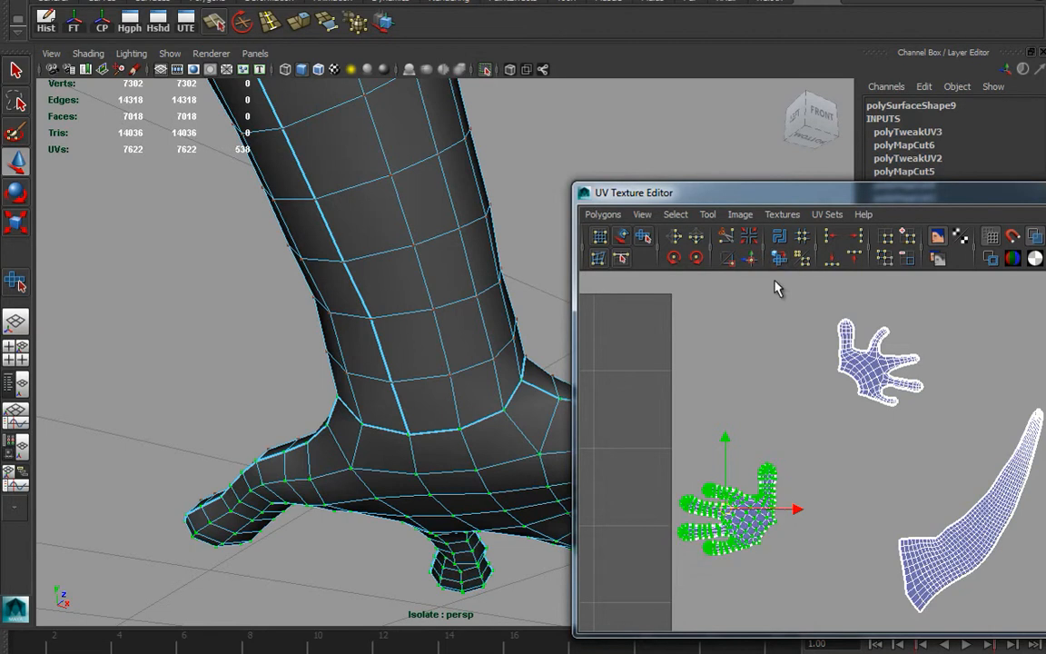
drag(727, 512, 755, 372)
alt+middle_drag(807, 434, 947, 442)
alt+right_drag(947, 436, 840, 418)
alt+middle_drag(840, 418, 882, 349)
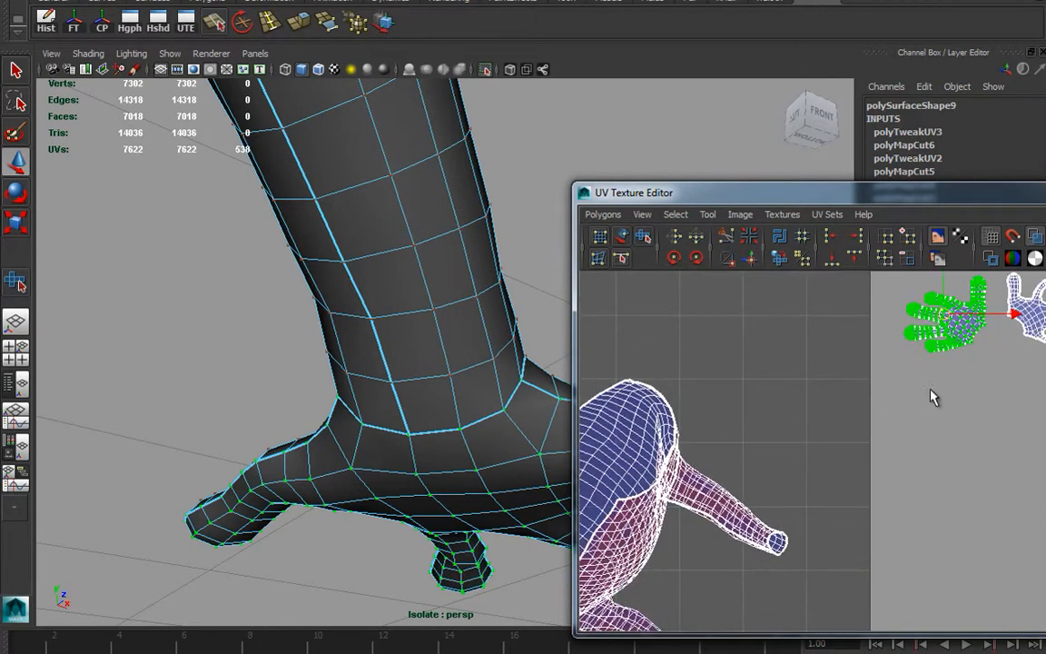
Step: Select the complete UV shell of the hind leg and move it clear of the body shell
alt+middle_drag(796, 431, 911, 340)
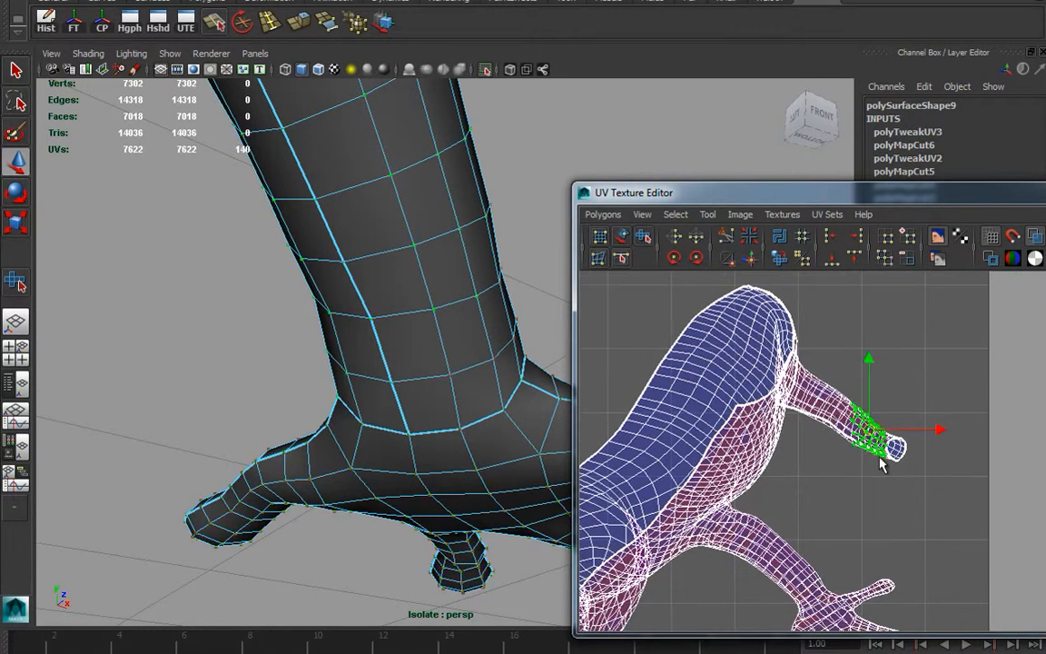
ctrl+right_drag(869, 451, 869, 408)
drag(841, 416, 940, 397)
alt+middle_drag(941, 397, 742, 428)
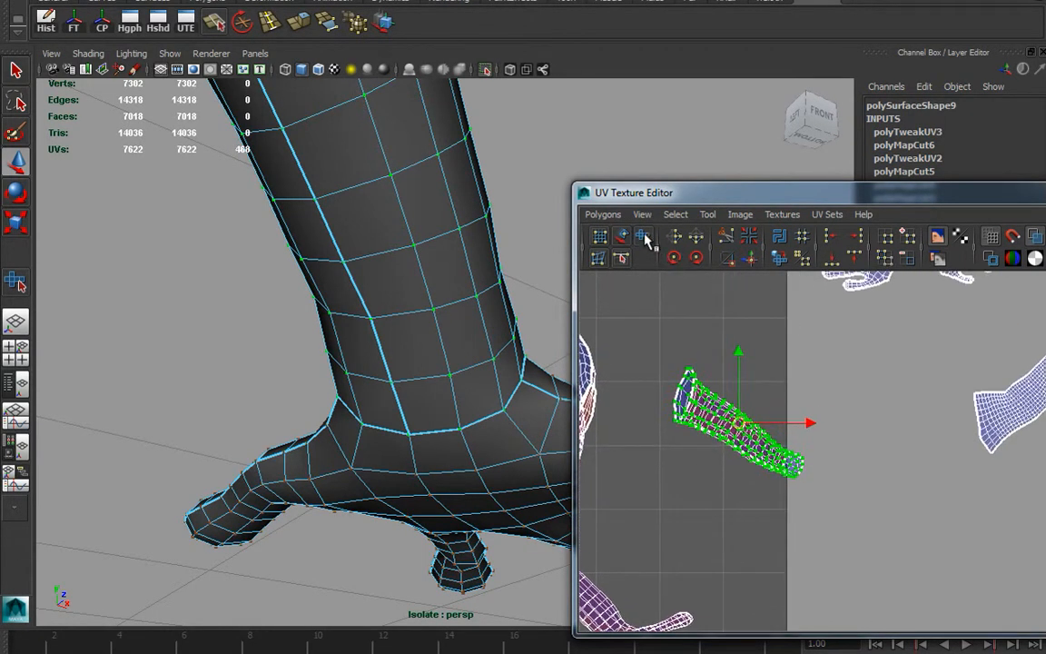
Step: Unfold the hind leg's UV shell with the Smooth UV tool and move it outside the texture square, near the hind foot shells
shift+right_drag(647, 493, 649, 487)
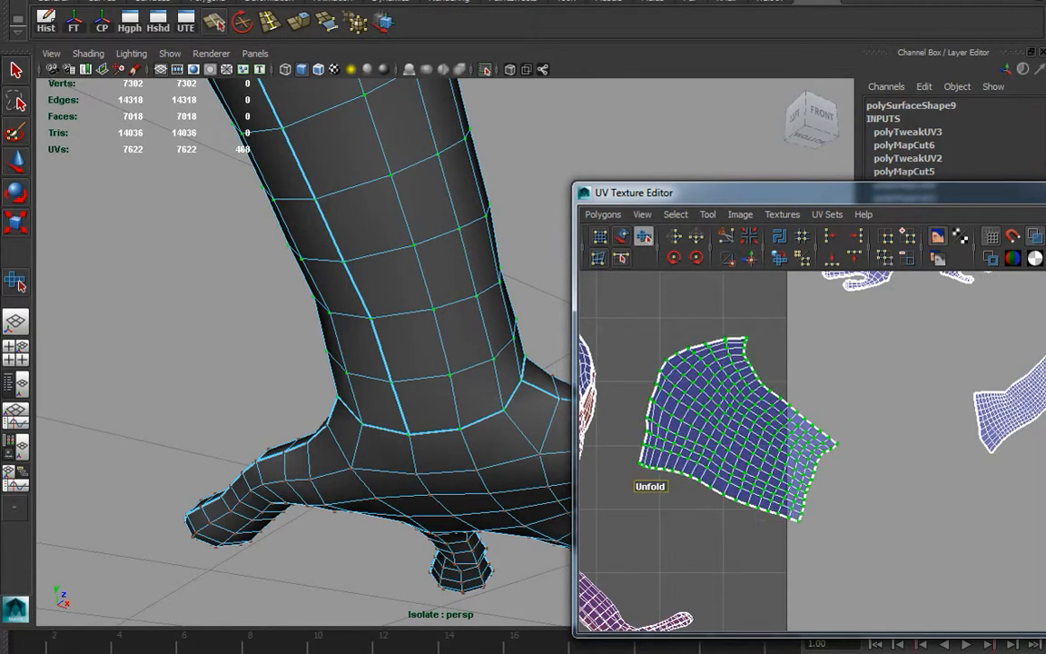
alt+right_drag(745, 481, 663, 466)
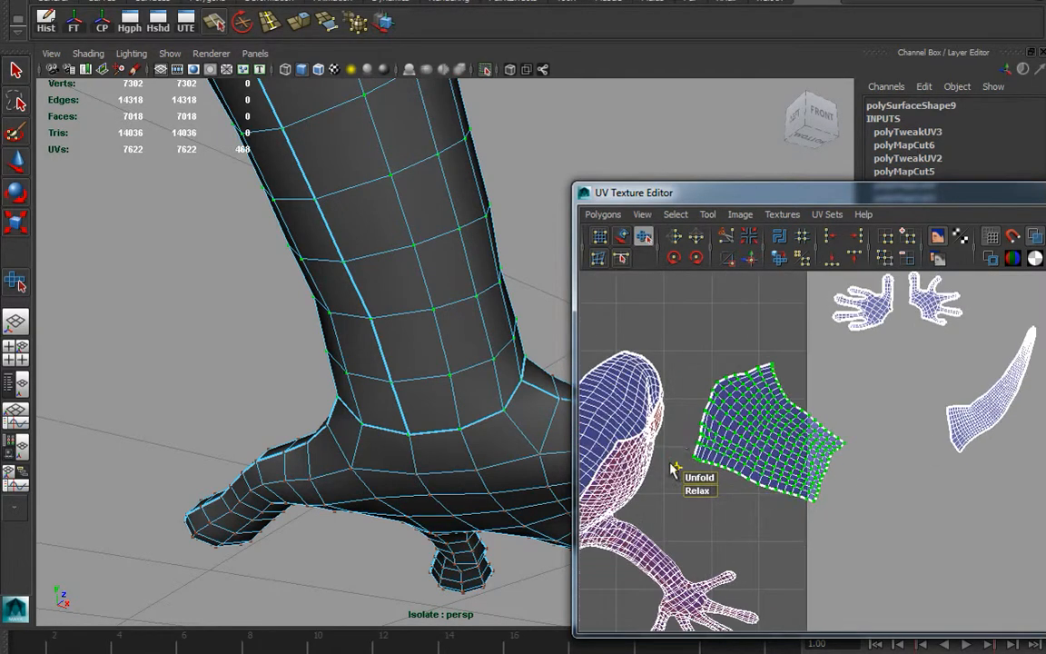
drag(766, 443, 872, 400)
alt+right_drag(789, 455, 940, 369)
Step: Cut the UVs along the front leg's edge loops at the shoulder and at the wrist
alt+drag(368, 466, 400, 504)
alt+right_drag(400, 504, 233, 439)
alt+drag(234, 439, 295, 416)
alt+middle_drag(295, 416, 347, 442)
alt+drag(347, 443, 301, 459)
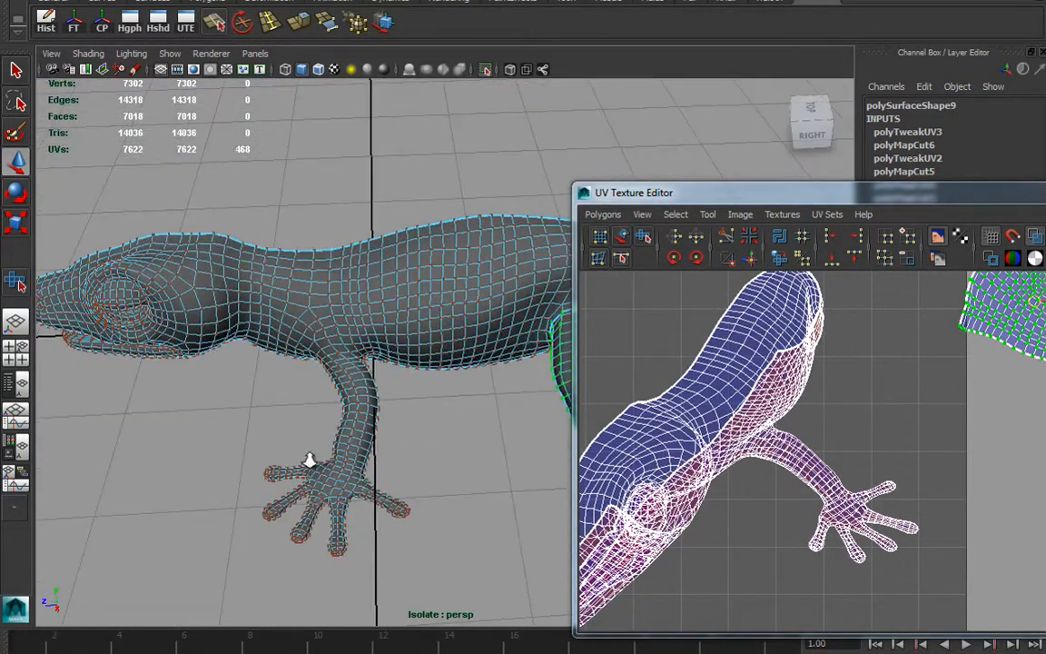
alt+right_drag(301, 459, 413, 420)
alt+drag(413, 421, 385, 420)
alt+right_drag(385, 420, 495, 414)
alt+drag(408, 416, 392, 341)
alt+right_drag(392, 340, 383, 280)
alt+drag(465, 333, 535, 286)
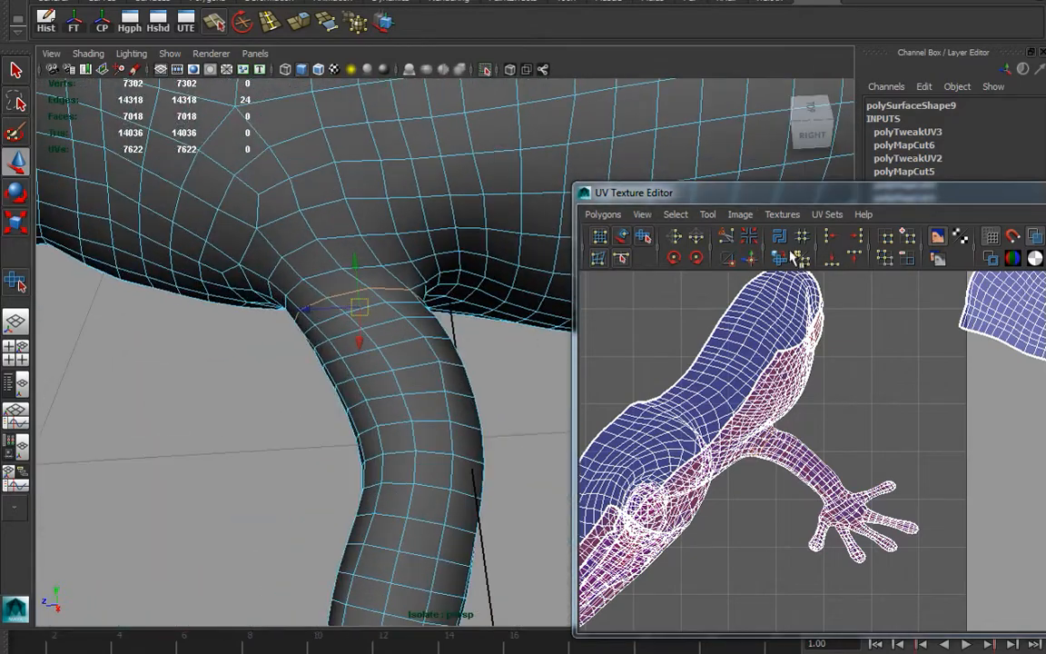
click(727, 238)
alt+drag(369, 437, 479, 506)
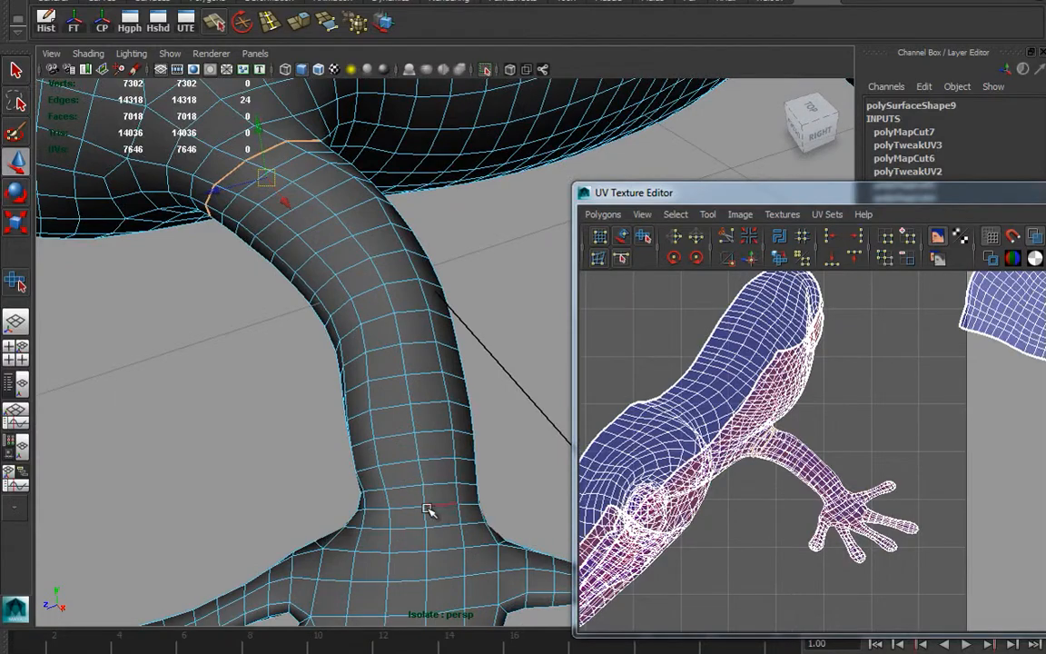
alt+drag(382, 529, 427, 490)
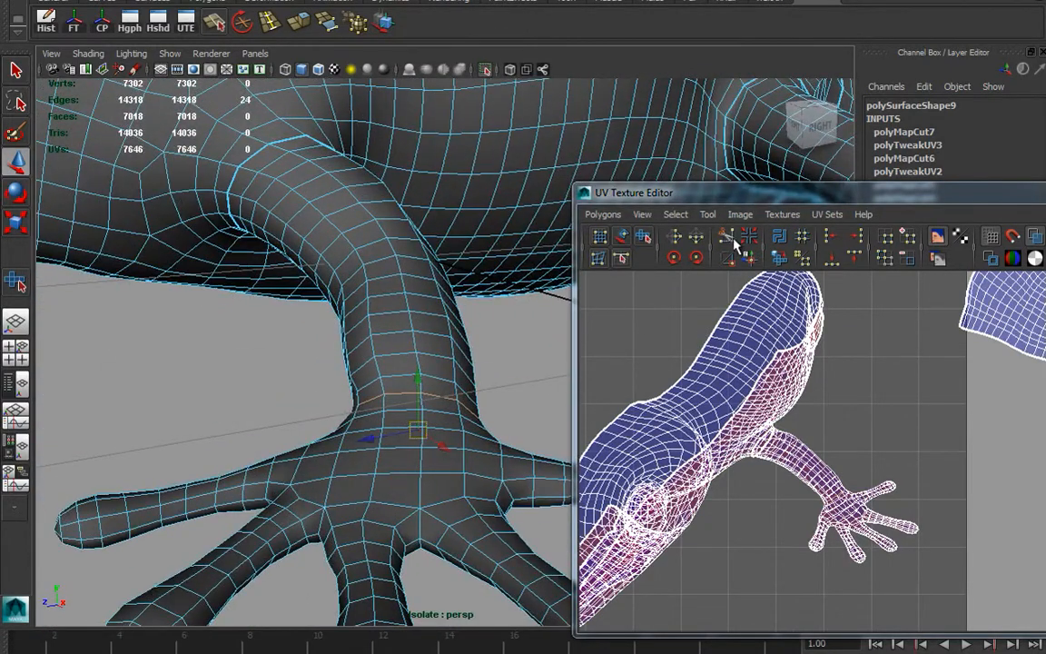
Step: Cut the UVs along the side edges around all toes of the front foot to separate its top from its sole
alt+drag(563, 400, 211, 357)
alt+middle_drag(299, 356, 354, 458)
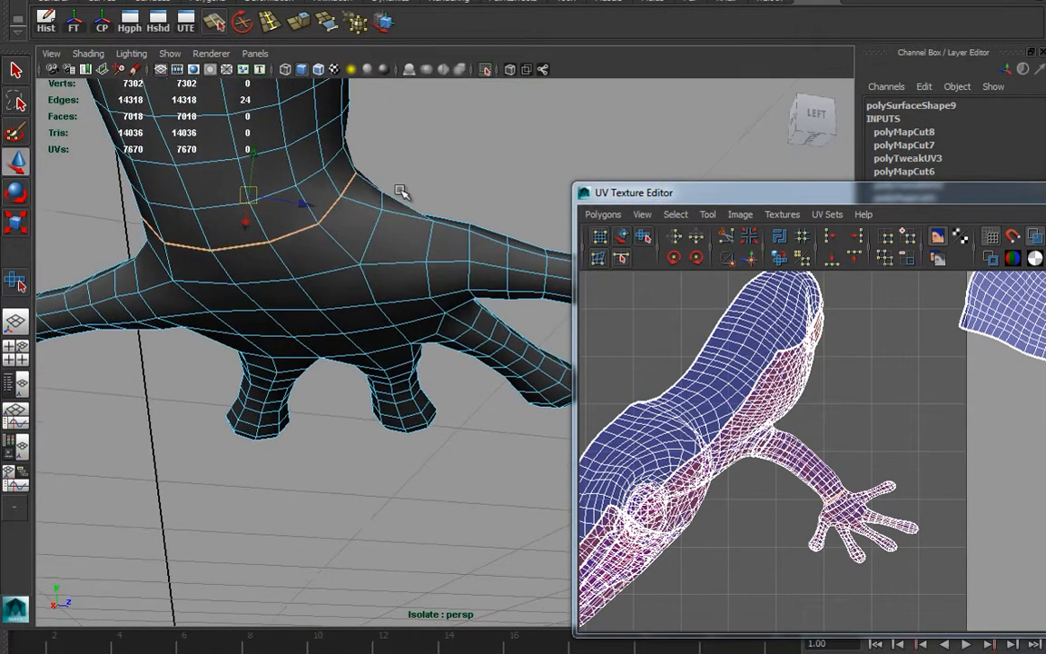
click(354, 201)
alt+drag(234, 287, 379, 353)
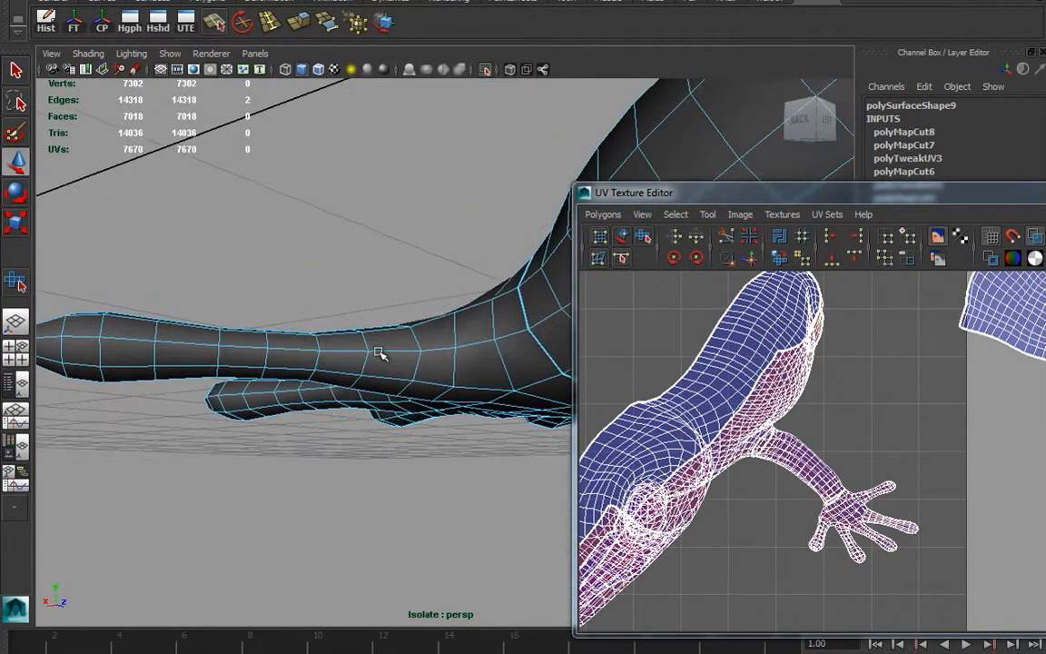
double_click(511, 335)
alt+drag(382, 410, 426, 326)
click(695, 255)
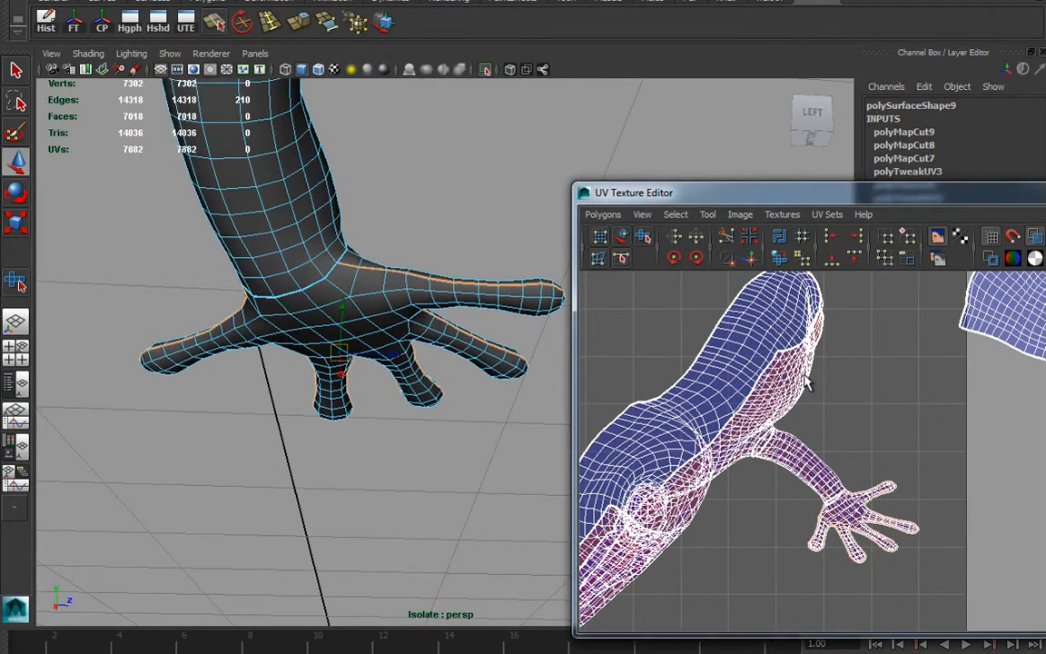
Step: Move the UV shell of the front foot's top half outside the texture square and unfold it
right_drag(872, 522, 957, 527)
click(847, 525)
ctrl+right_drag(847, 525, 890, 509)
drag(864, 521, 1028, 514)
alt+middle_drag(888, 557, 802, 515)
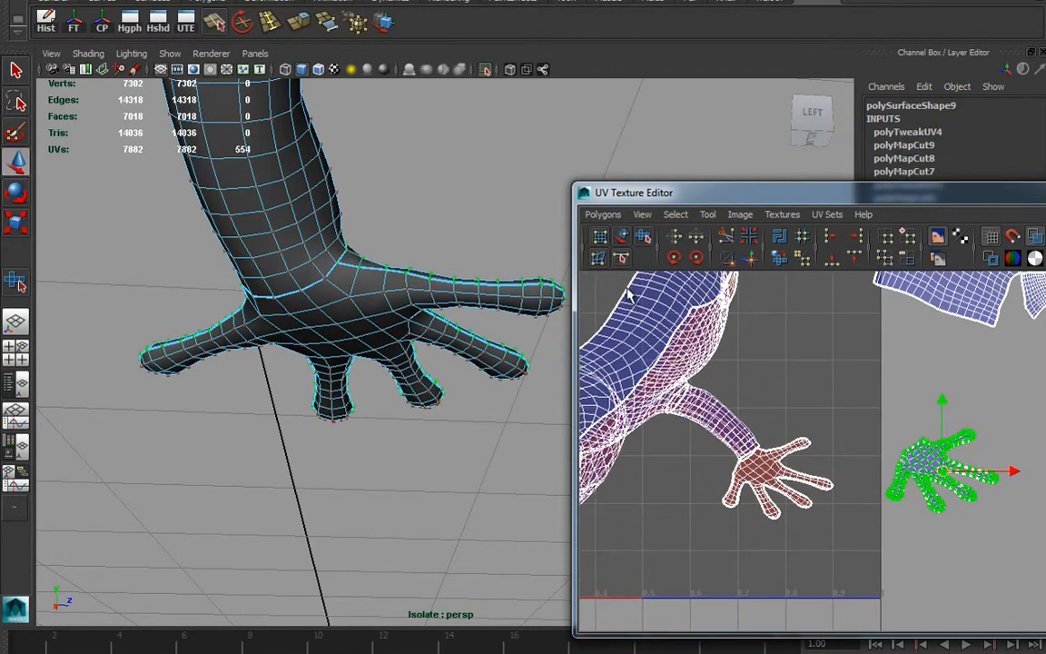
click(782, 261)
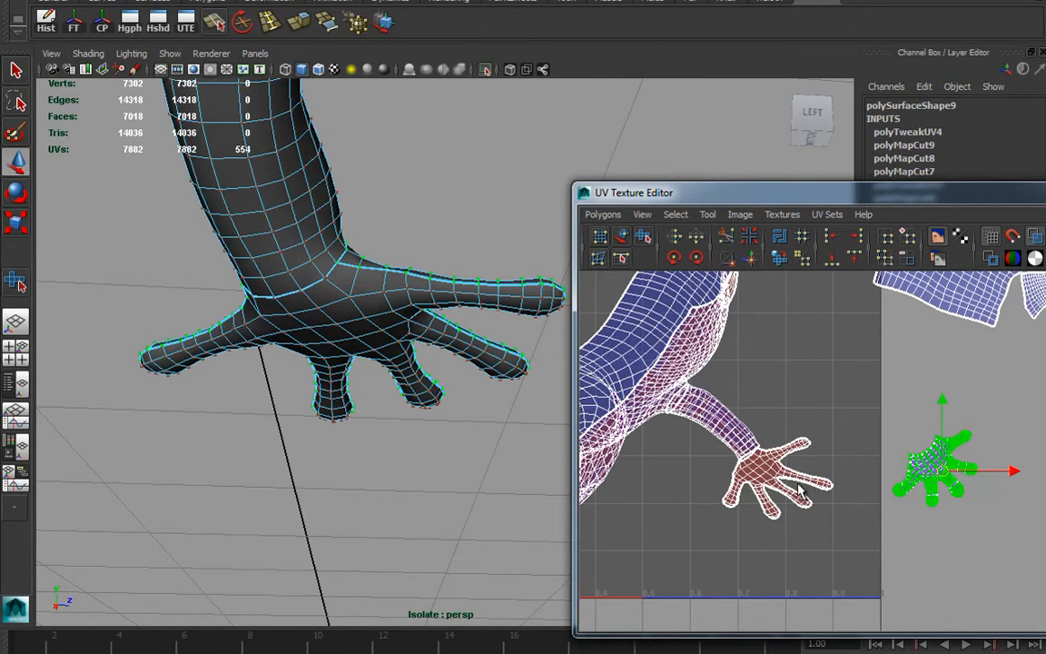
Step: Select the front foot's sole UV shell and move it away from the front leg
drag(849, 428, 795, 521)
ctrl+right_drag(803, 495, 850, 480)
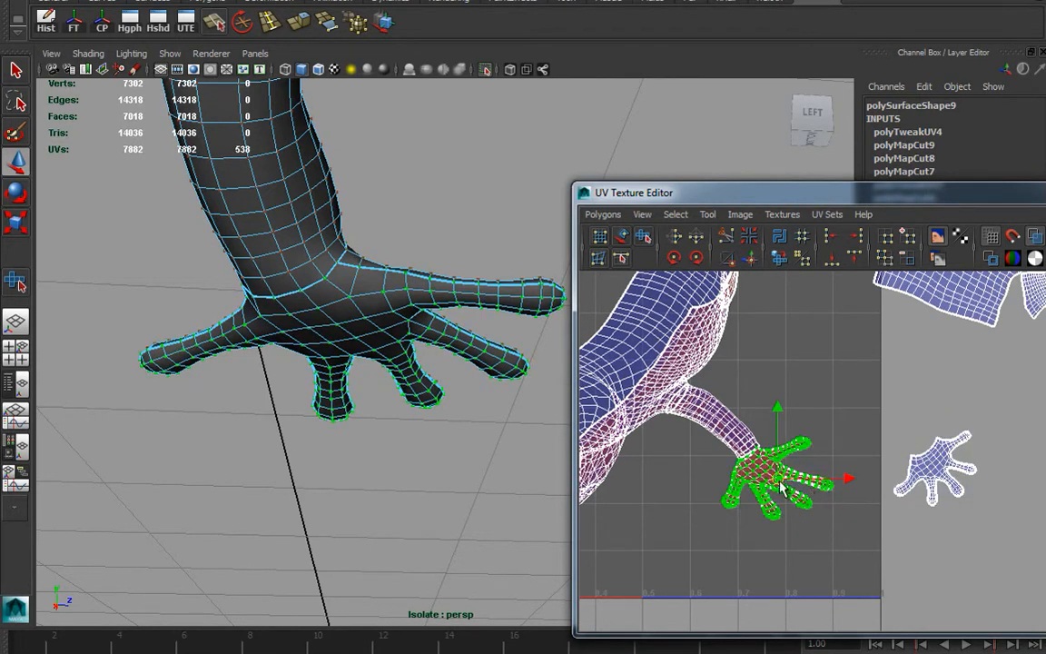
drag(779, 488, 847, 442)
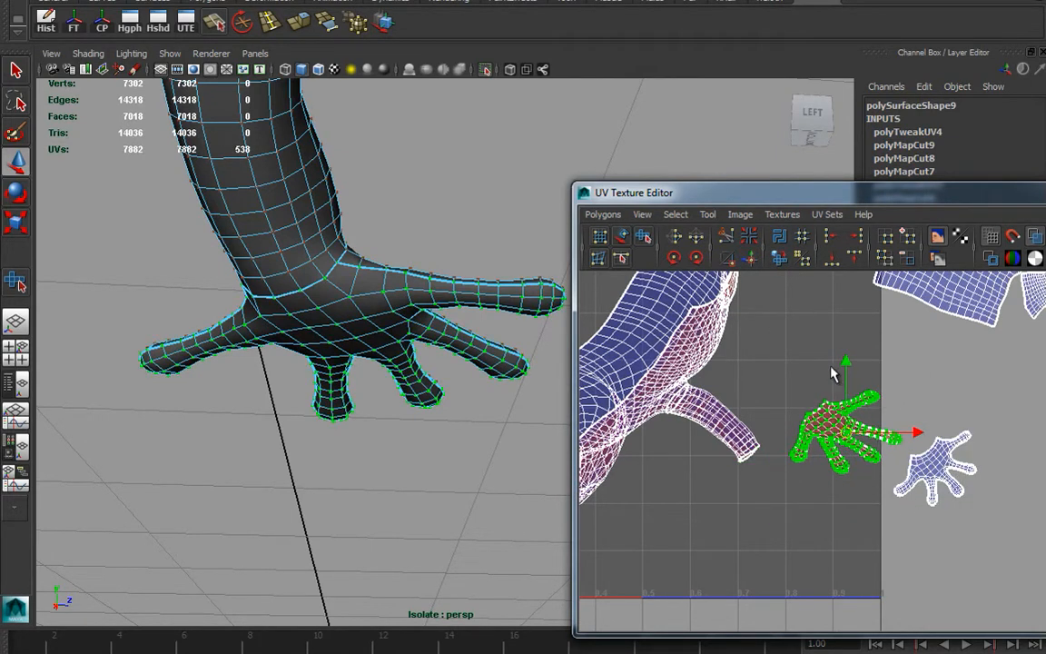
Step: Flip the front foot's sole UV shell horizontally and unfold it
alt+middle_drag(861, 396, 864, 426)
alt+right_drag(864, 425, 960, 481)
alt+middle_drag(960, 481, 964, 452)
click(781, 260)
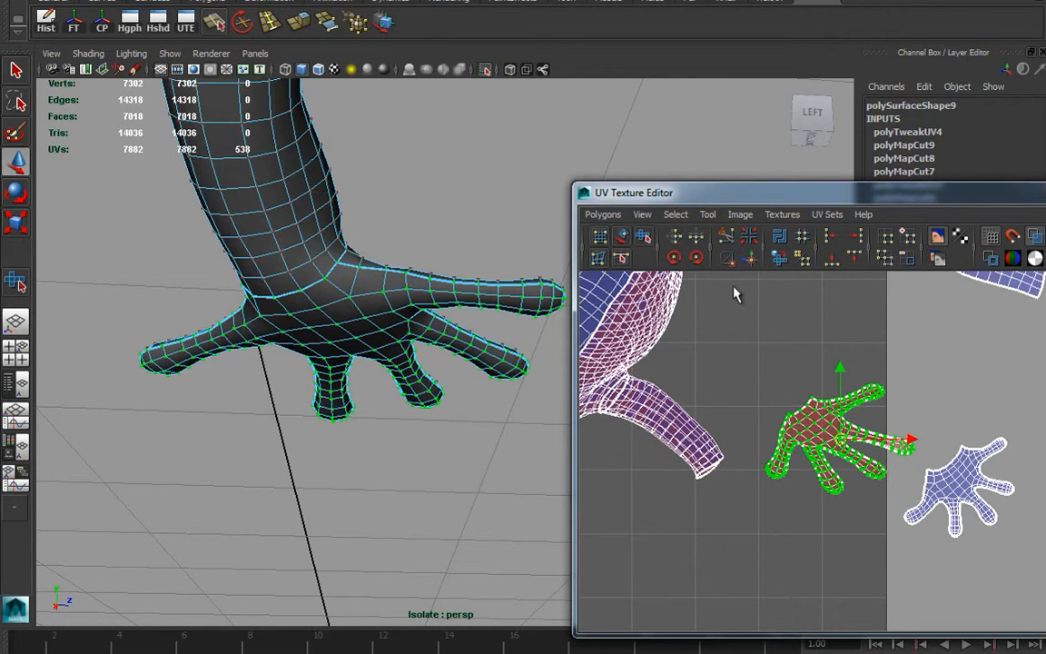
click(676, 238)
click(779, 261)
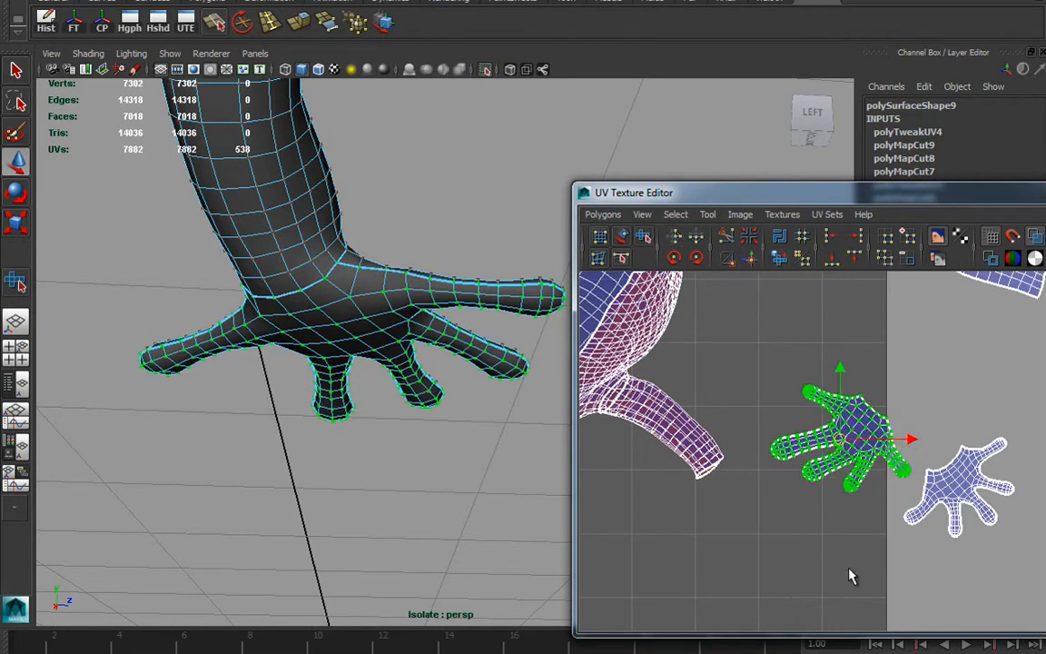
alt+middle_drag(841, 554, 899, 553)
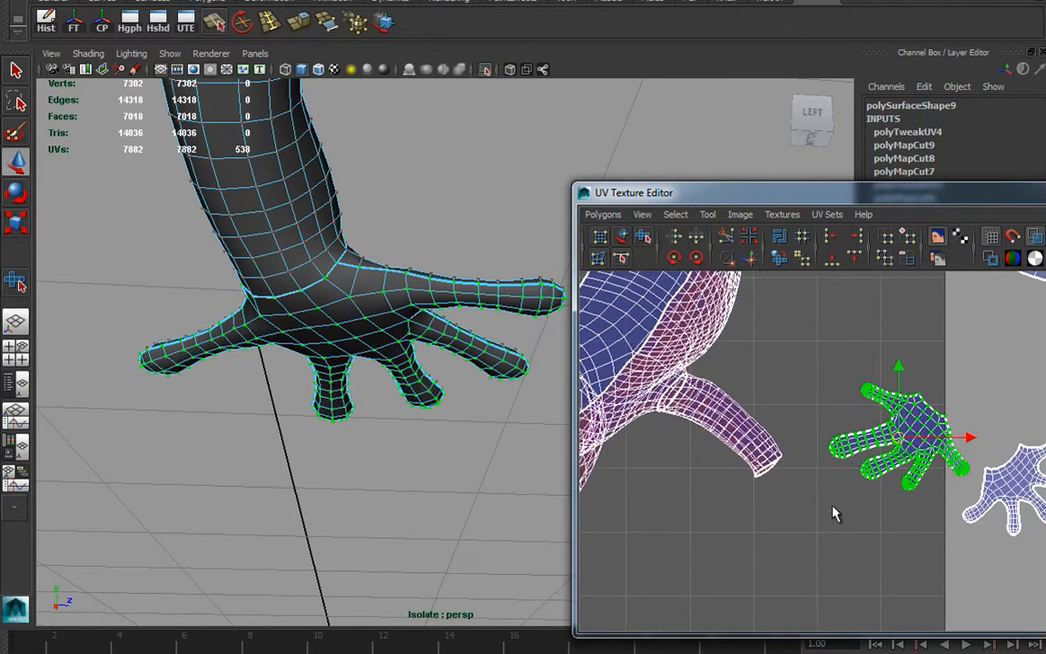
Step: Cut the UVs lengthwise along the front leg's underside, from the wrist seam to the shoulder seam
drag(751, 441, 788, 542)
alt+drag(298, 359, 402, 357)
right_drag(401, 356, 368, 276)
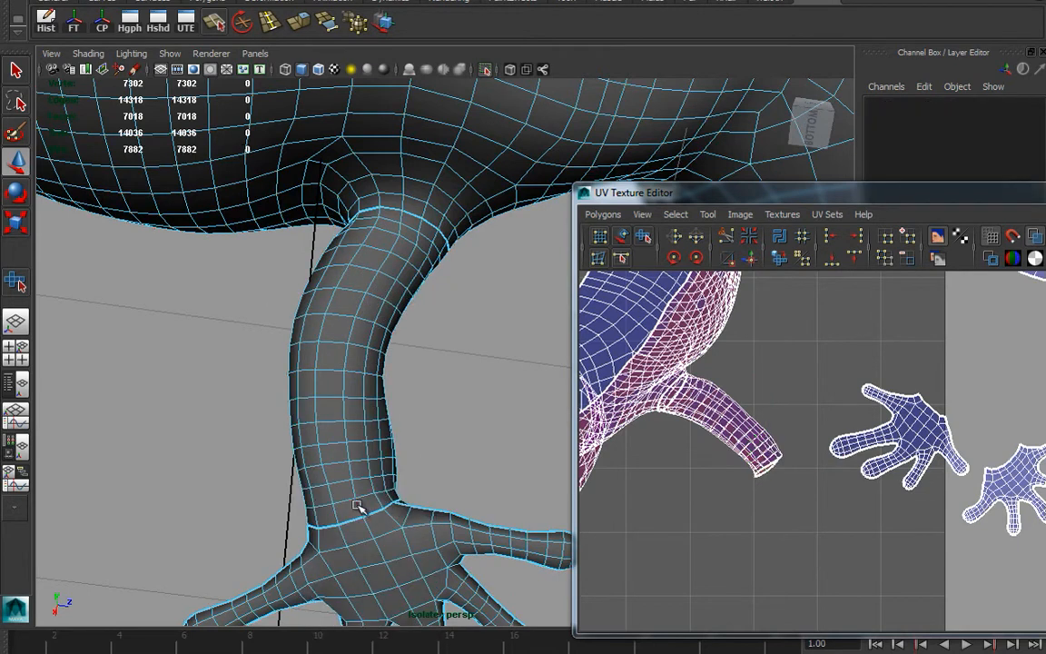
click(356, 506)
alt+drag(430, 293, 422, 282)
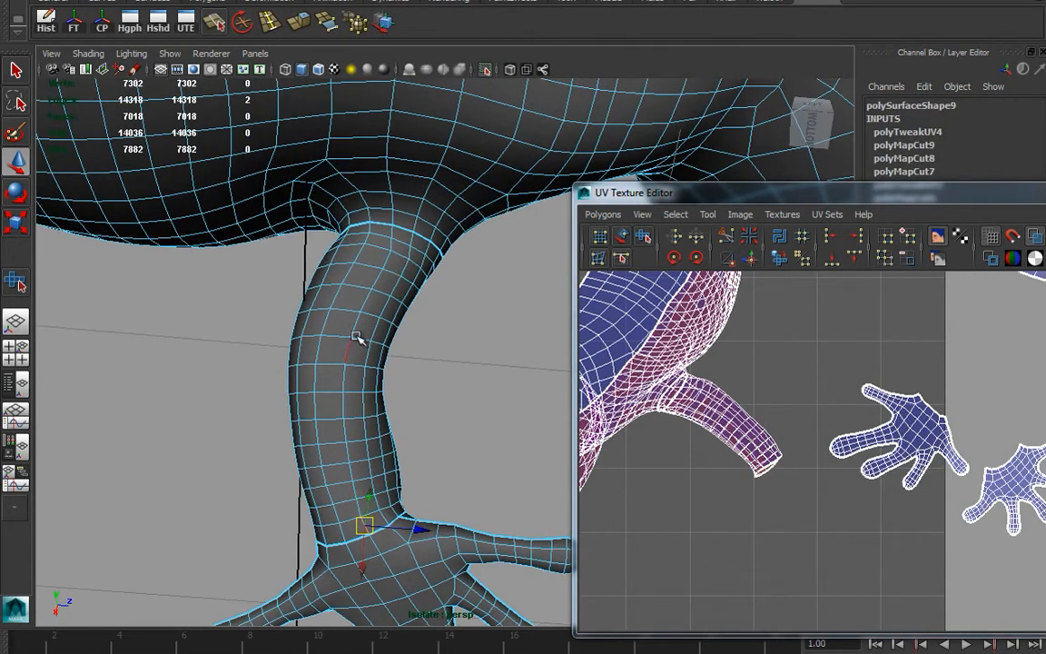
shift+double_click(392, 233)
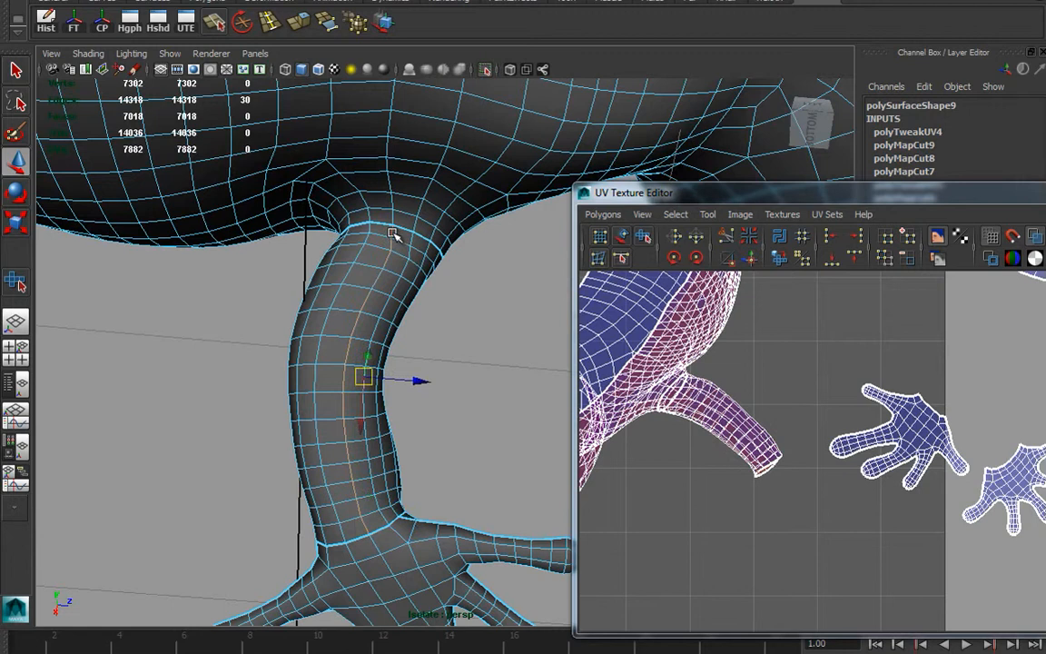
click(725, 236)
Step: Select the front leg's UV shell and move it clear of the body shell
right_drag(761, 444, 801, 436)
drag(724, 400, 782, 479)
ctrl+right_drag(752, 457, 822, 437)
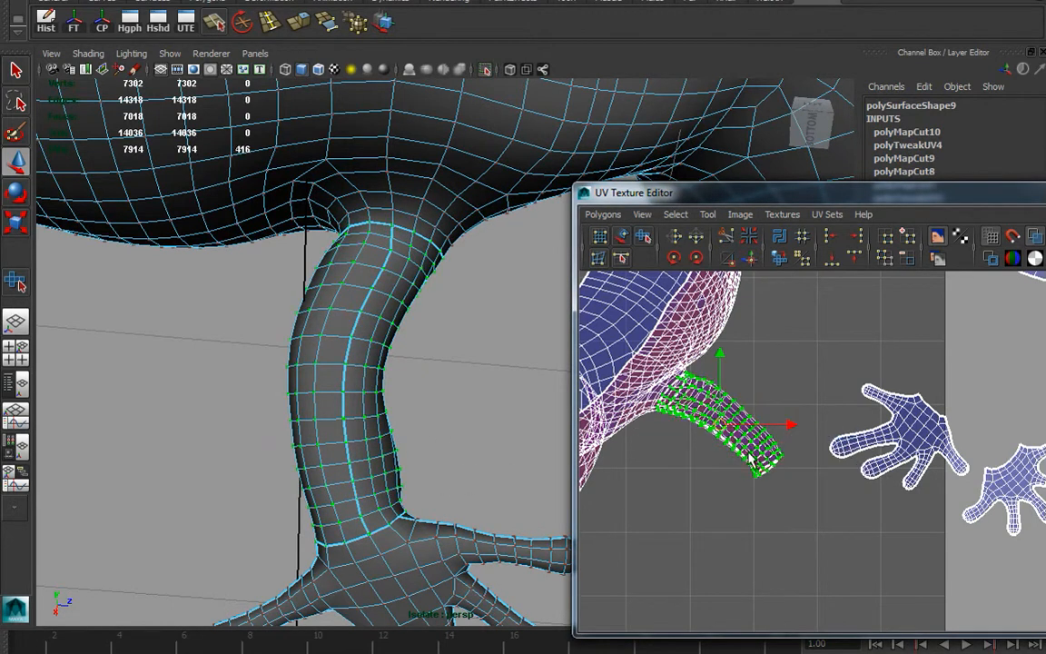
drag(717, 431, 792, 510)
Step: Unfold the front leg's UV shell with the Smooth UV tool and move it outside the texture square, beside the front foot shells
click(645, 231)
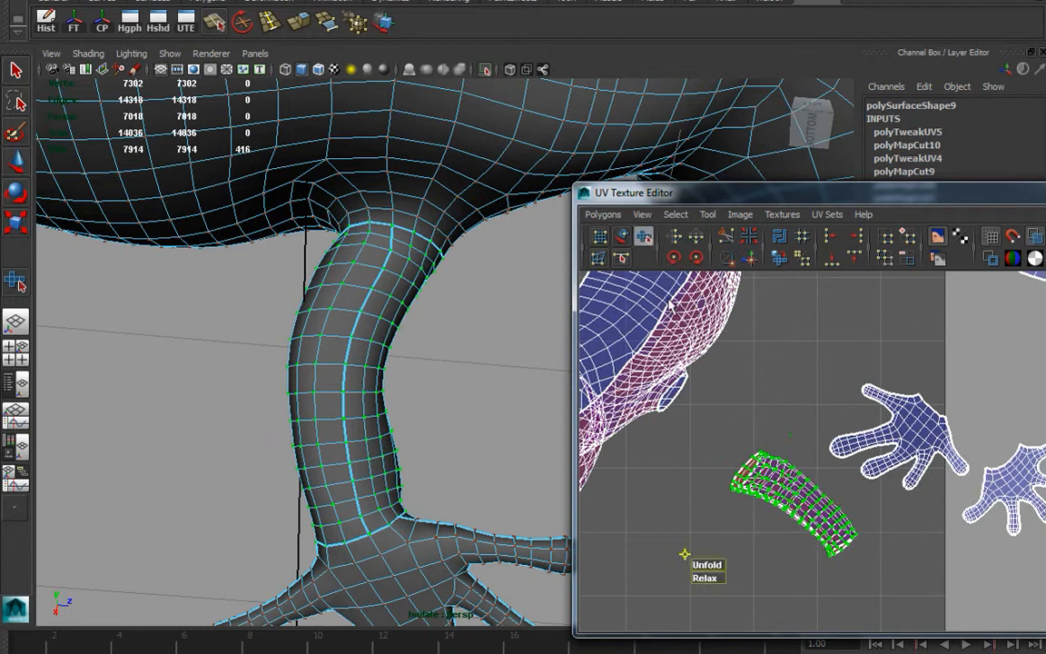
drag(700, 566, 1045, 567)
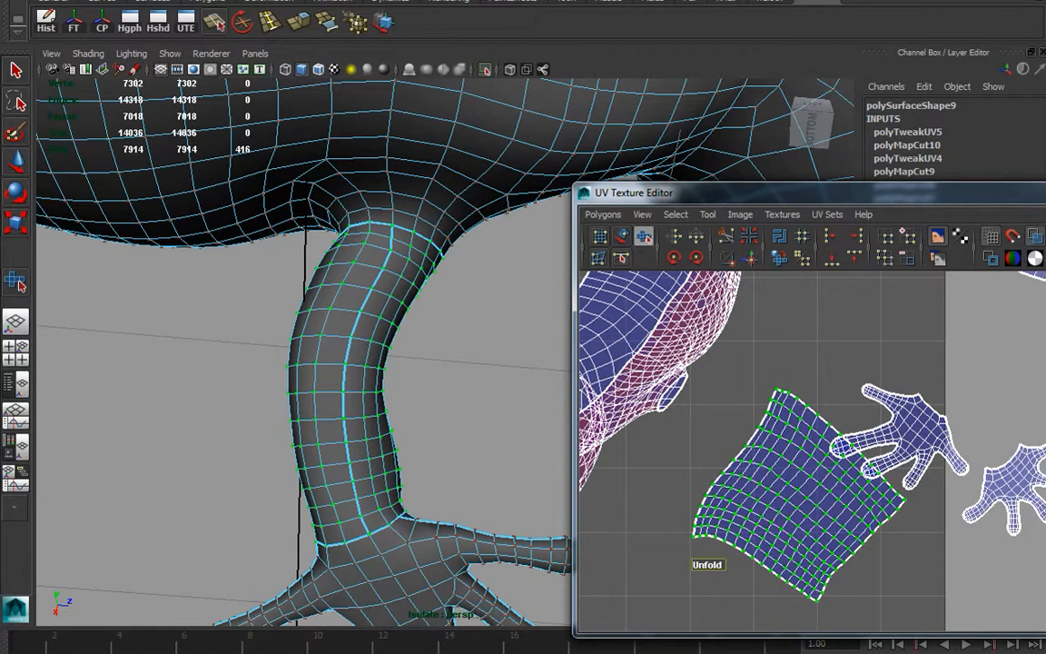
scroll(642, 439, down, 5)
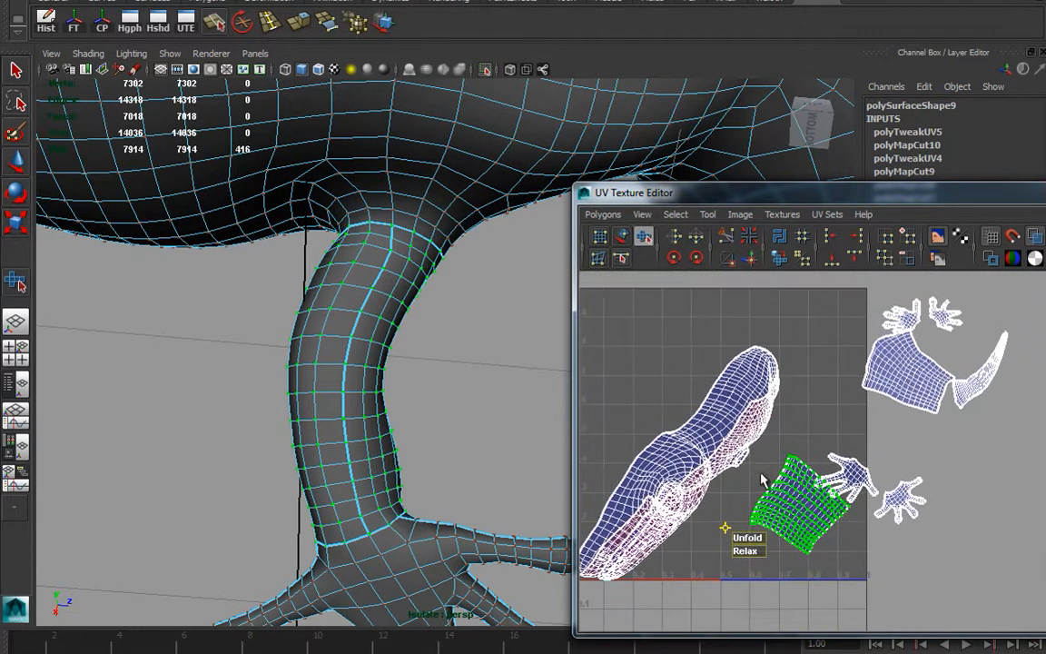
key(w)
drag(801, 513, 1006, 511)
alt+middle_drag(814, 415, 894, 403)
Step: Cut the UVs along the edge loop around the neck to separate the head from the torso
alt+right_drag(380, 303, 336, 340)
alt+drag(335, 341, 354, 427)
alt+middle_drag(863, 420, 814, 465)
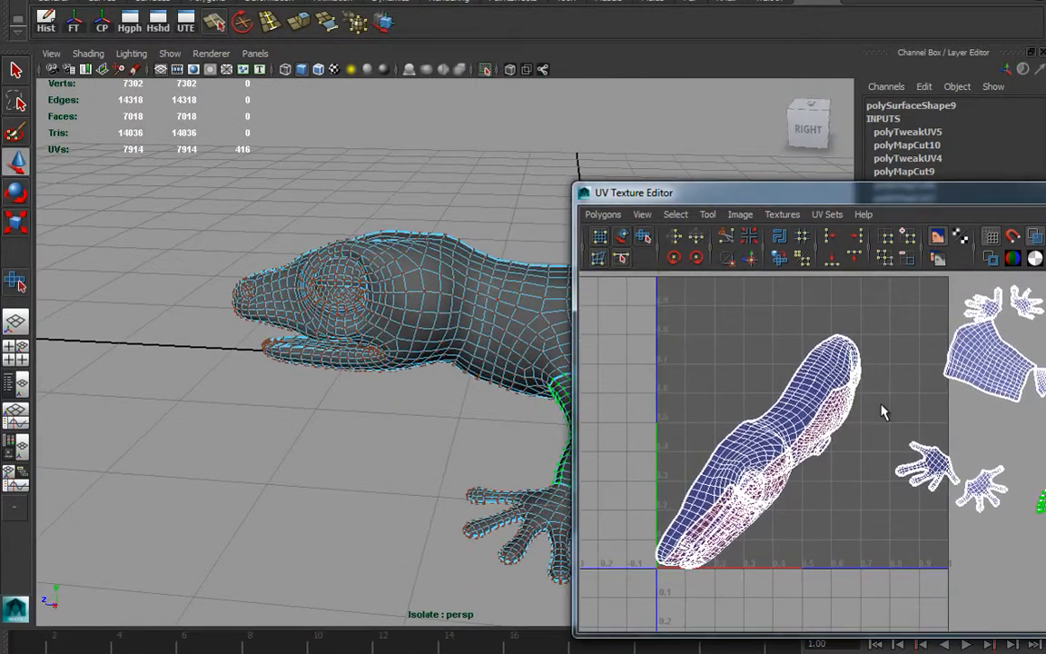
alt+drag(358, 347, 413, 374)
alt+right_drag(413, 373, 553, 397)
alt+drag(425, 409, 414, 367)
alt+right_drag(414, 366, 554, 435)
alt+drag(449, 404, 425, 331)
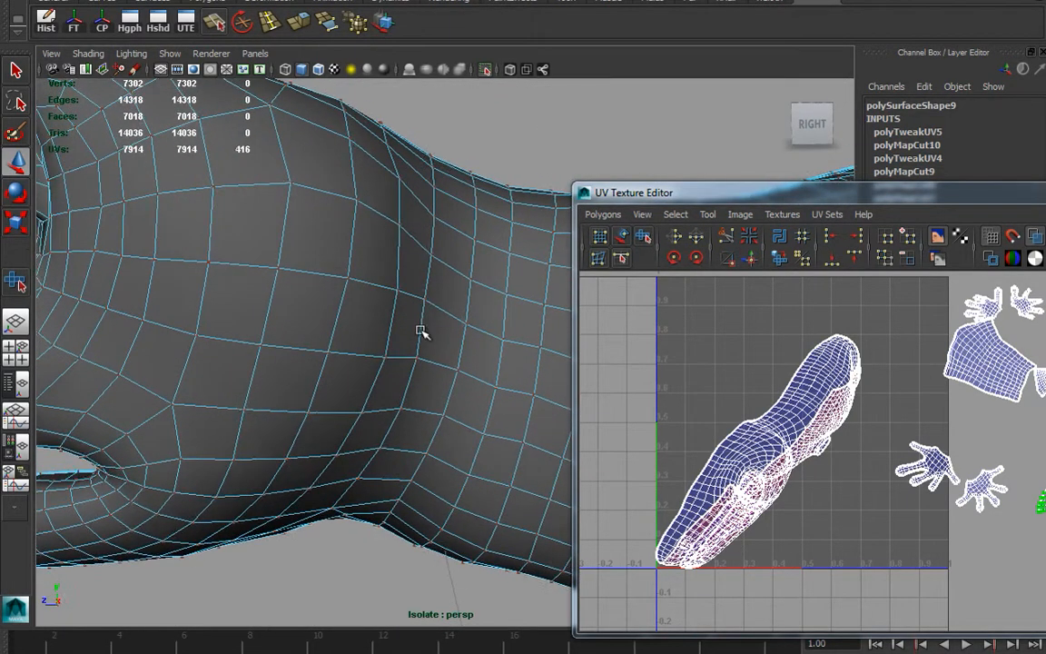
right_drag(428, 325, 419, 316)
double_click(419, 315)
alt+drag(420, 316, 441, 202)
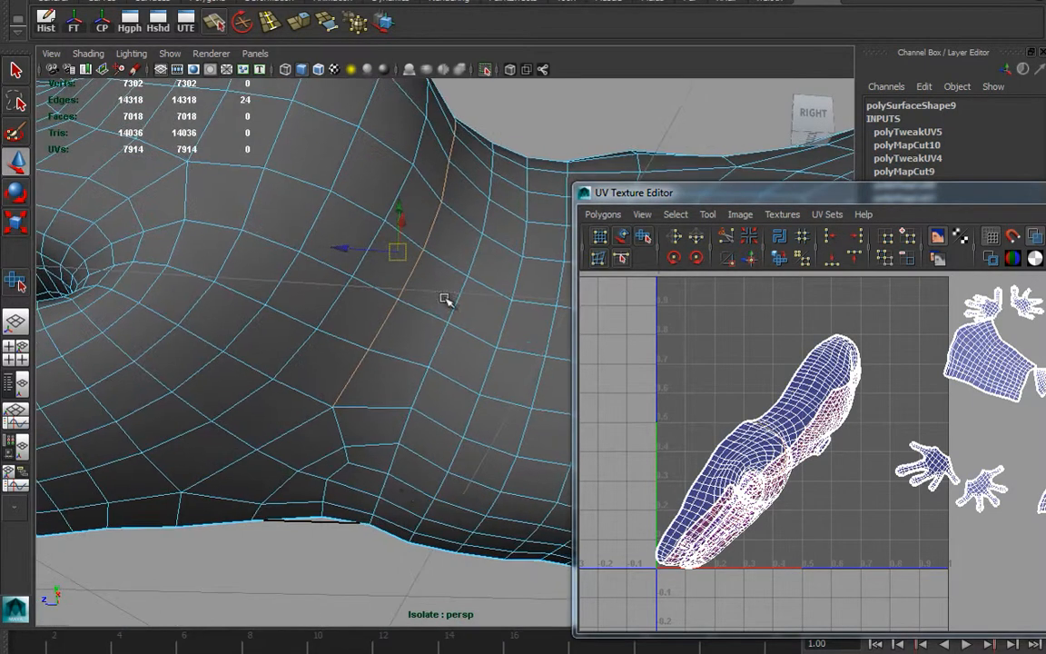
shift+double_click(405, 430)
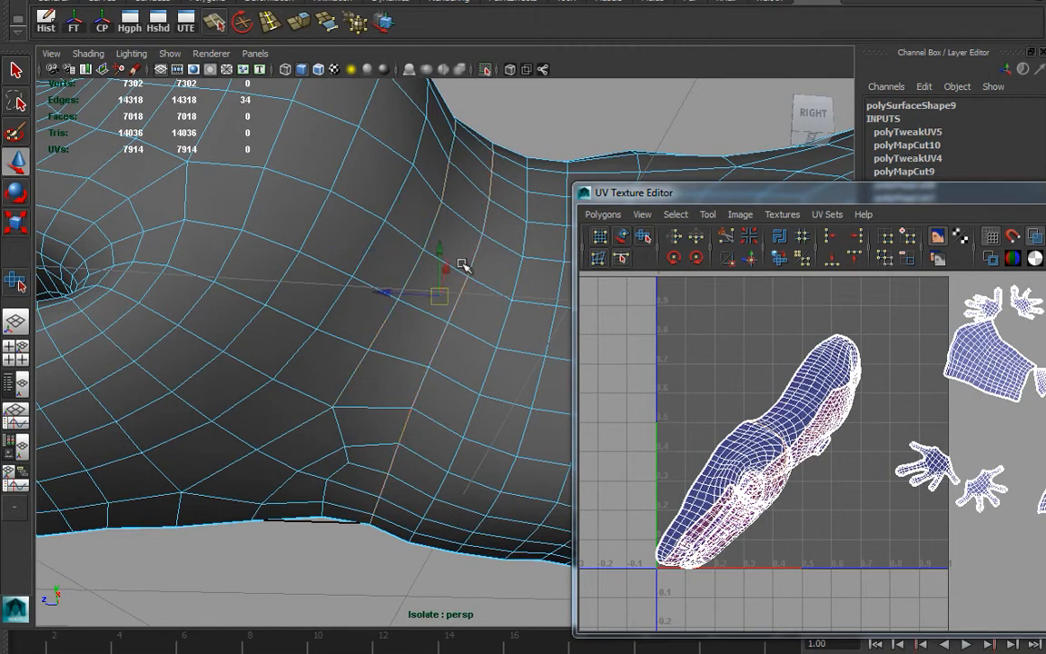
click(724, 238)
Step: Move the torso's UV shell up away from the head shell, unfold it and shift it farther toward the upper edge
alt+drag(497, 291, 159, 377)
right_drag(832, 393, 893, 395)
drag(821, 334, 851, 396)
ctrl+right_drag(850, 393, 891, 380)
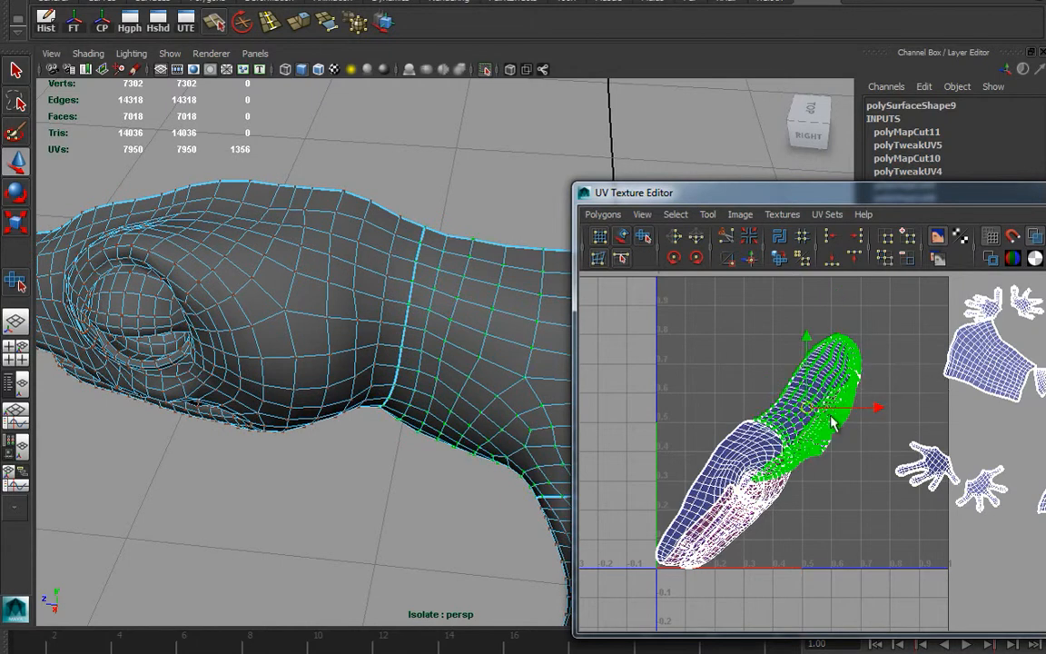
drag(807, 410, 807, 311)
alt+middle_drag(892, 374, 858, 477)
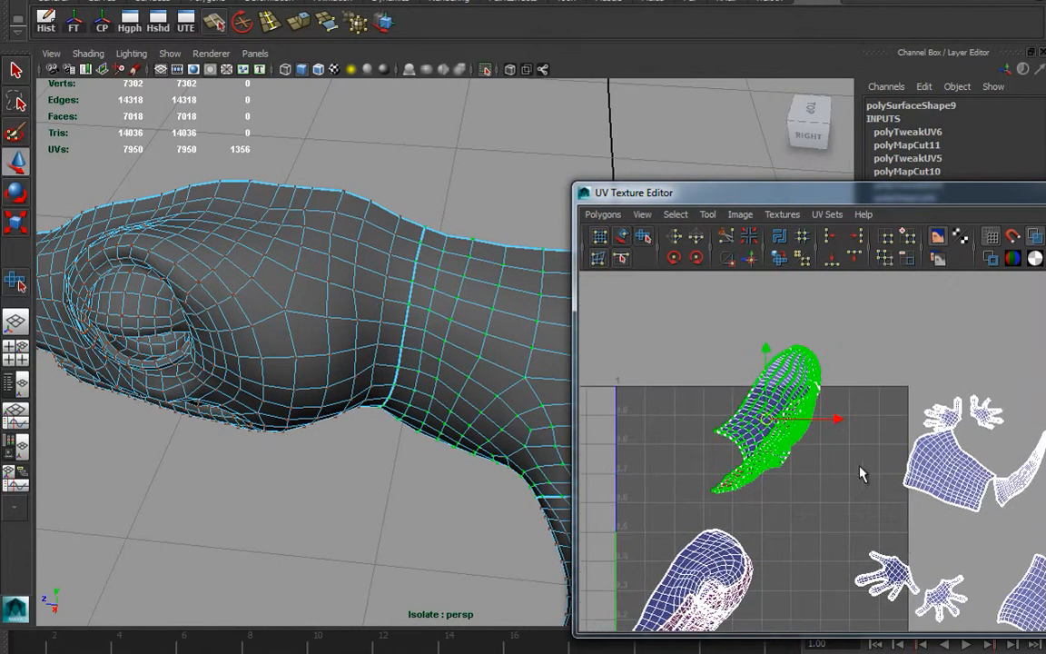
click(783, 258)
drag(769, 421, 820, 360)
Step: Select the UVs around the front leg's opening in the torso shell and unfold them
alt+right_drag(792, 434, 906, 462)
alt+middle_drag(719, 378, 724, 477)
alt+right_drag(725, 484, 817, 478)
alt+middle_drag(788, 446, 855, 489)
alt+right_drag(876, 495, 1021, 510)
alt+middle_drag(873, 494, 1000, 478)
drag(738, 329, 904, 628)
click(779, 258)
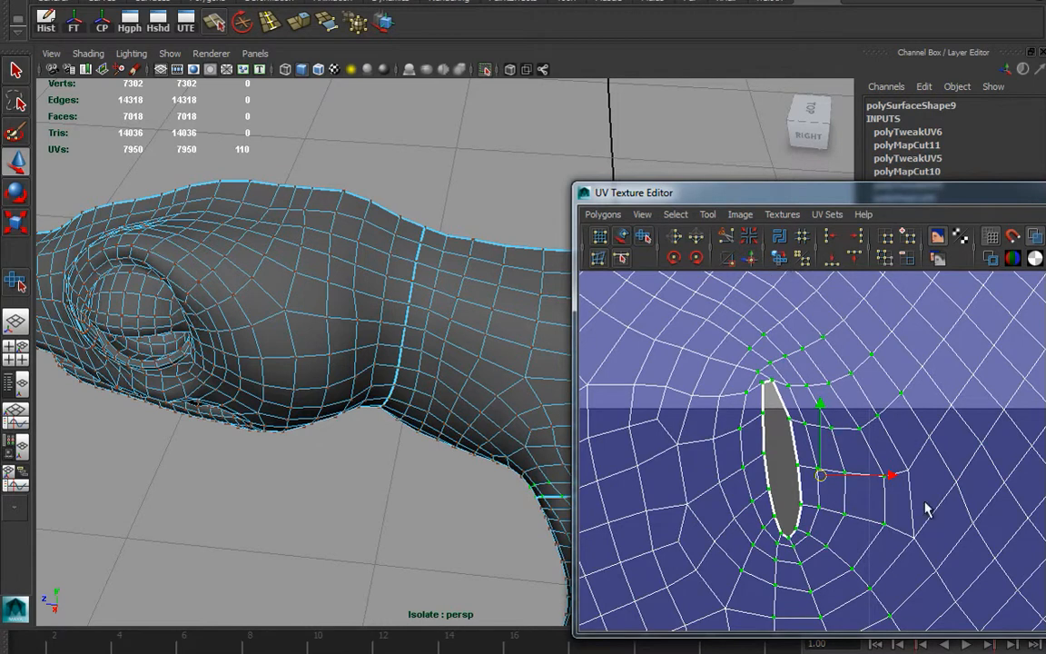
Step: Cut the UVs along the edge loop inside the gecko's mouth to separate the mouth interior from the head
scroll(849, 511, down, 10)
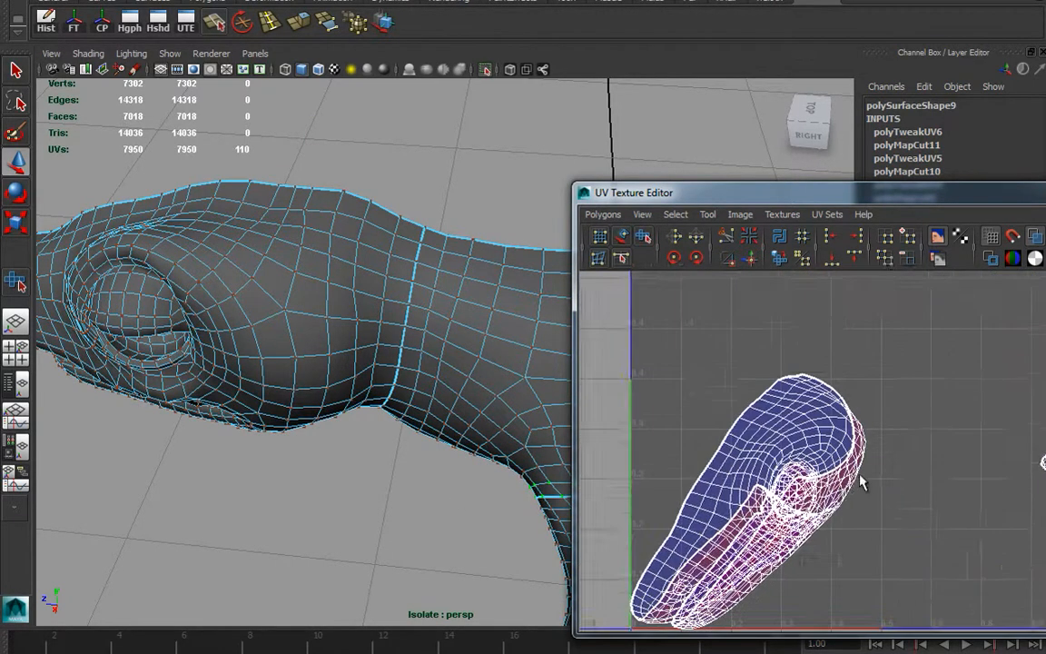
alt+middle_drag(900, 424, 996, 323)
alt+drag(415, 382, 495, 307)
alt+middle_drag(341, 369, 397, 333)
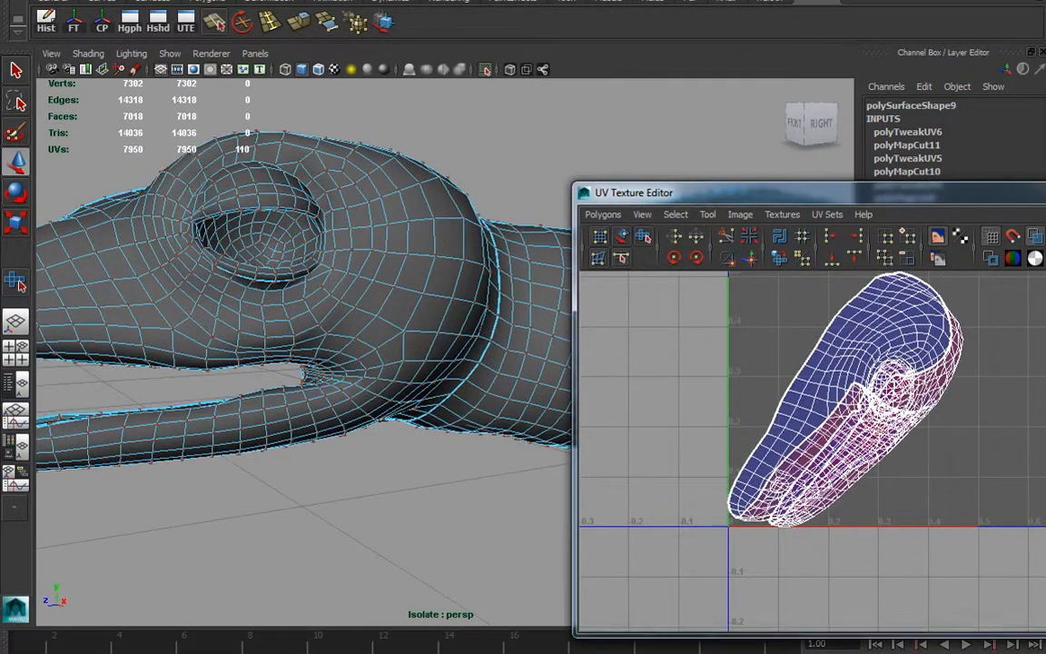
scroll(887, 483, down, 5)
alt+middle_drag(886, 483, 725, 527)
alt+drag(372, 434, 338, 471)
alt+right_drag(339, 472, 421, 475)
alt+middle_drag(421, 476, 479, 467)
right_drag(407, 325, 408, 285)
double_click(406, 315)
alt+drag(407, 314, 396, 404)
alt+middle_drag(396, 404, 399, 331)
alt+drag(398, 331, 581, 249)
alt+drag(218, 236, 187, 264)
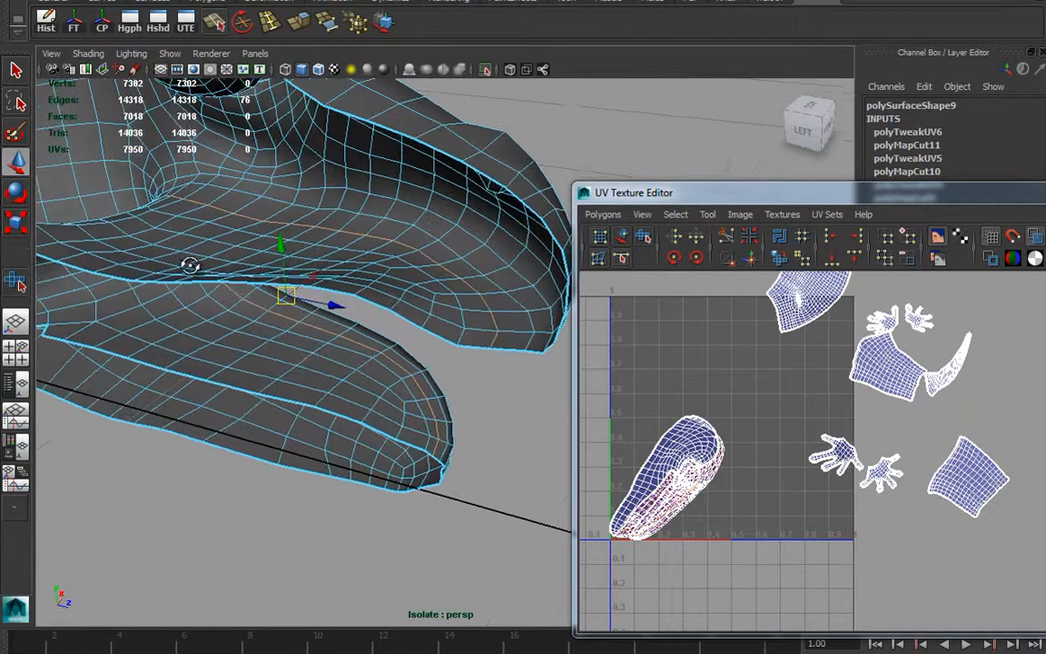
click(728, 238)
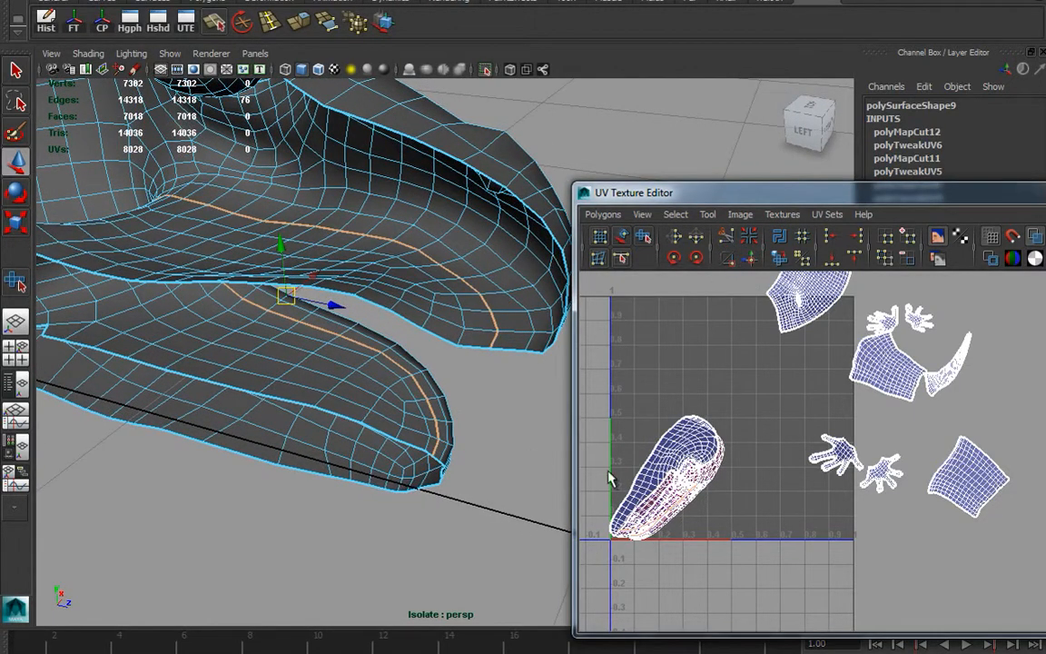
Step: Select the mouth interior's UV shell and move it up clear of the head shell
right_drag(357, 410, 390, 363)
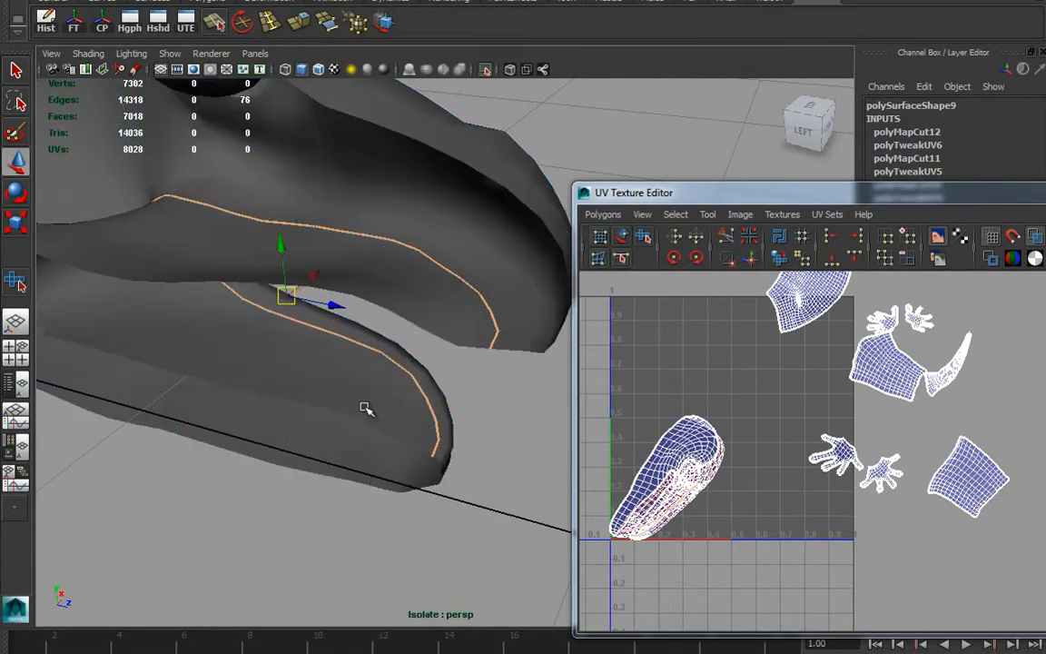
right_drag(372, 415, 422, 385)
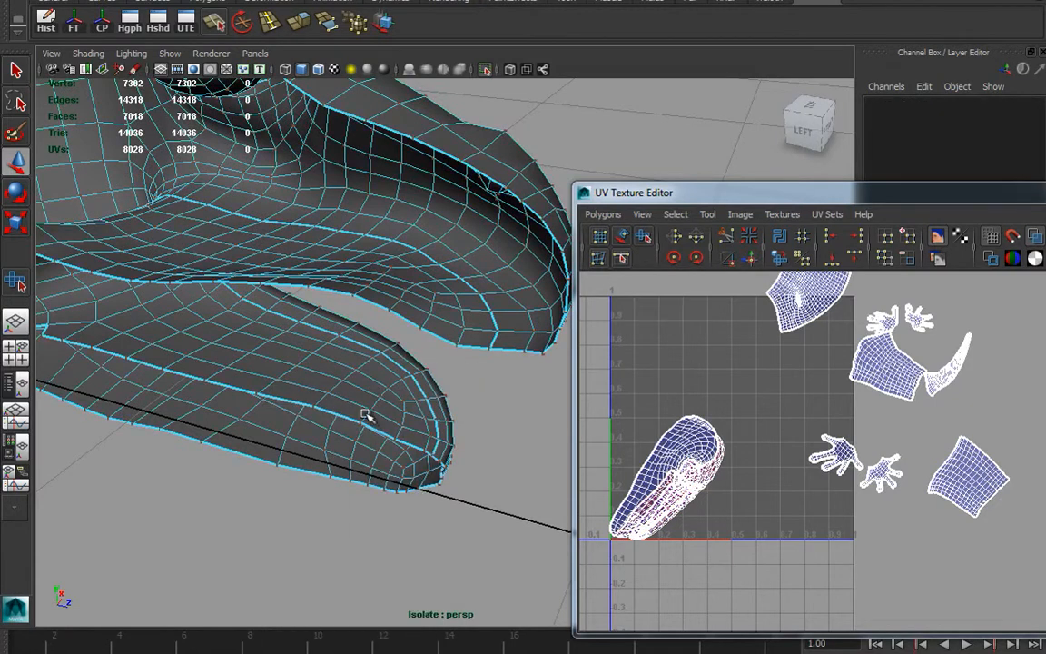
click(423, 417)
ctrl+right_drag(664, 439, 726, 420)
drag(665, 497, 686, 355)
alt+middle_drag(714, 417, 765, 526)
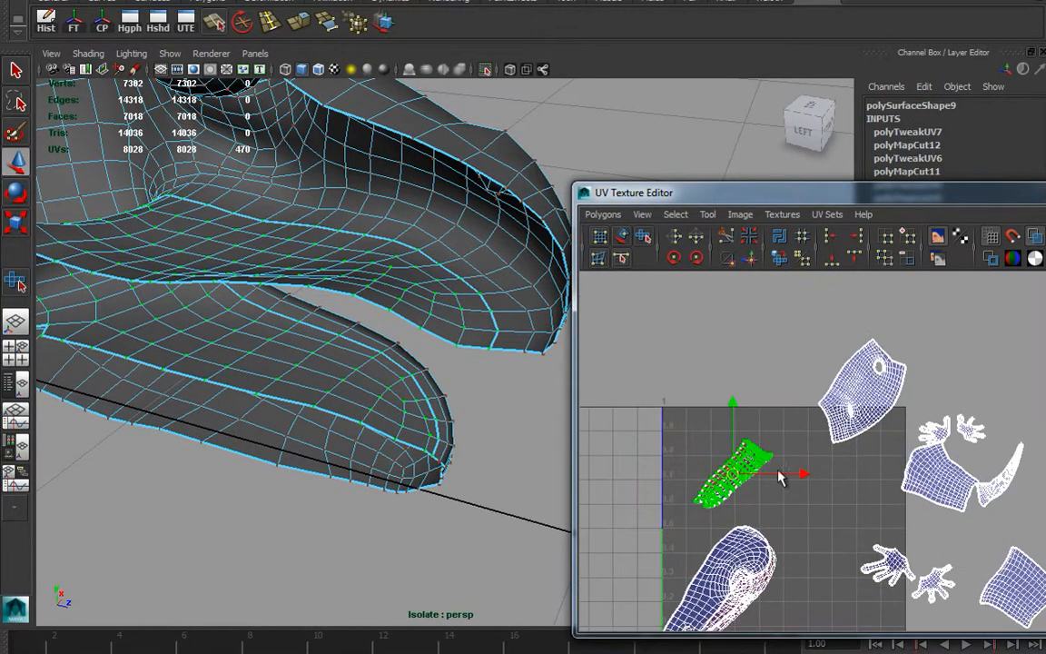
Step: Unfold the mouth interior's UV shell and refine it with the Smooth UV tool's Unfold
click(786, 259)
scroll(728, 497, up, 2)
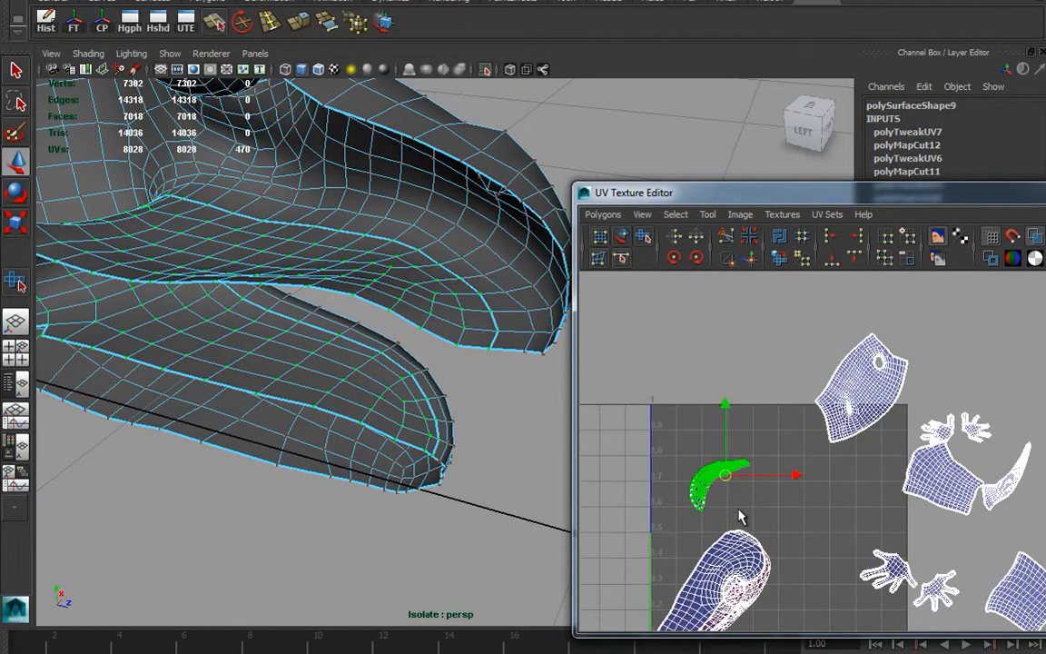
scroll(808, 536, up, 5)
alt+middle_drag(803, 545, 1045, 500)
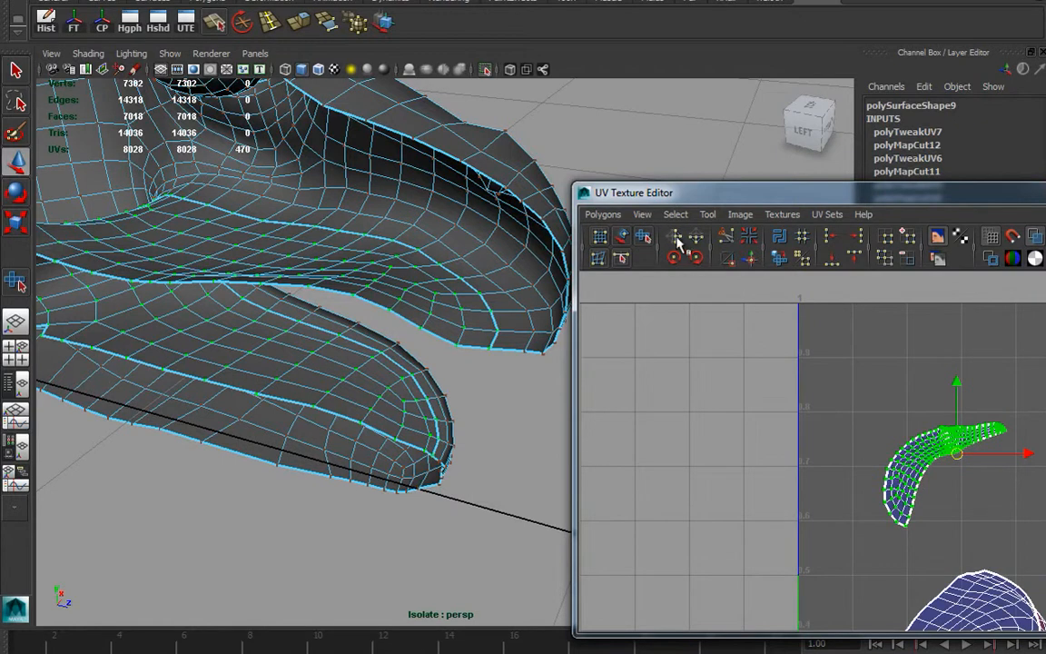
click(644, 238)
mouse_move(854, 535)
mouse_down()
mouse_move(887, 546)
mouse_move(825, 529)
mouse_move(1044, 532)
mouse_up()
alt+middle_drag(1000, 471, 975, 388)
alt+right_drag(975, 388, 645, 454)
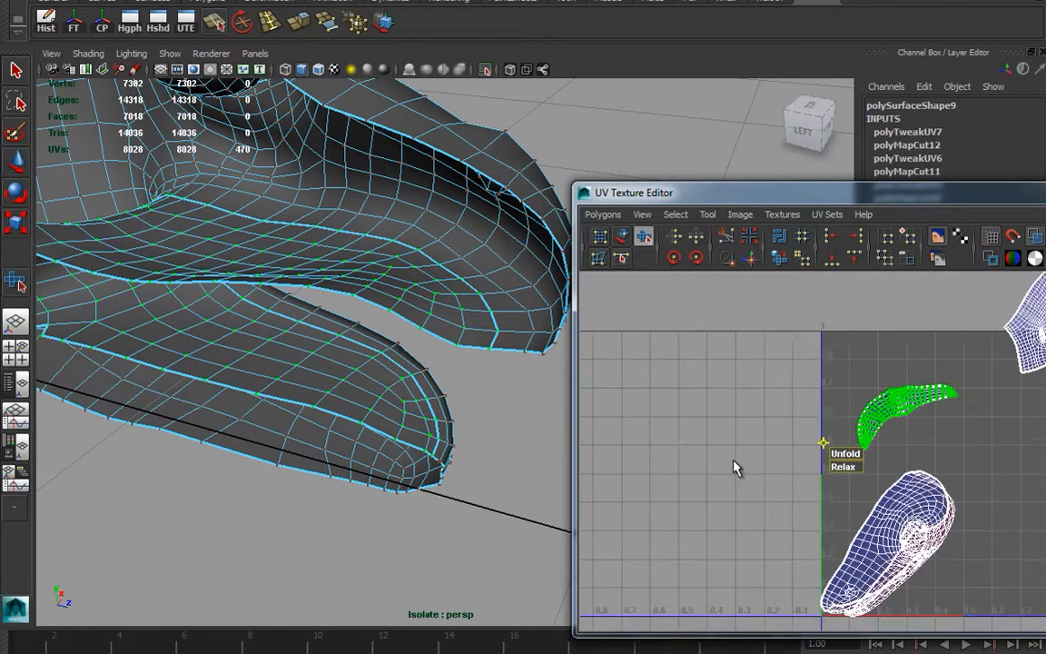
alt+middle_drag(864, 613, 856, 518)
alt+middle_drag(950, 470, 928, 516)
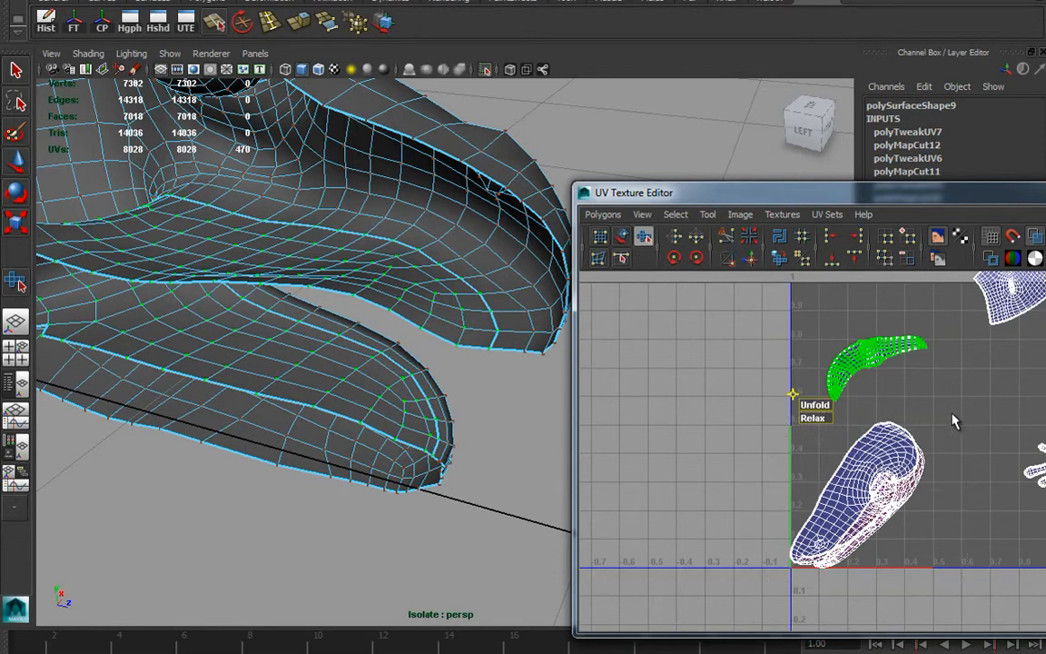
Step: Select all UVs of the head shell
right_drag(868, 478, 929, 483)
key(w)
drag(735, 589, 736, 585)
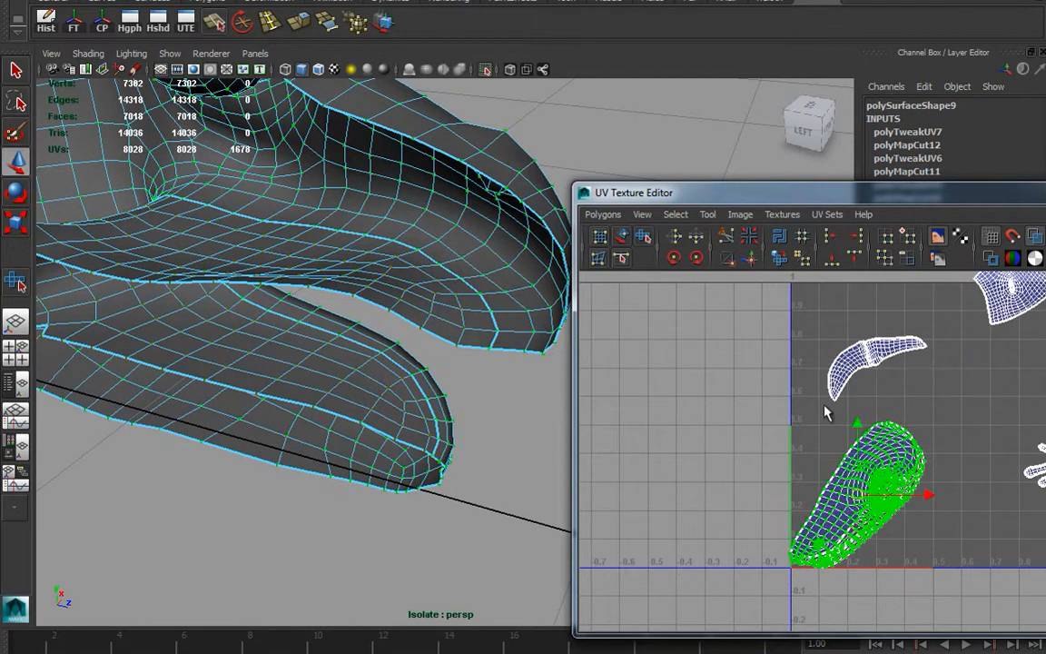
Step: Try to unfold the whole head shell with the Unfold command
click(780, 259)
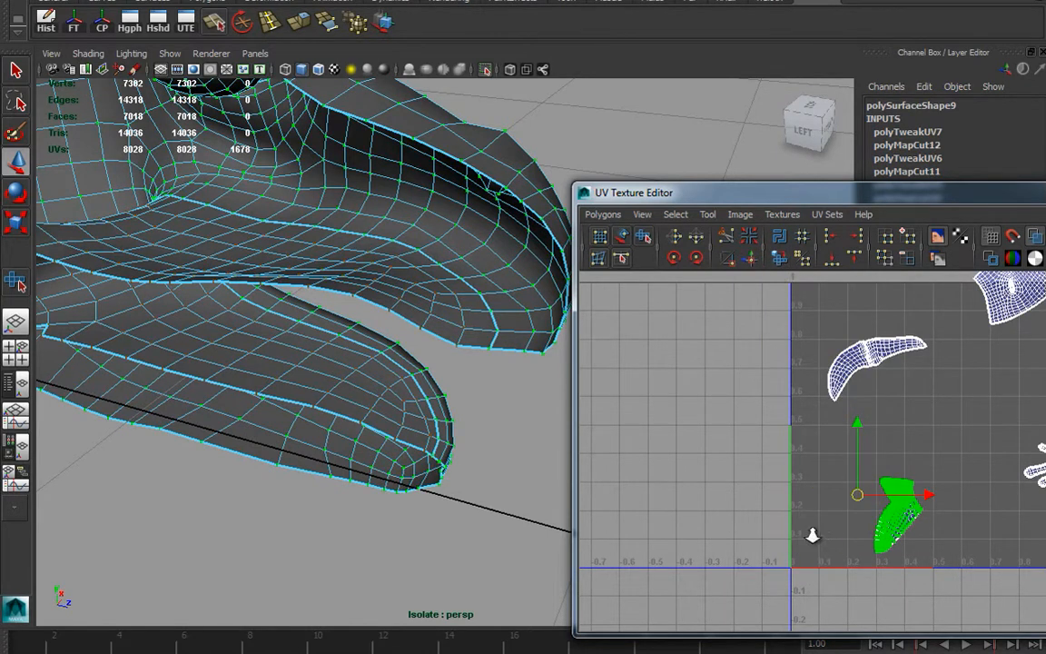
alt+right_drag(817, 542, 865, 542)
key(ctrl+z)
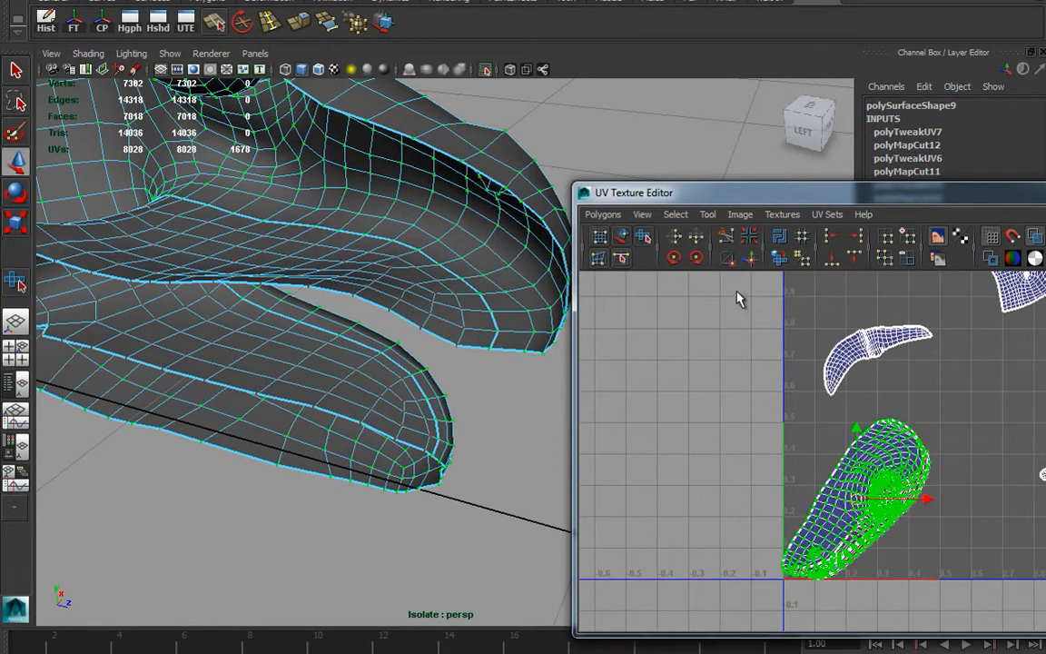
Step: Spread out the head's UV shell with the Smooth UV tool's Unfold
click(643, 238)
mouse_move(756, 588)
mouse_down()
mouse_move(739, 574)
mouse_move(783, 591)
mouse_move(770, 588)
mouse_up()
alt+middle_drag(812, 536, 790, 501)
alt+right_drag(790, 500, 996, 524)
alt+middle_drag(894, 523, 890, 470)
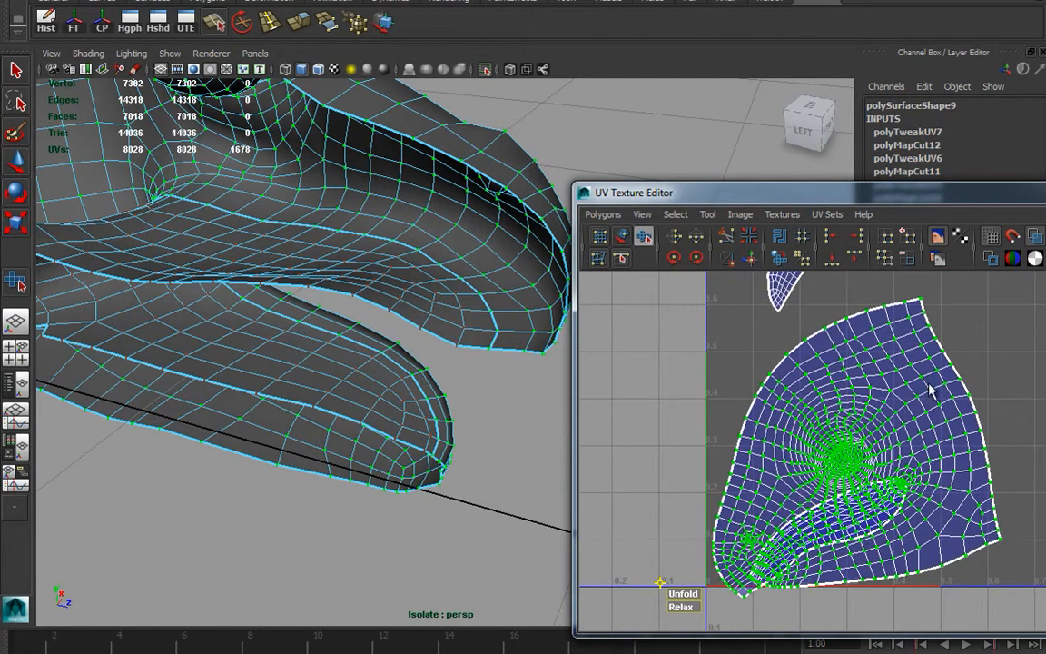
Step: Unfold the head shell's UVs around the eye and mouth, leaving out those near the neck edge
click(781, 260)
alt+middle_drag(762, 588, 769, 538)
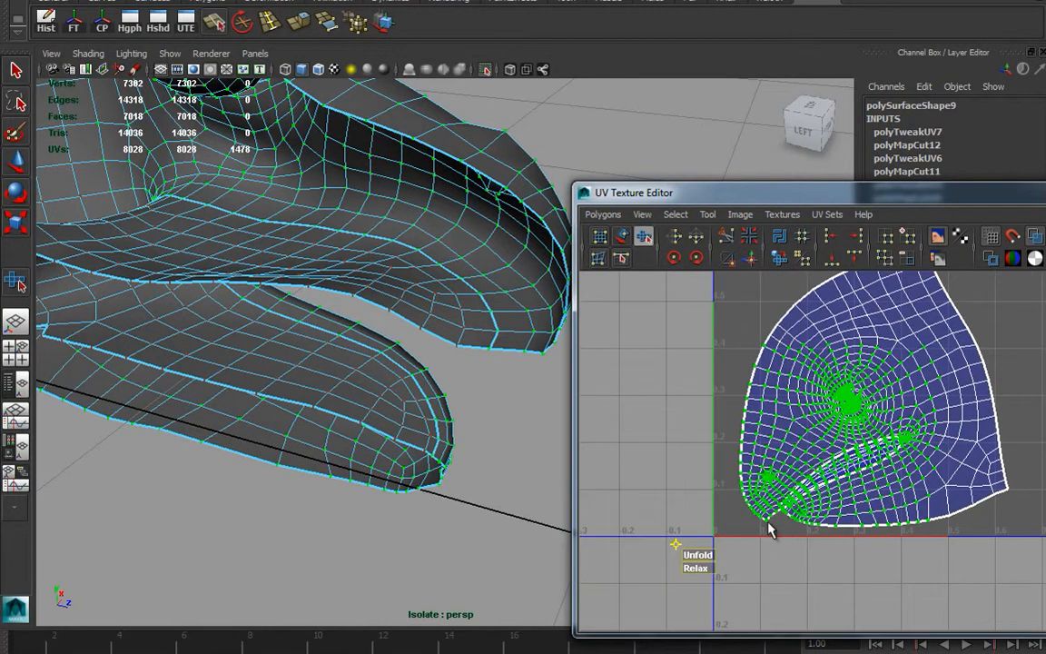
alt+right_drag(786, 518, 810, 520)
alt+middle_drag(799, 516, 803, 529)
alt+middle_drag(838, 454, 897, 398)
alt+right_drag(897, 398, 926, 456)
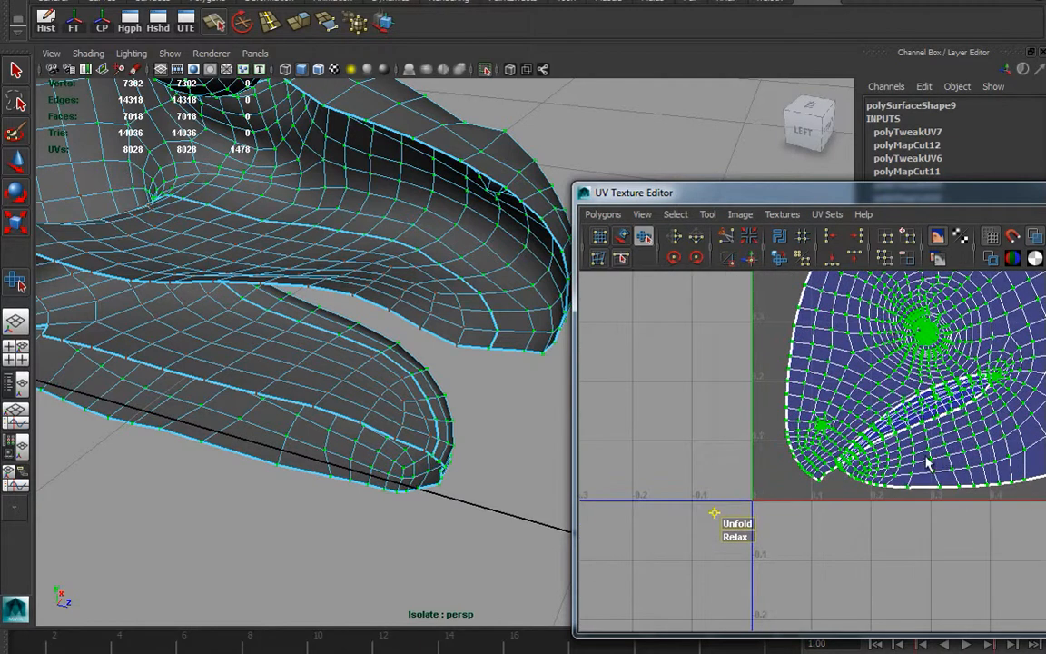
Step: Pull the tip UVs of the two jaws outward in different directions to open the mouth gap in the head shell
click(814, 483)
alt+right_drag(822, 483, 799, 470)
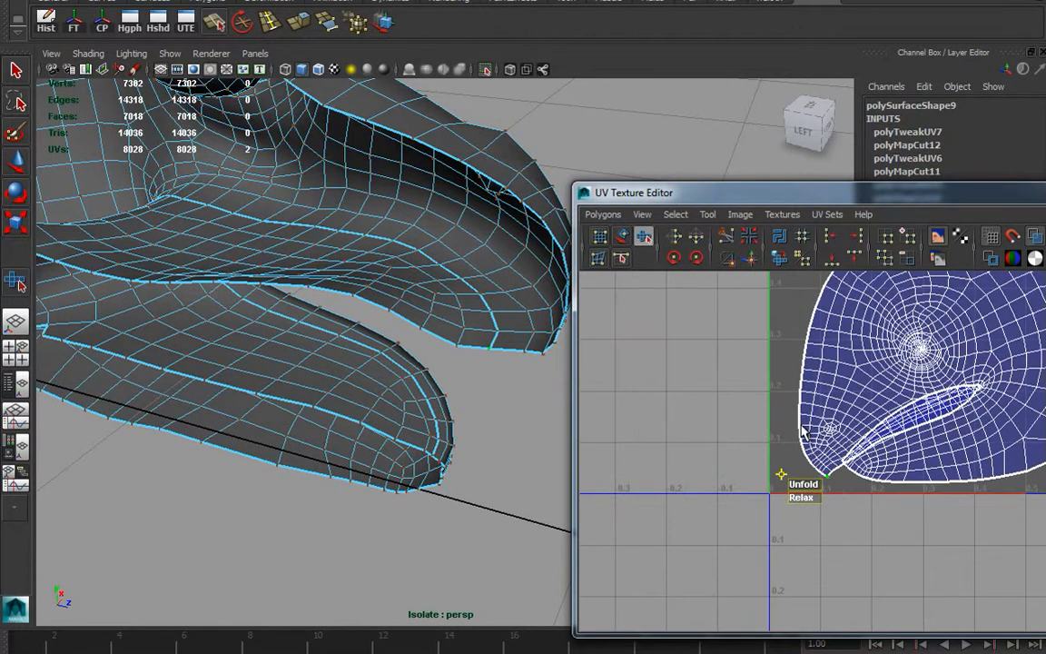
key(w)
drag(828, 483, 727, 395)
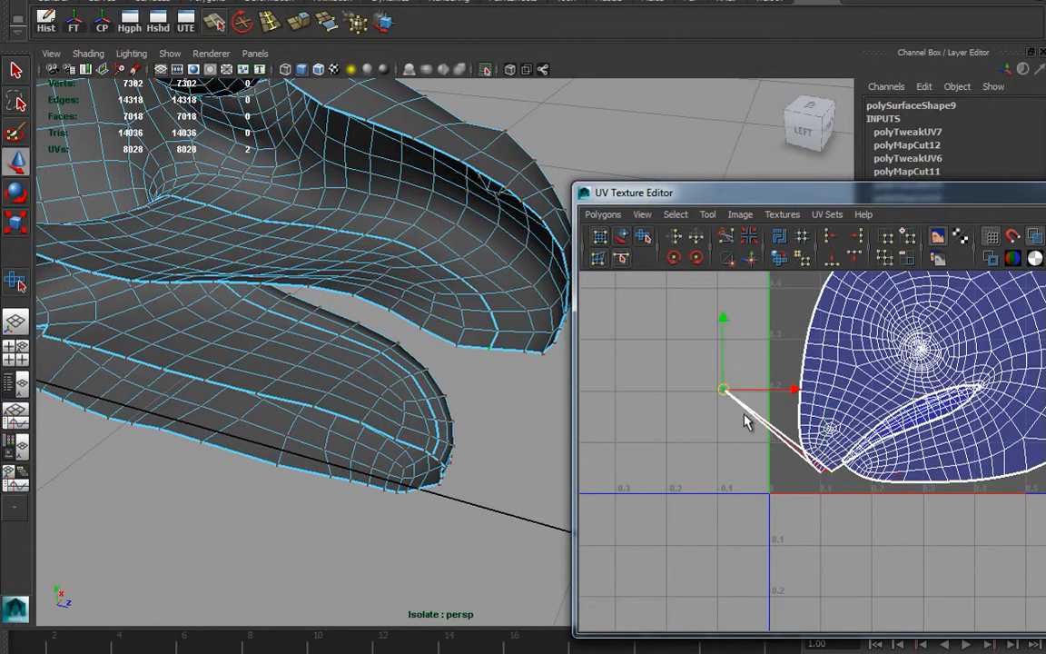
click(856, 466)
drag(856, 466, 837, 546)
alt+right_drag(943, 478, 817, 469)
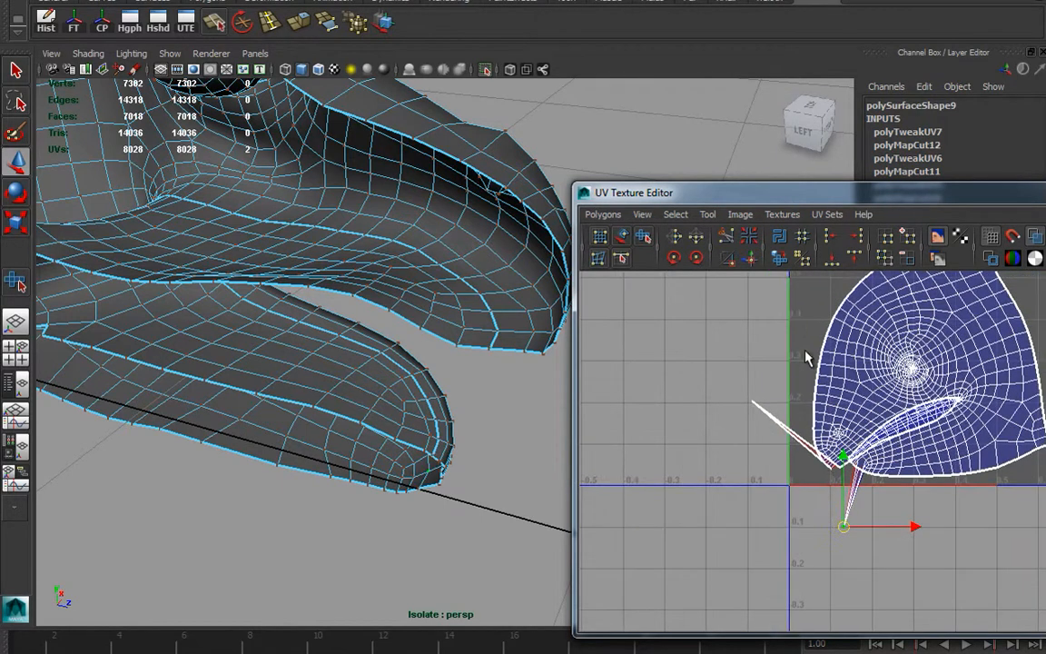
Step: Select the head UVs around the mouth and eye without the pulled-out jaw tips and unfold them
drag(986, 499, 996, 500)
click(779, 260)
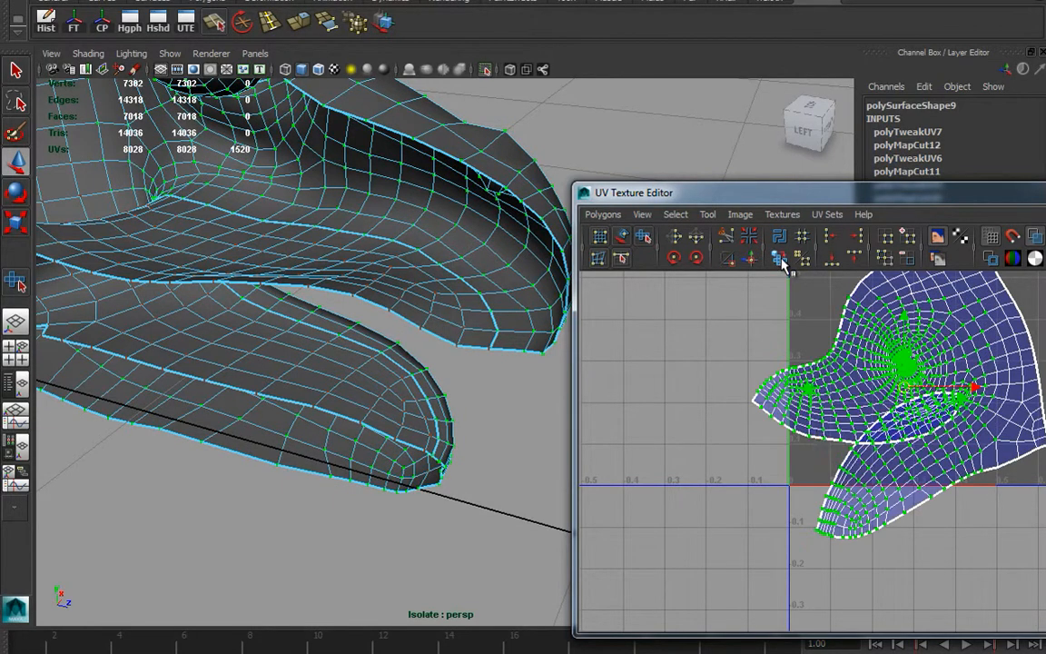
alt+middle_drag(892, 439, 818, 468)
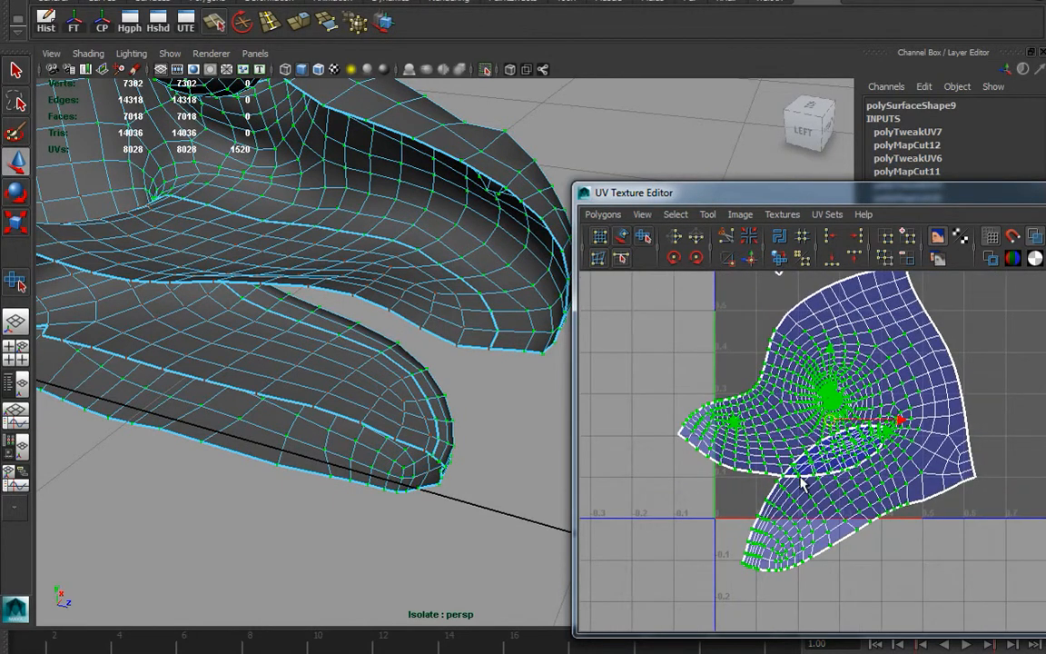
Step: Try to even out the selected head UVs with the Smooth UV tool's Unfold and Relax
click(645, 236)
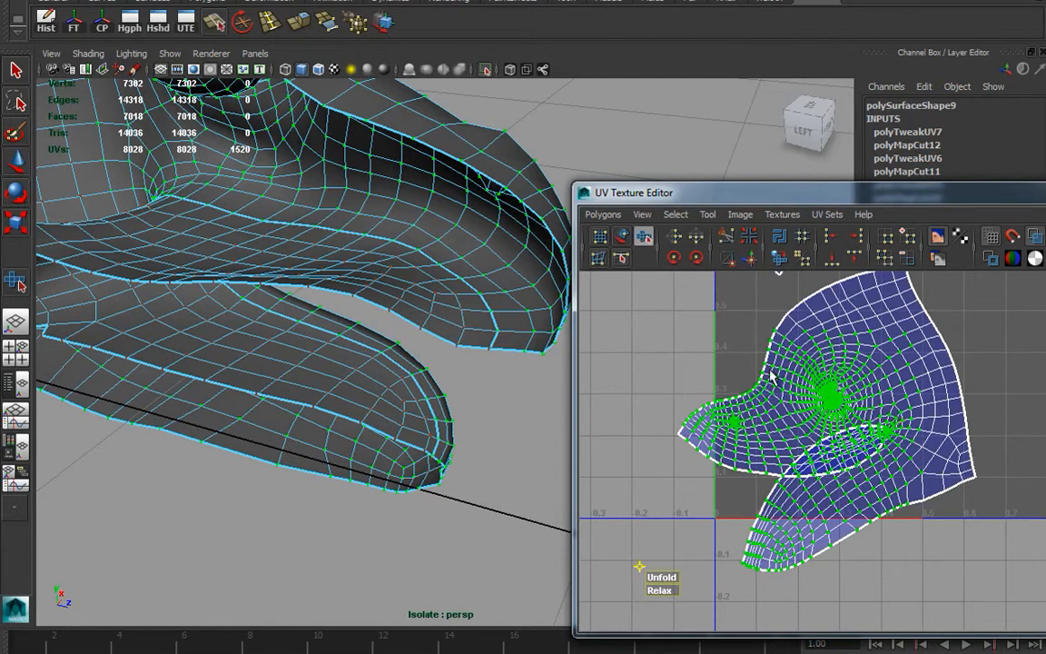
drag(662, 588, 725, 514)
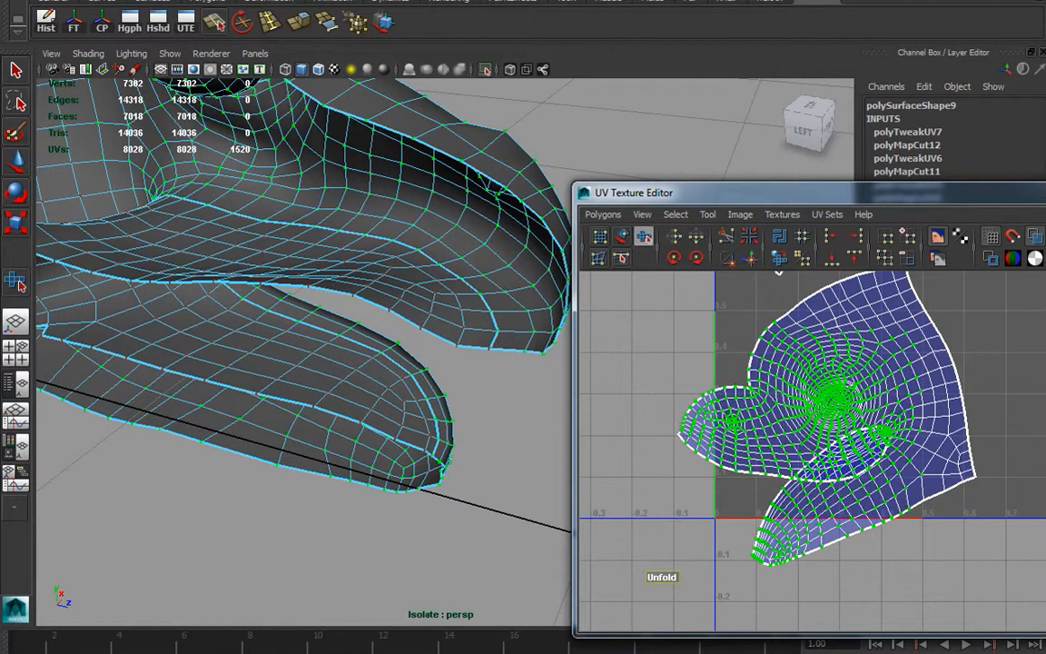
drag(662, 578, 708, 574)
drag(651, 592, 894, 590)
drag(662, 581, 849, 537)
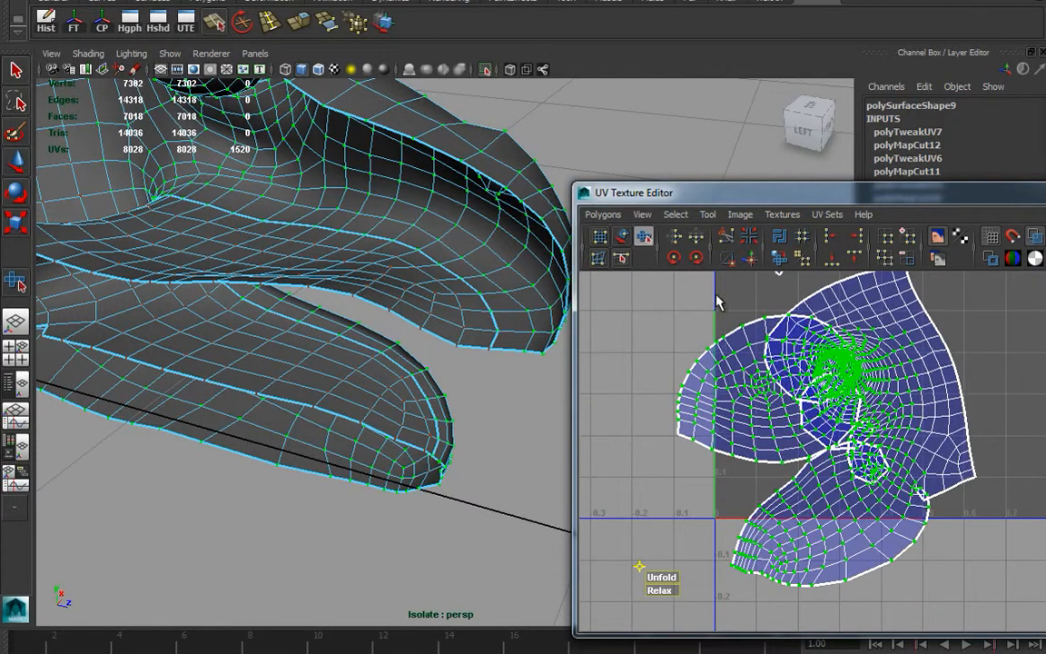
click(780, 259)
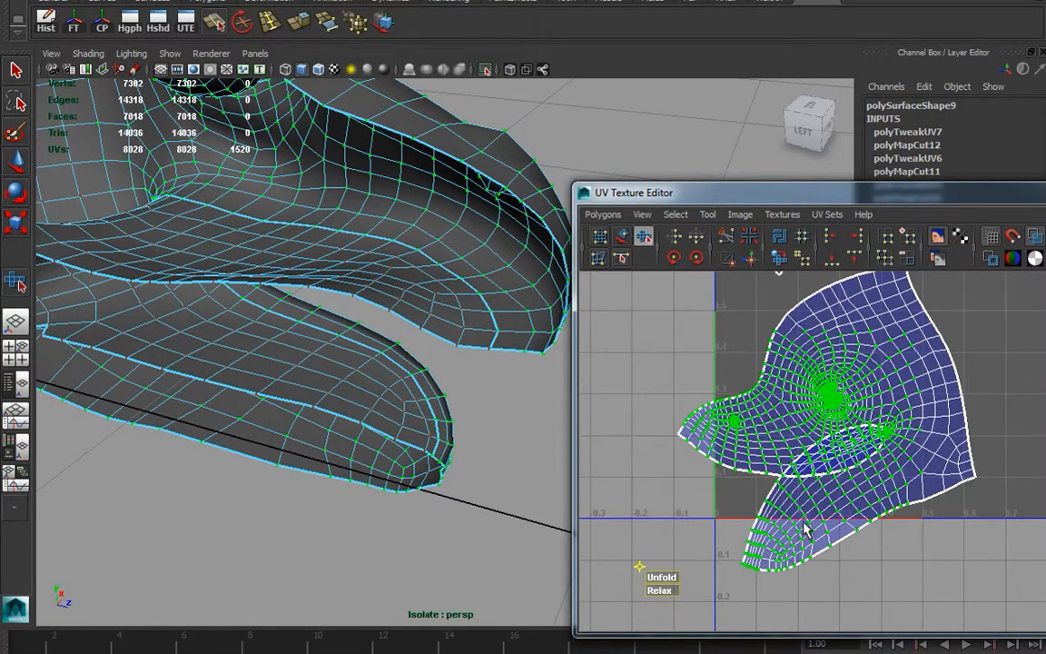
Step: Pull the tip UVs of both jaws much farther away from the head shell, one up and outward, the other straight down
alt+middle_drag(793, 533, 772, 552)
alt+right_drag(765, 549, 875, 560)
alt+middle_drag(728, 478, 817, 479)
alt+right_drag(828, 505, 850, 507)
alt+middle_drag(844, 529, 844, 542)
alt+right_drag(967, 519, 812, 487)
alt+middle_drag(833, 487, 808, 503)
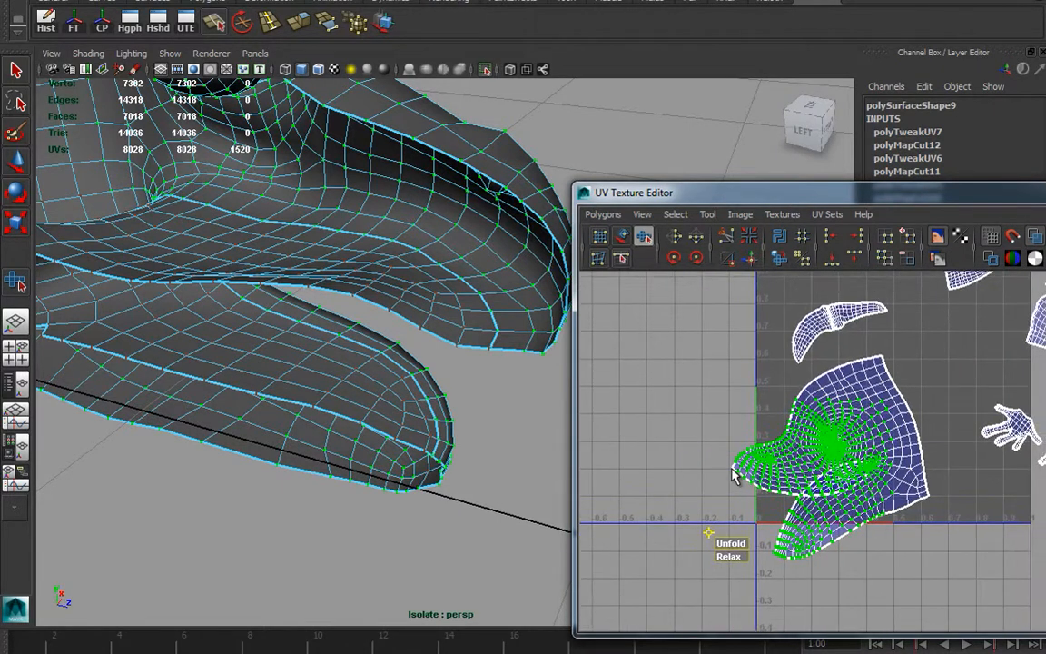
click(735, 484)
key(w)
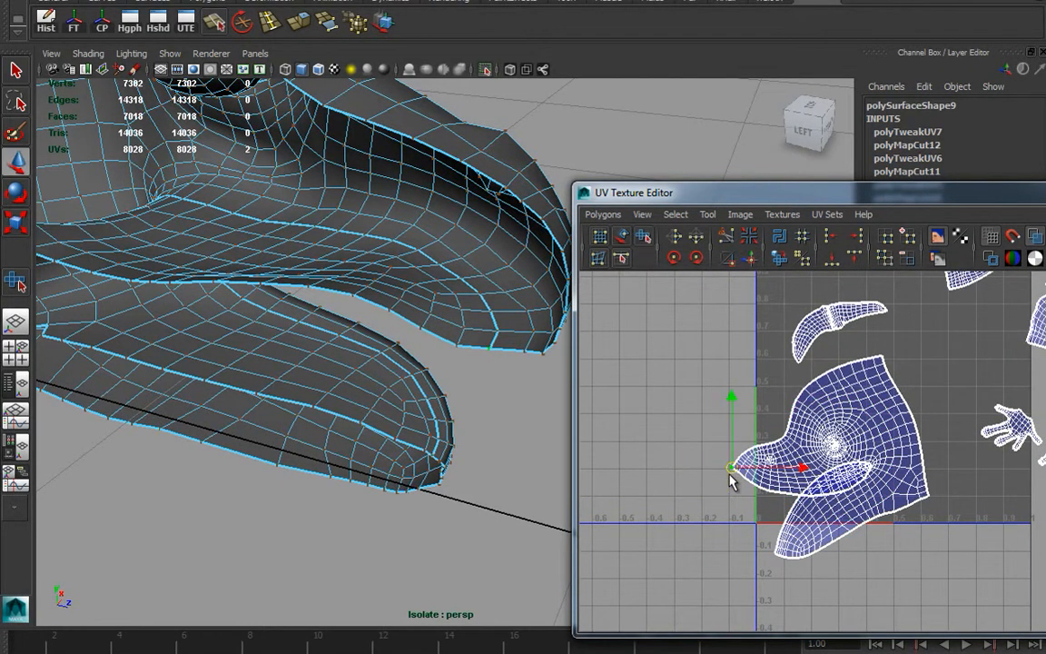
drag(733, 474, 664, 362)
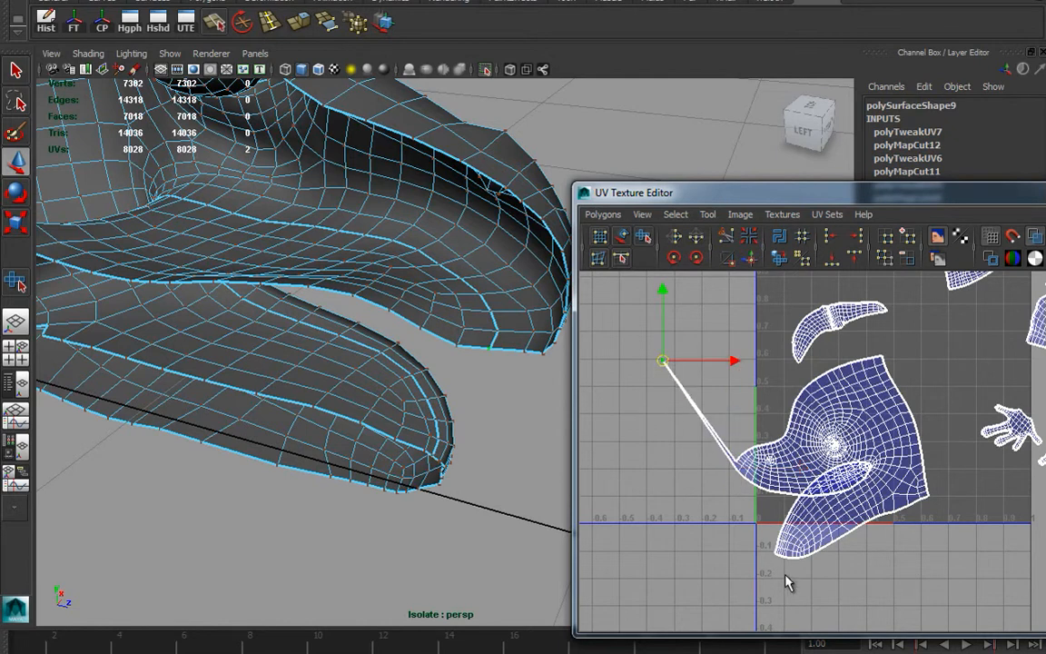
click(776, 556)
drag(777, 556, 769, 653)
alt+right_drag(909, 548, 820, 539)
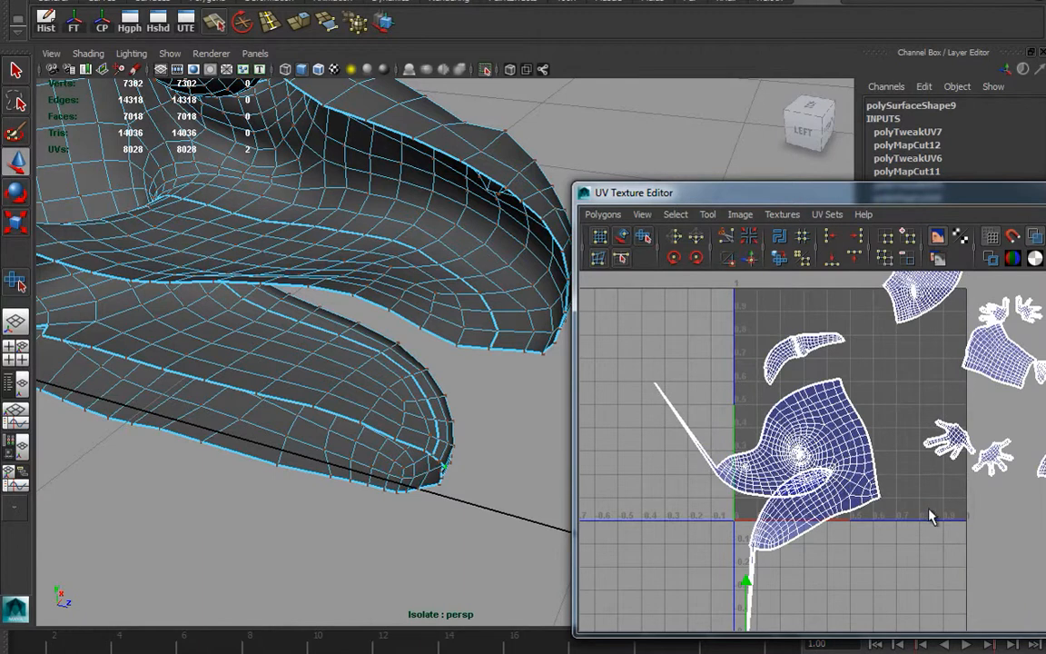
Step: Unfold the head shell's UVs apart from the pulled-out jaw tips, and shift the head and mouth interior shells down and outward
scroll(892, 517, down, 2)
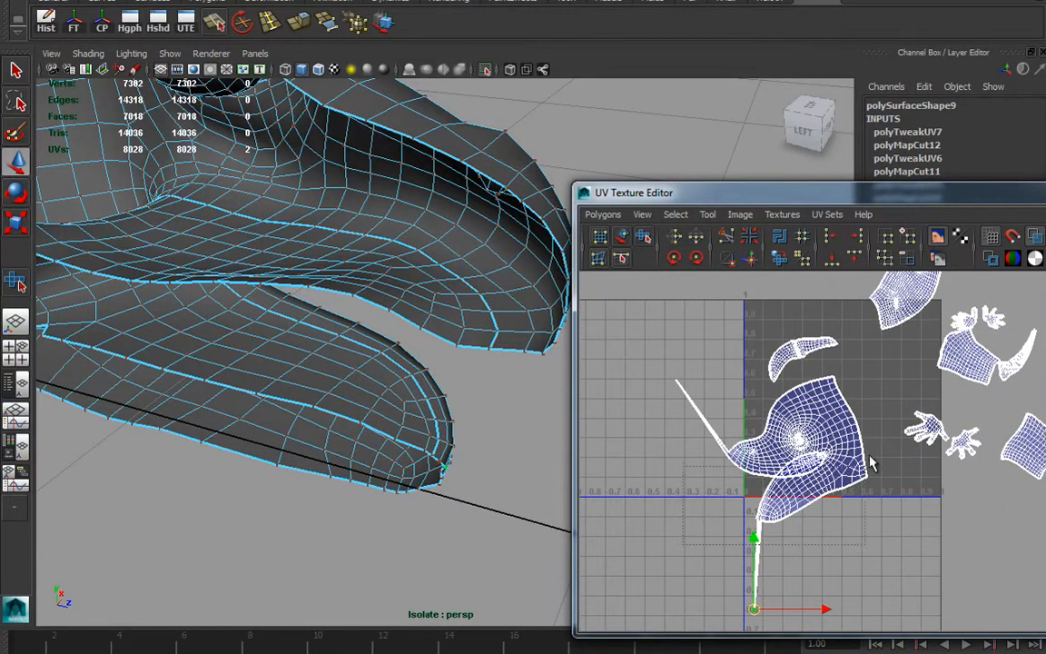
drag(894, 386, 892, 378)
alt+right_drag(809, 429, 855, 437)
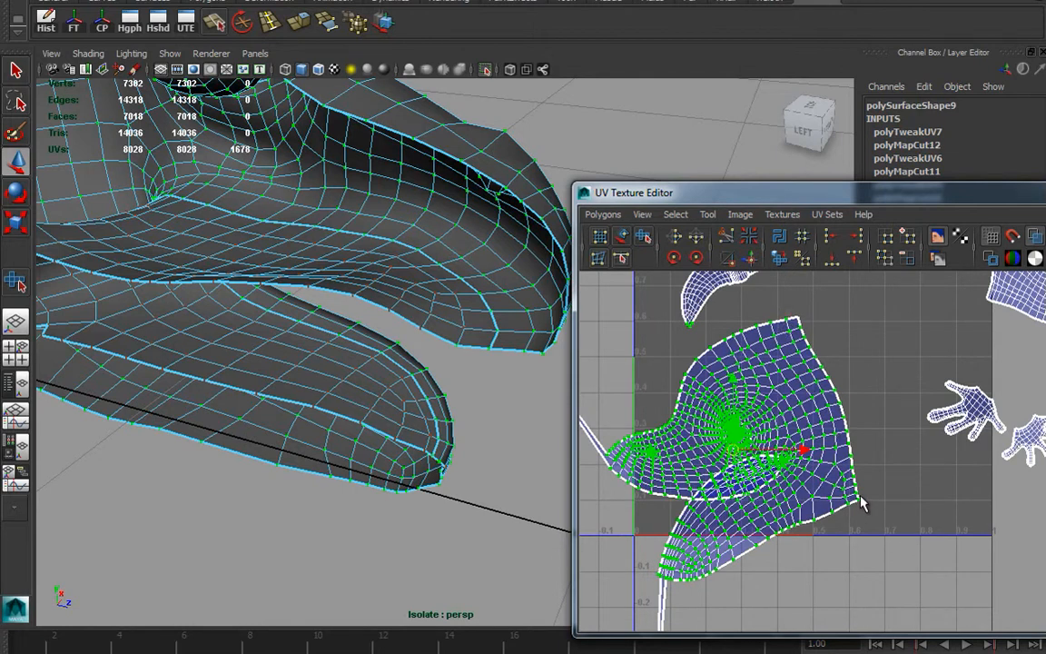
scroll(855, 511, down, 1)
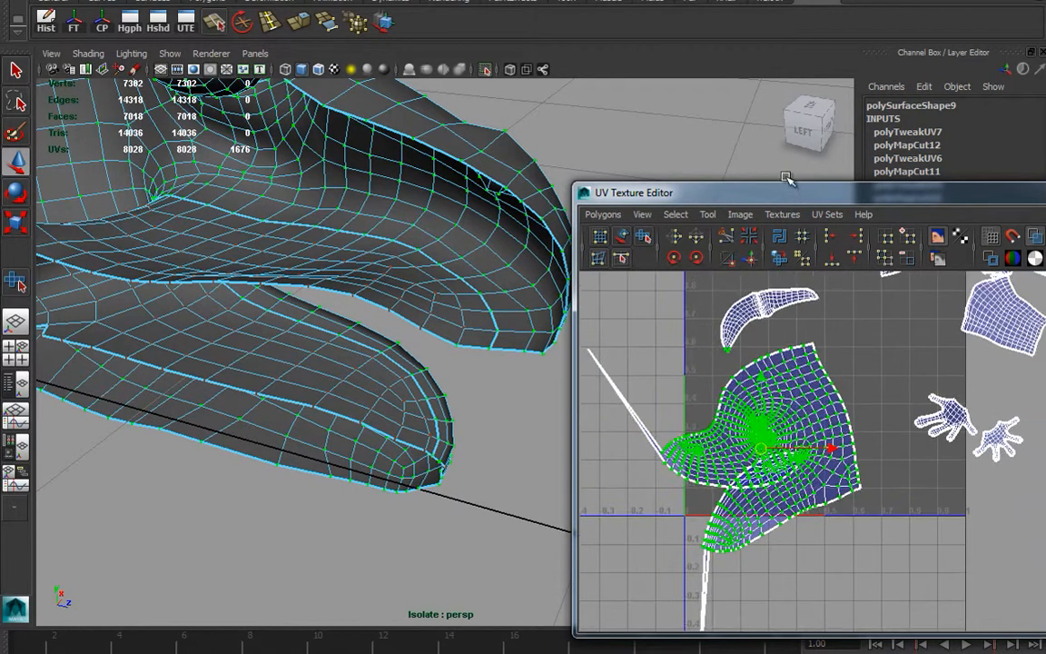
alt+right_drag(873, 451, 824, 526)
alt+middle_drag(824, 526, 855, 513)
shift+right_drag(838, 479, 850, 458)
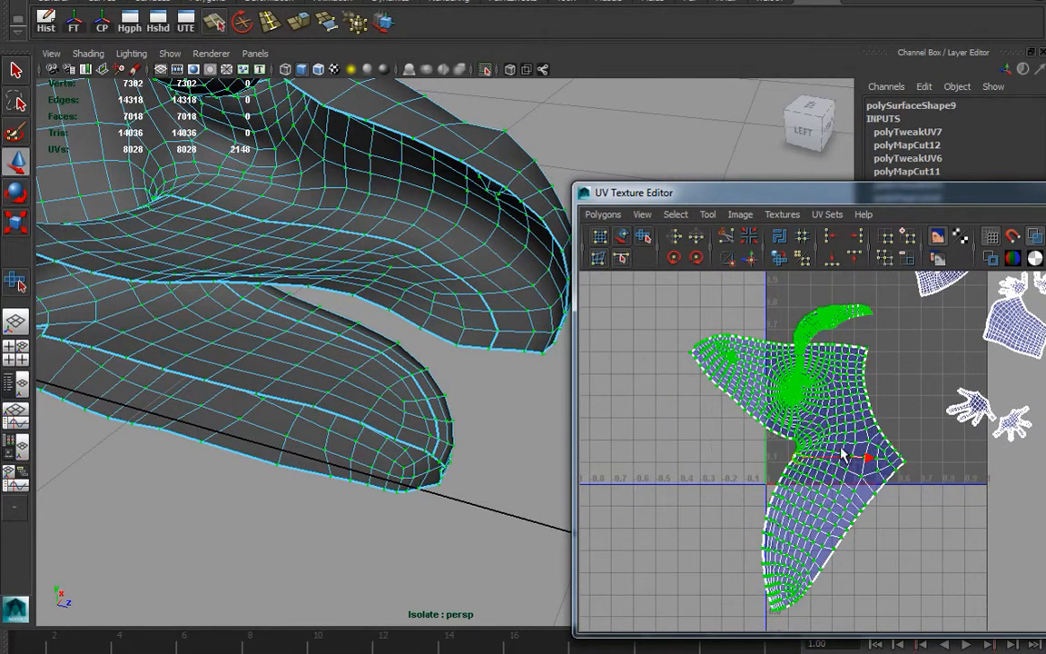
drag(804, 459, 750, 491)
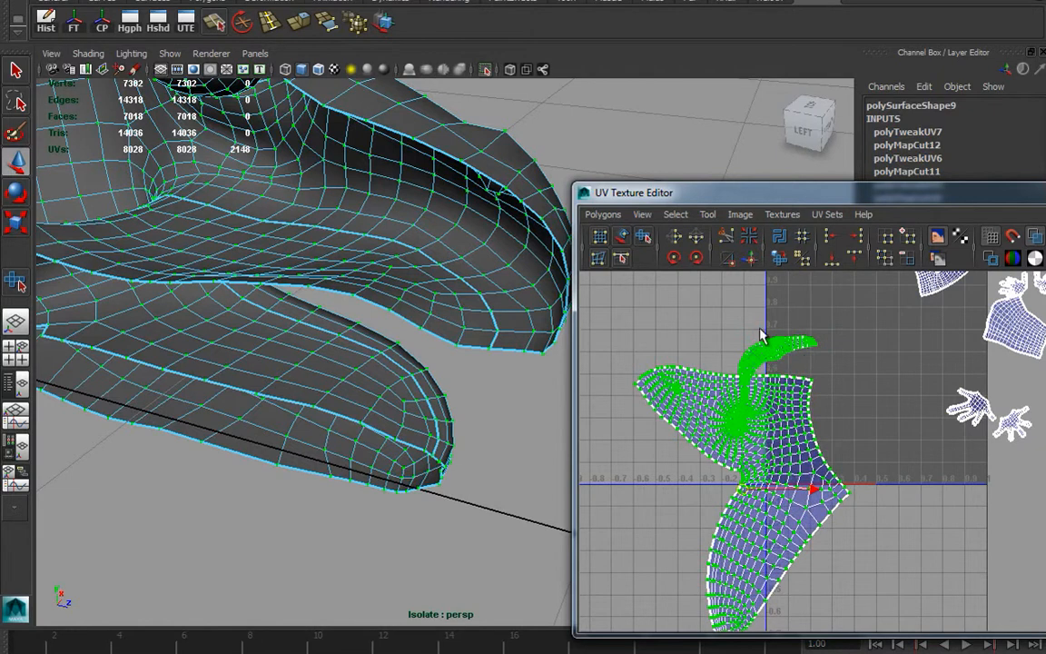
Step: Select the mouth interior shell's UVs and move the shell up and away from the head shell
drag(761, 340, 796, 352)
ctrl+right_drag(796, 354, 828, 336)
drag(781, 360, 838, 317)
alt+middle_drag(856, 395, 914, 337)
alt+right_drag(923, 414, 798, 319)
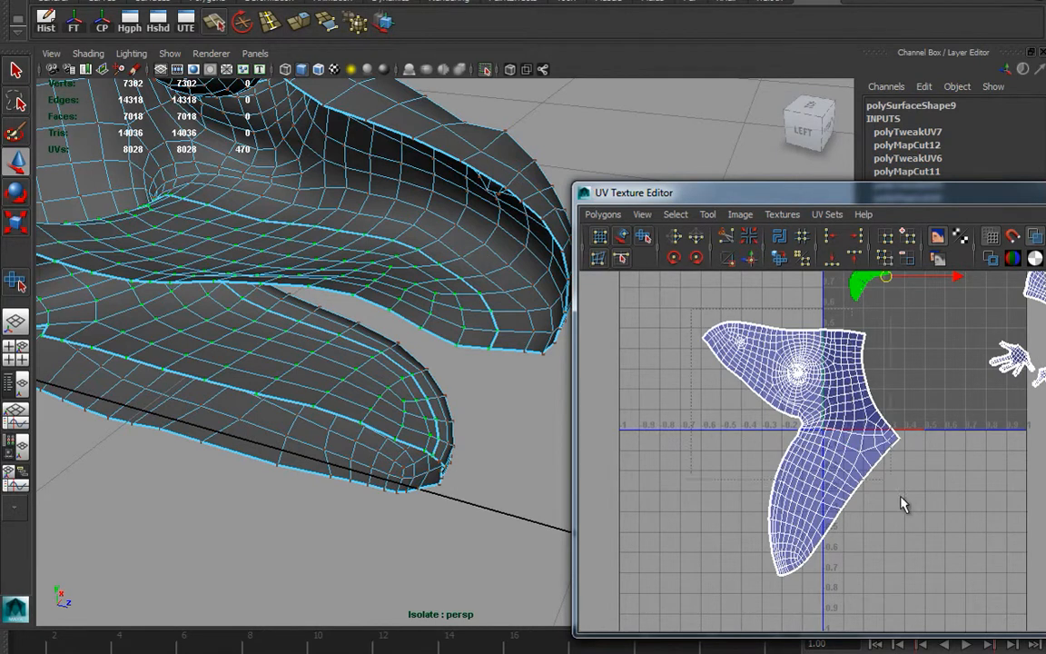
Step: Select the head shell's UVs and unfold them with the Smooth UV tool
drag(936, 624, 938, 625)
click(645, 237)
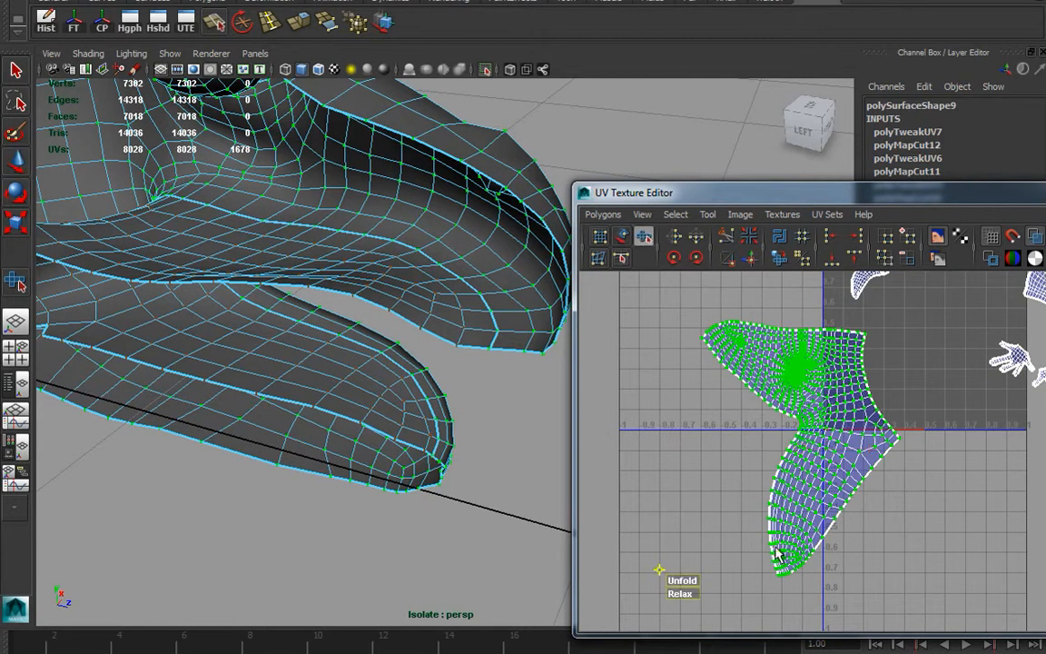
drag(680, 582, 989, 585)
drag(679, 584, 802, 545)
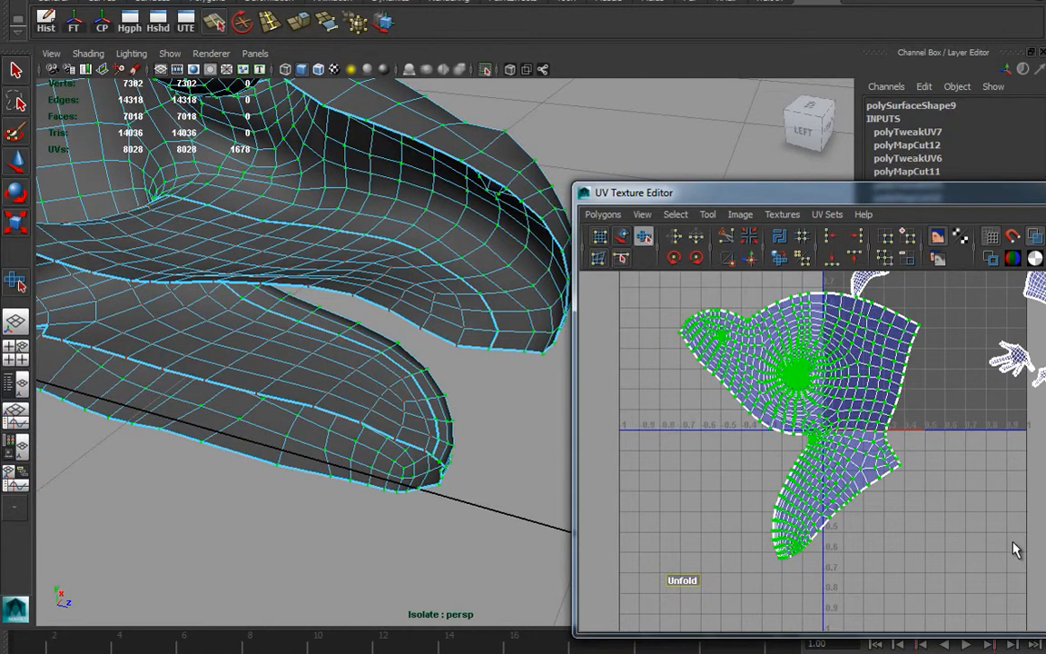
Step: Return the gecko mesh to object mode and select the whole body
alt+drag(364, 292, 275, 361)
right_drag(305, 268, 329, 260)
click(328, 255)
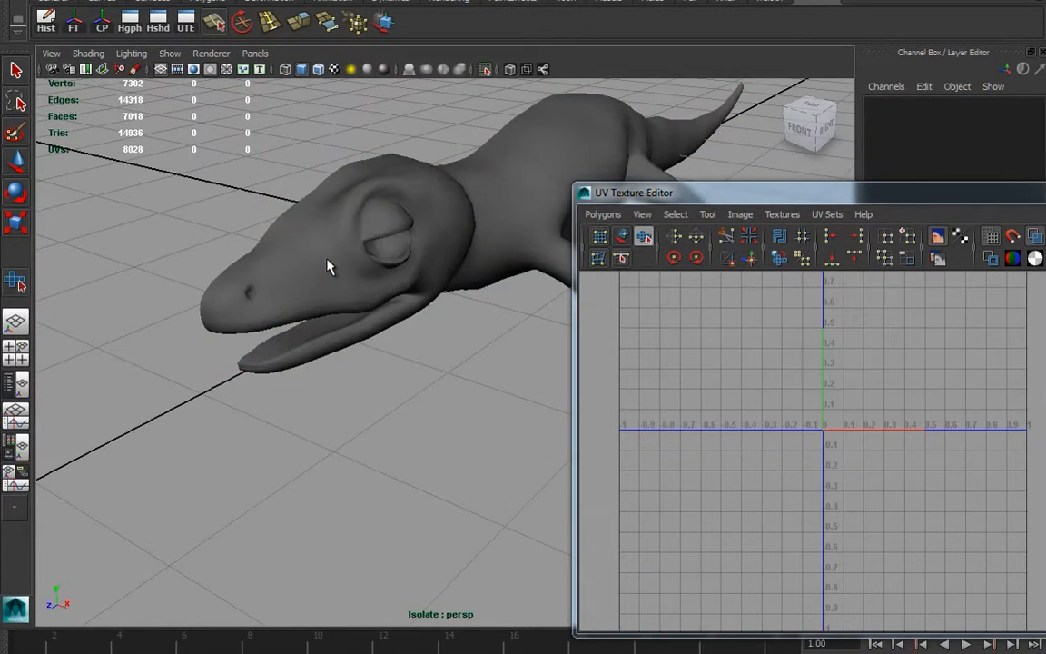
click(338, 259)
Step: Mirror the gecko body's geometry in -X with merging to the original and merged vertices, and move the UV Texture Editor off the model and its attributes
scroll(870, 423, down, 2)
alt+middle_drag(894, 419, 863, 463)
alt+drag(343, 222, 379, 283)
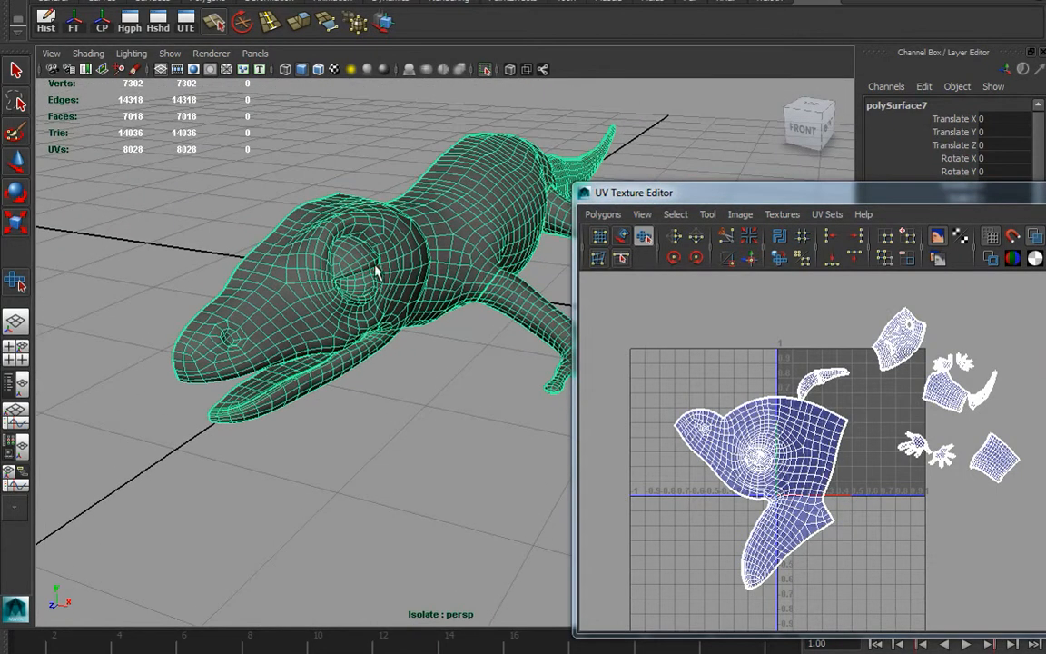
alt+drag(520, 354, 313, 331)
alt+drag(380, 226, 481, 277)
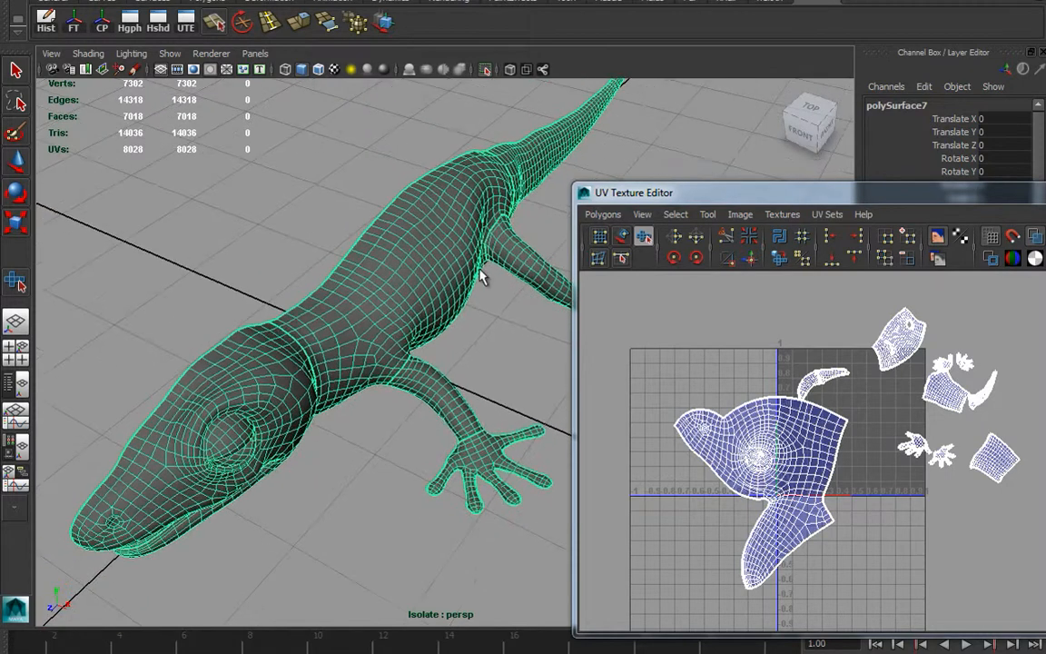
click(308, 1)
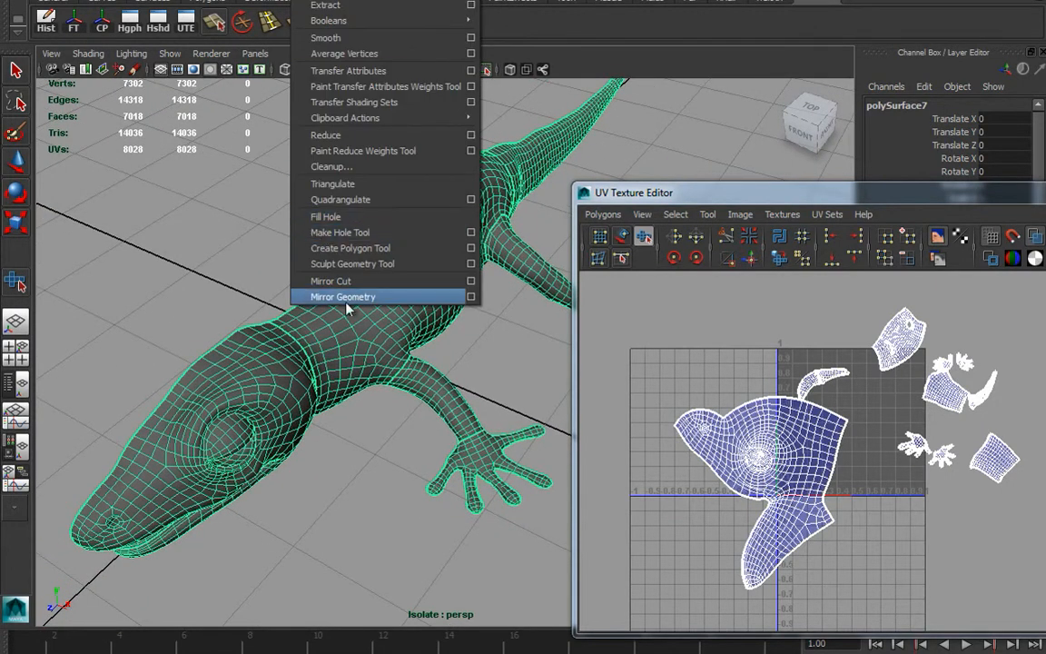
click(470, 296)
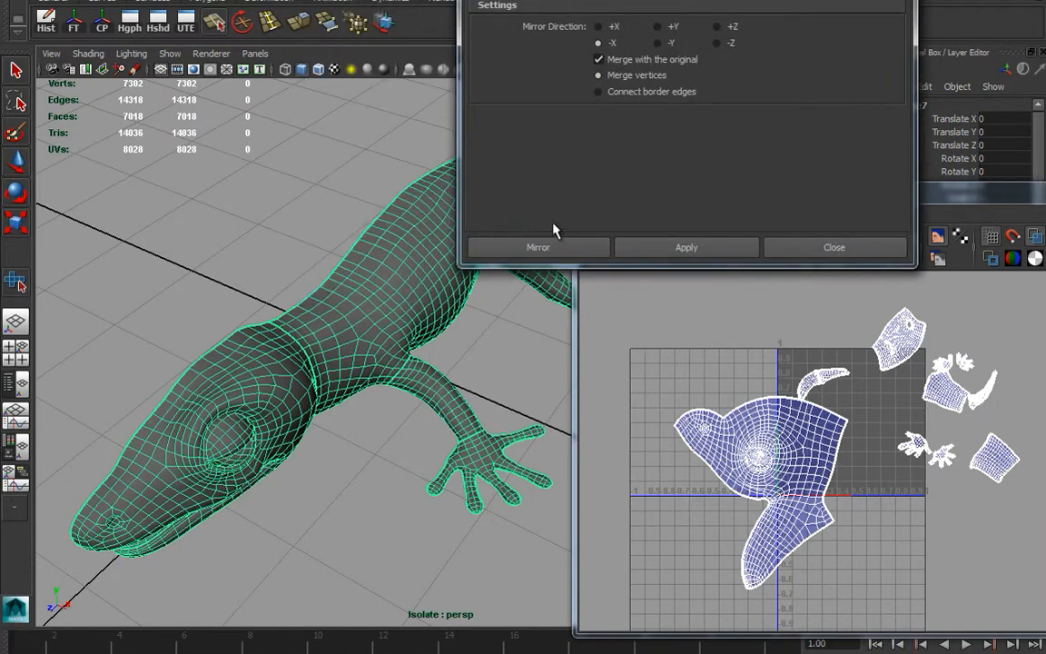
click(540, 249)
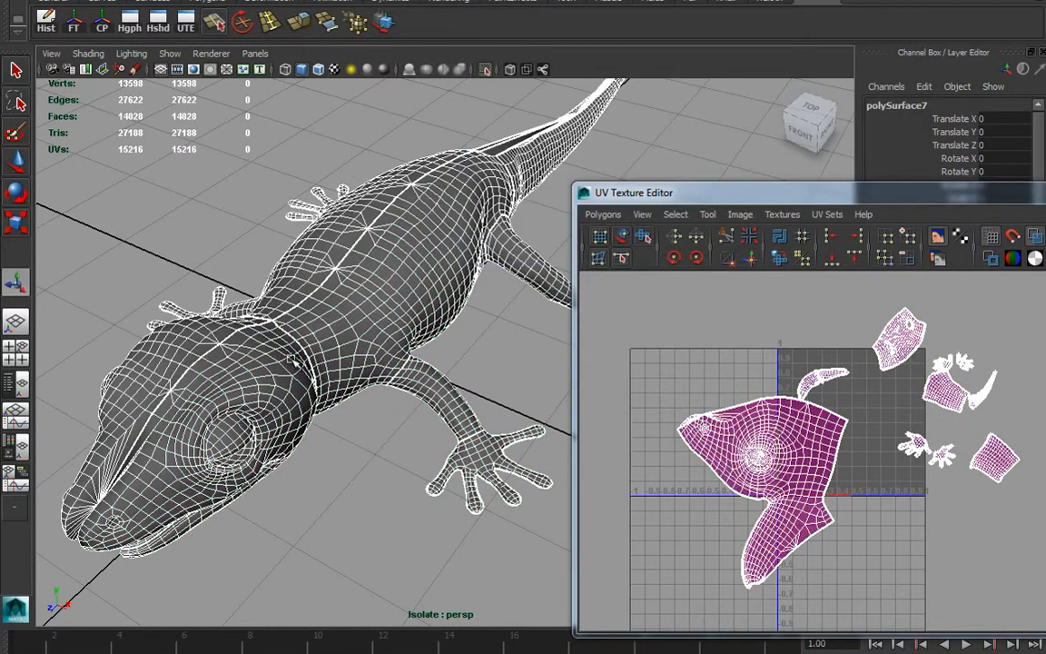
drag(895, 201, 719, 487)
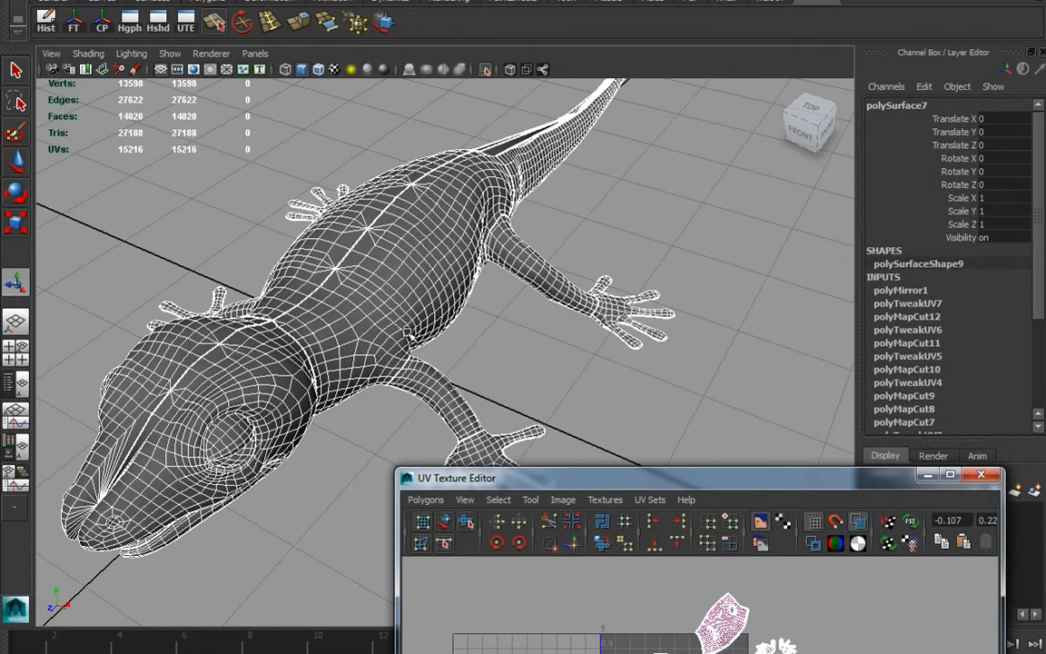
Step: Undo and redo the geometry mirror to compare the half body with the mirrored one
key(ctrl+z)
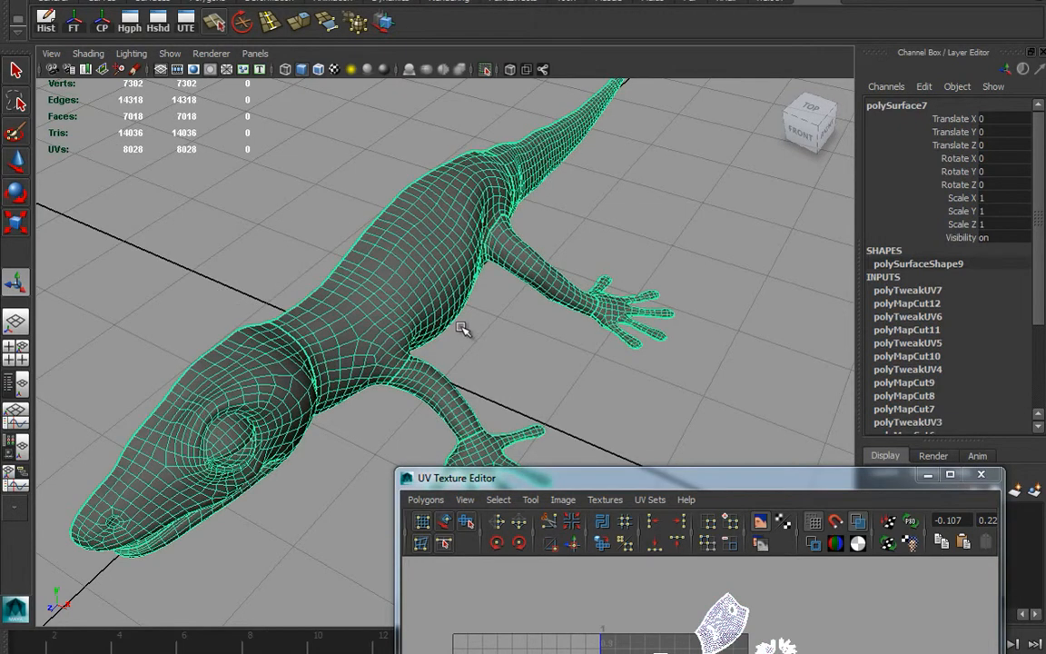
key(shift+z)
key(ctrl+z)
key(ctrl+z)
click(441, 291)
key(shift+z)
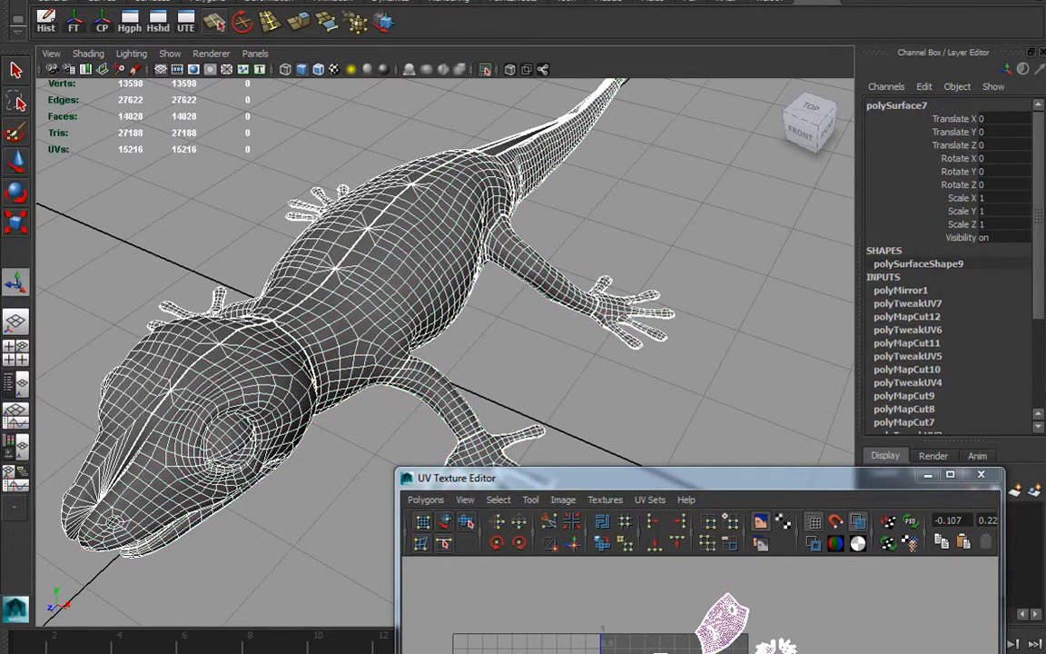
Step: Set the Merge Threshold of the gecko's polyMirror1 operation to 0.001
click(915, 289)
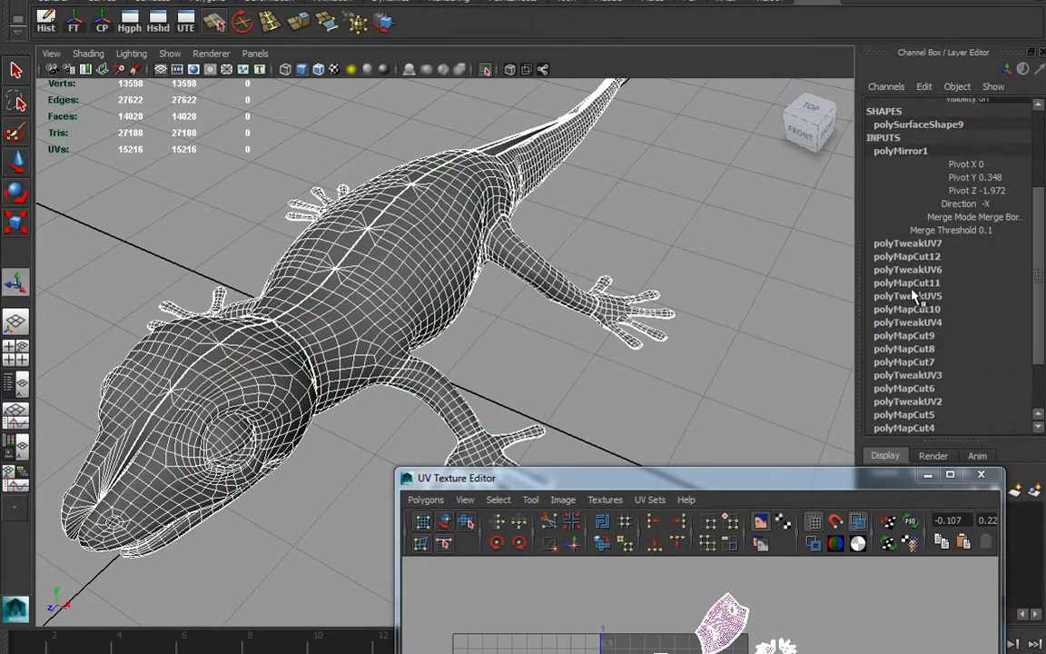
click(974, 232)
click(988, 231)
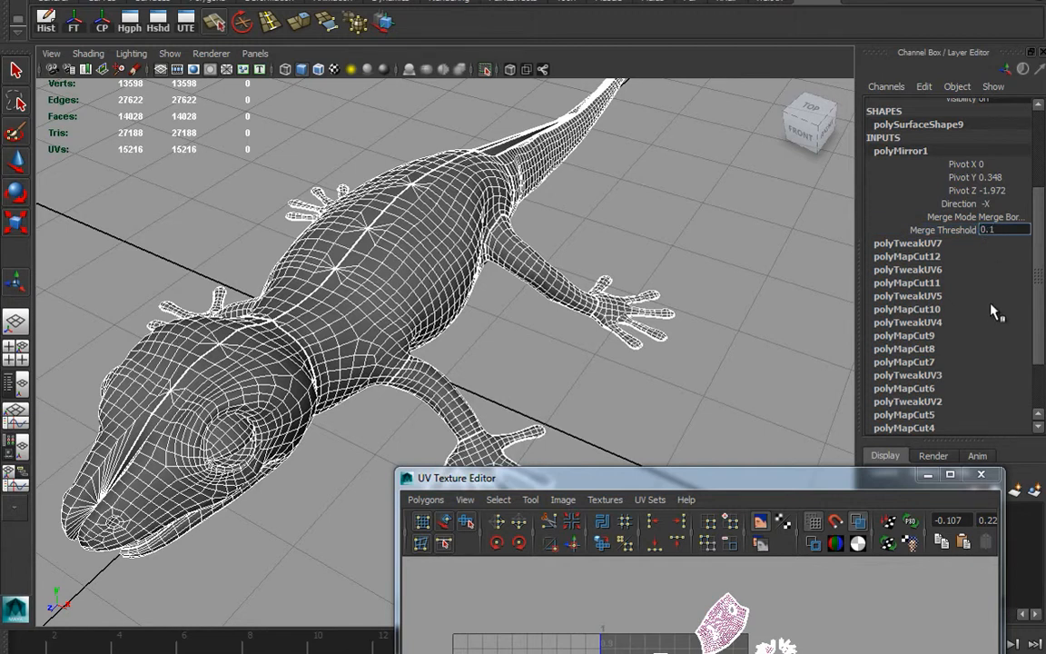
text(0.001)
key(Return)
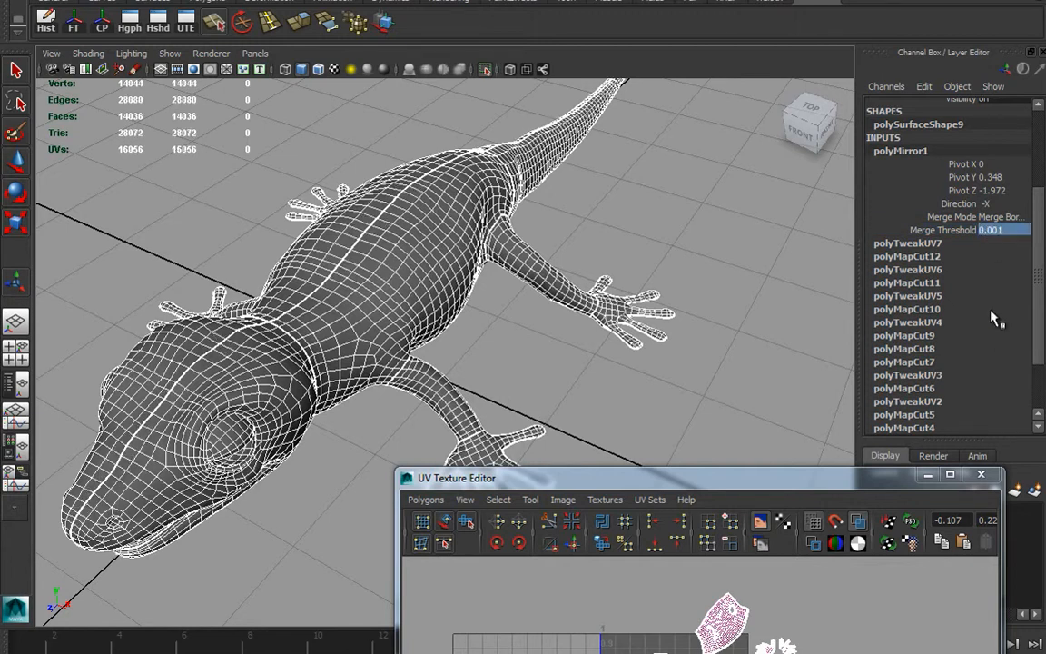
Step: Delete the mirrored gecko's construction history and bring the whole UV Texture Editor back into view
alt+drag(300, 313, 328, 325)
click(53, 28)
alt+middle_drag(577, 371, 598, 371)
drag(691, 485, 609, 155)
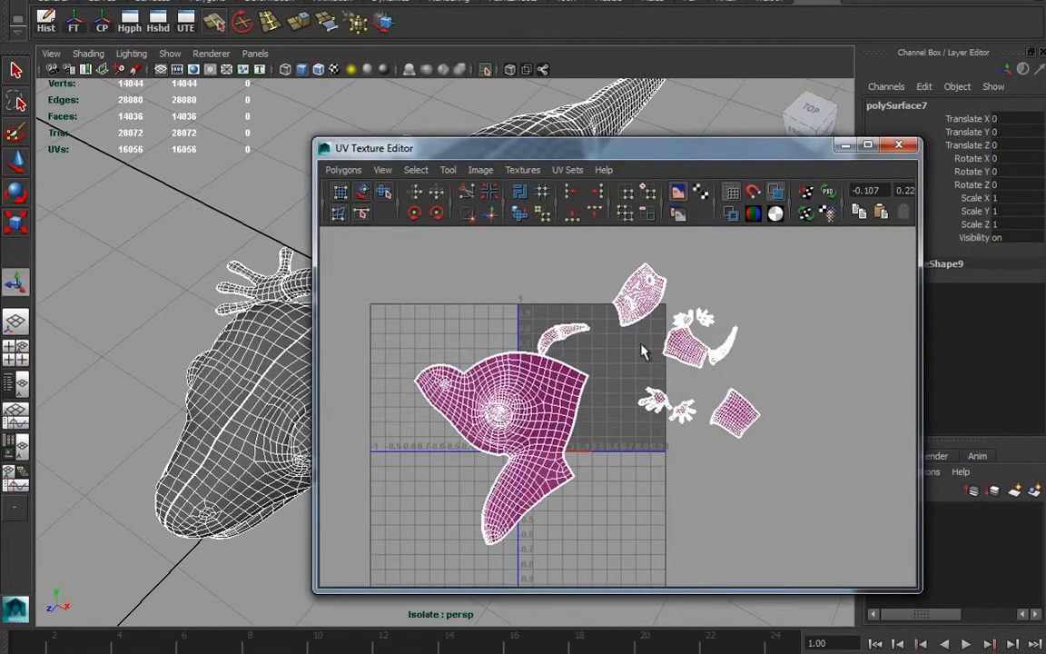
Step: Lay out all the gecko's UV shells into the UV region without overlaps, using World prescale and Flip reversed
shift+click(524, 197)
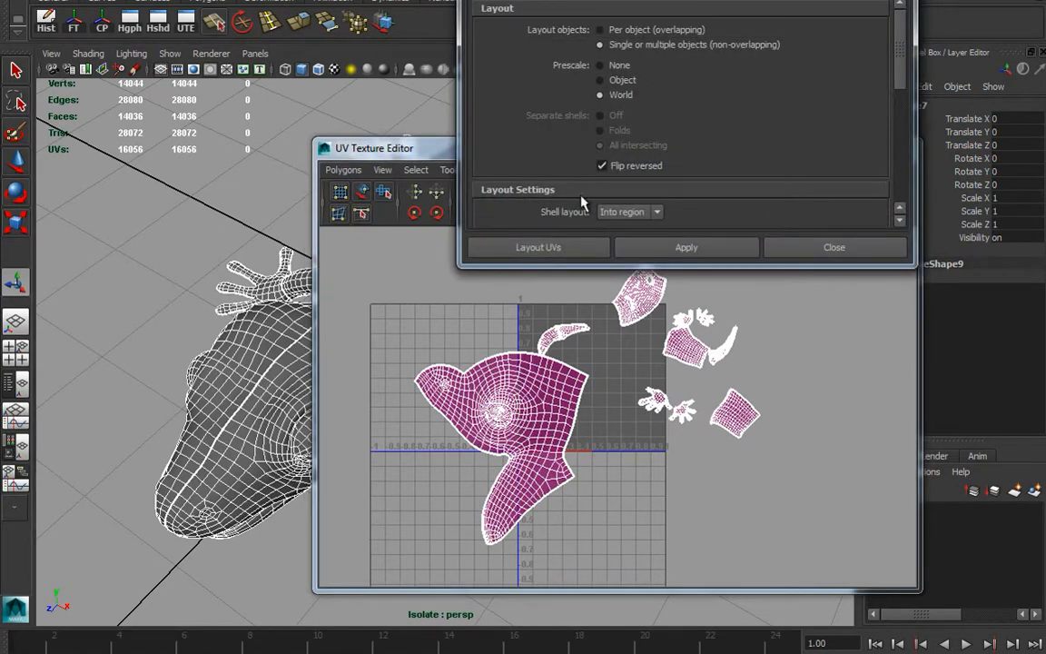
click(686, 247)
alt+right_drag(535, 424, 861, 472)
alt+middle_drag(737, 451, 761, 488)
alt+right_drag(545, 427, 737, 309)
drag(633, 137, 657, 141)
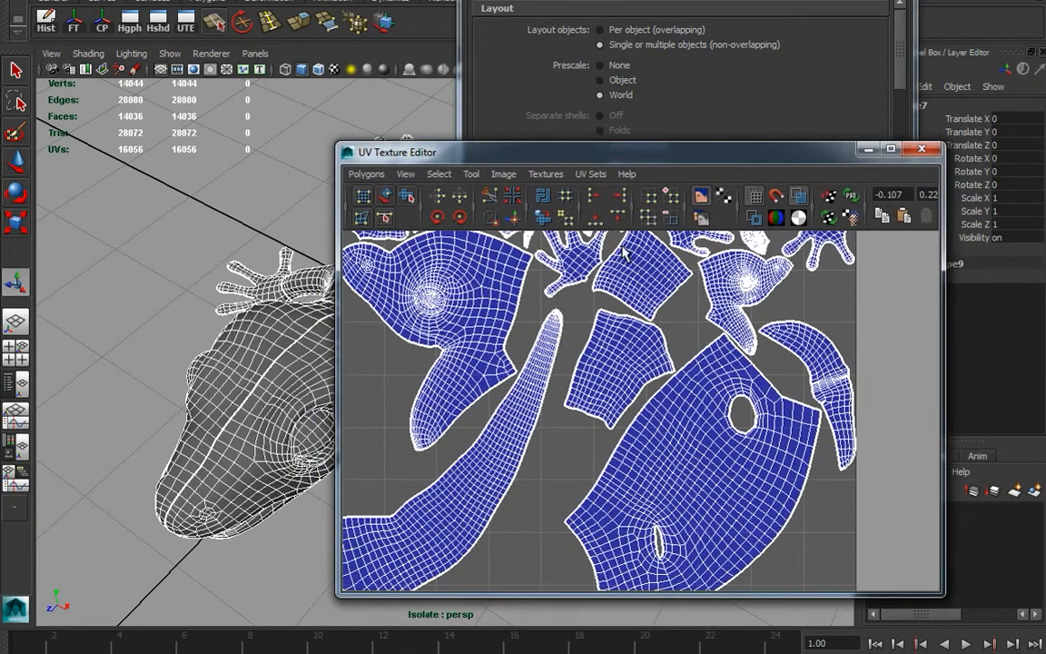
Step: Repeat the UV layout several times on all shells to repack them inside the 0 to 1 area
click(545, 201)
alt+right_drag(740, 418, 498, 399)
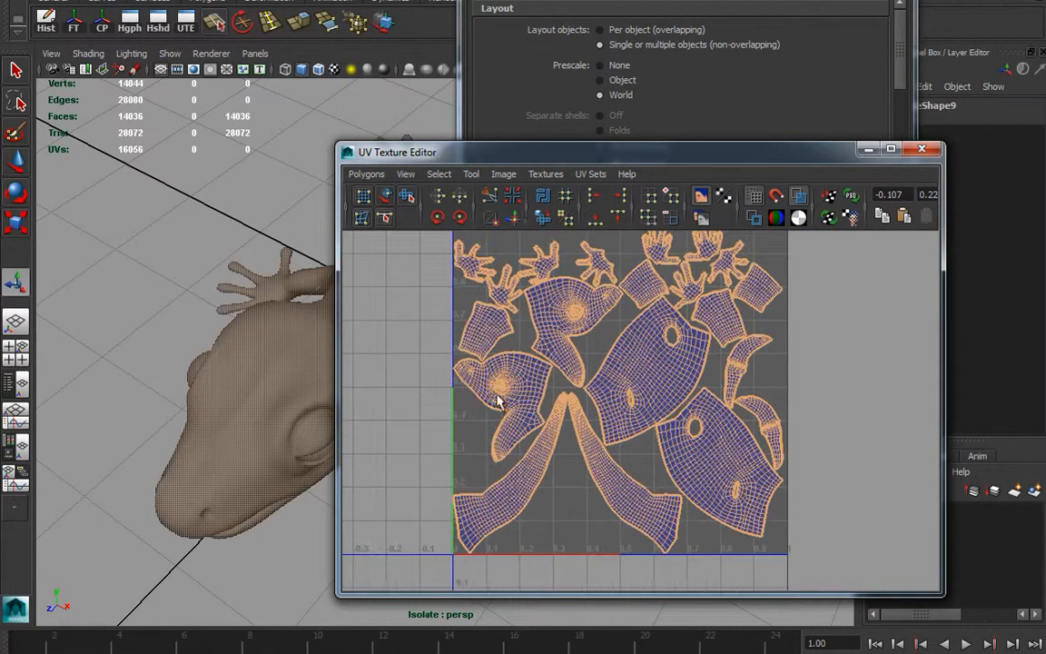
click(543, 200)
click(543, 200)
click(543, 200)
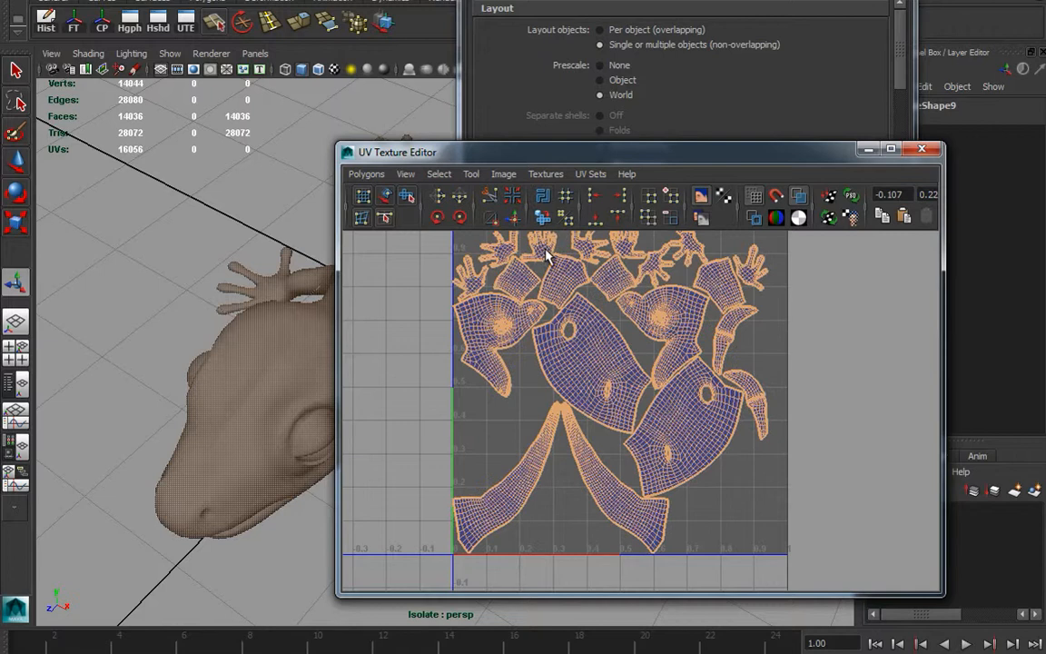
click(544, 200)
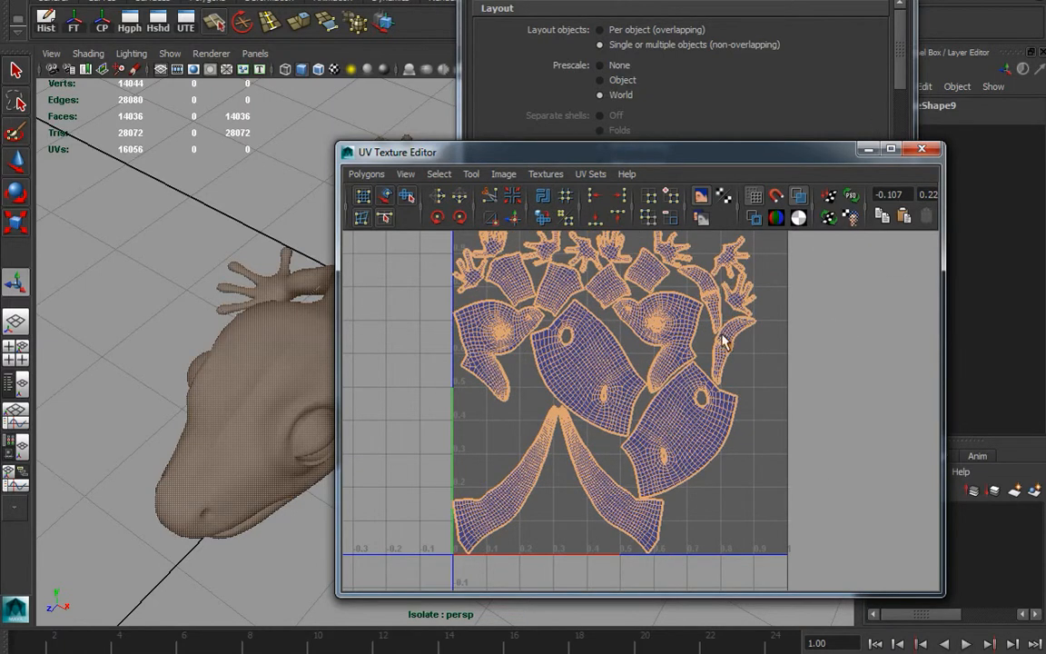
Step: Select the border edges along the head's centreline and move and sew the two head halves' UVs into one shell
click(596, 151)
drag(597, 151, 1031, 181)
click(446, 310)
alt+drag(524, 263, 523, 401)
alt+drag(144, 476, 377, 322)
right_drag(399, 280, 397, 254)
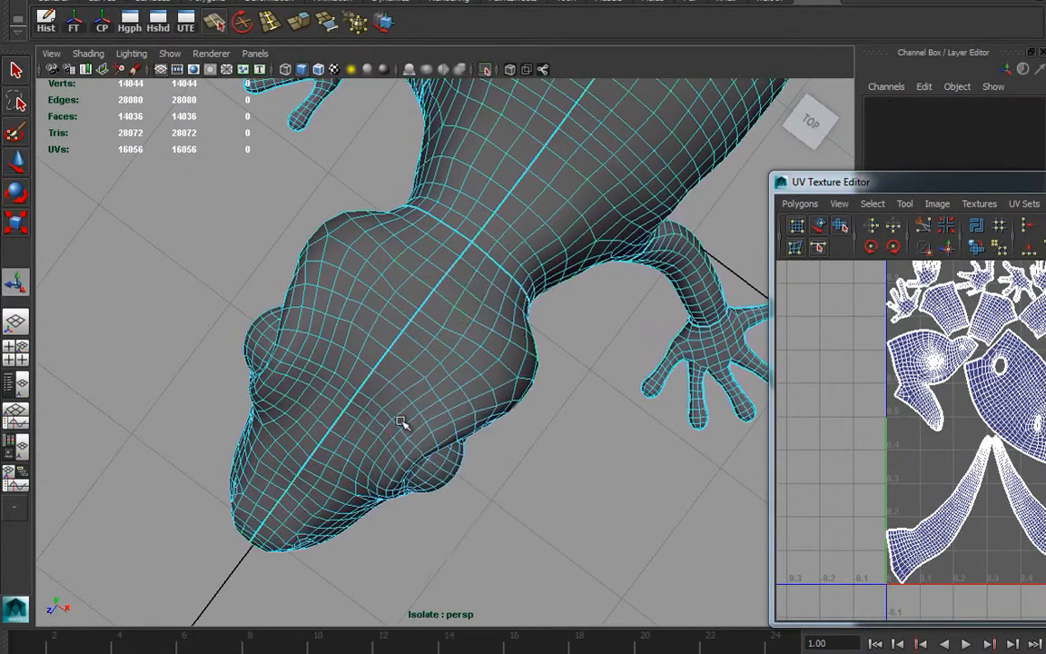
click(467, 247)
alt+drag(468, 248, 425, 353)
alt+right_drag(425, 352, 665, 373)
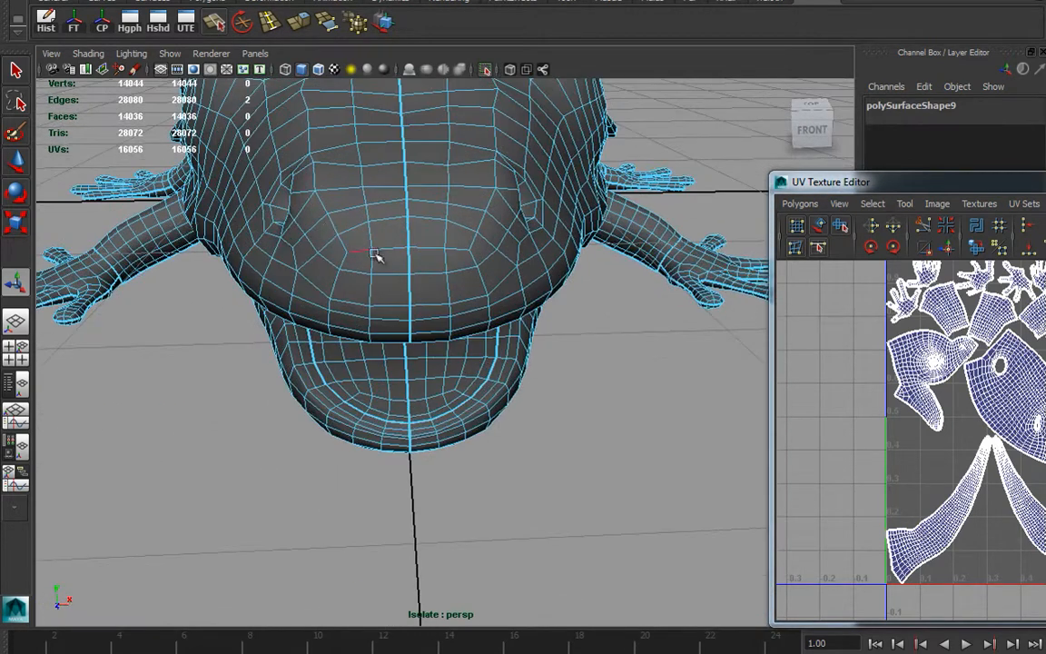
double_click(411, 339)
alt+drag(416, 340, 403, 402)
click(947, 248)
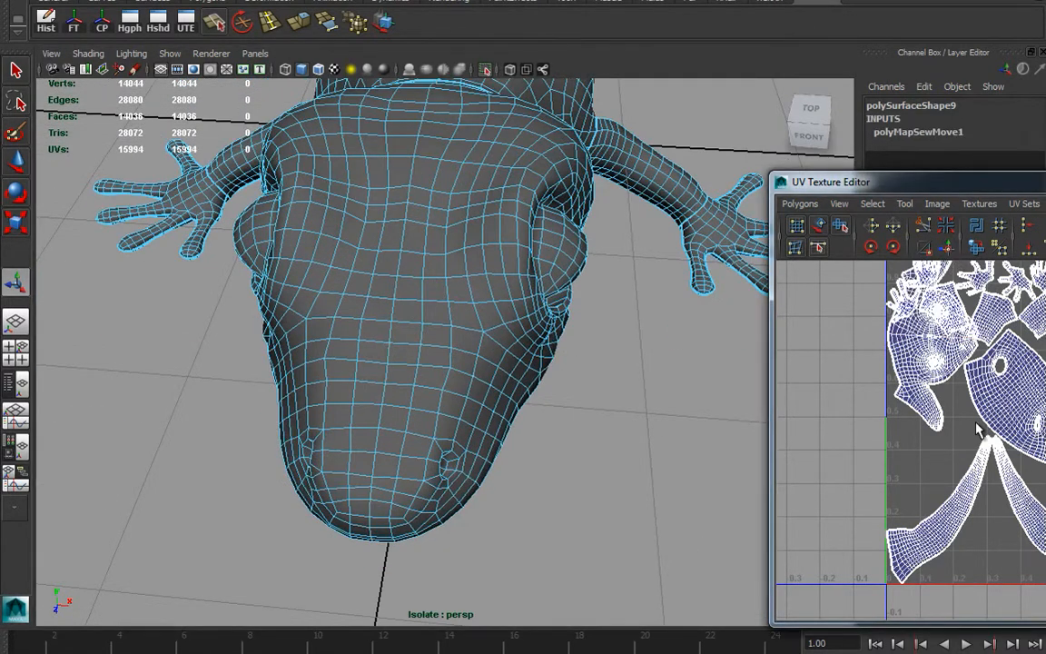
Step: Move the sewn head shell outside the 0 to 1 UV area and relax its UVs with the Smooth UV tool
right_drag(929, 397, 993, 402)
drag(888, 364, 924, 415)
ctrl+right_drag(914, 408, 953, 392)
key(w)
middle_drag(964, 397, 857, 419)
alt+right_drag(857, 419, 1036, 465)
alt+middle_drag(1036, 465, 975, 485)
click(840, 227)
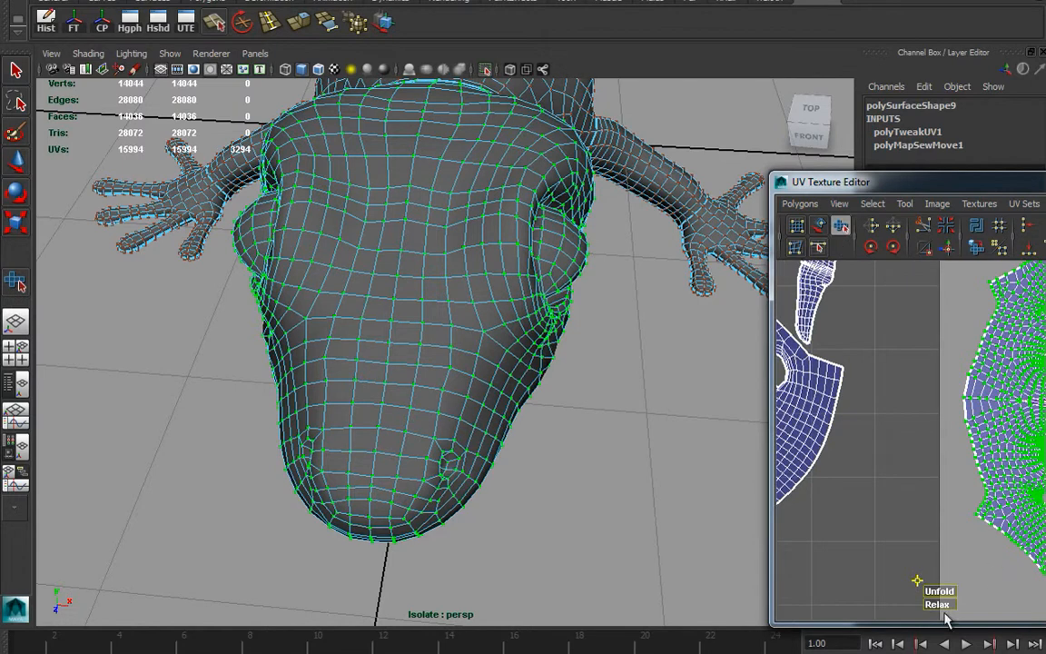
drag(949, 601, 967, 606)
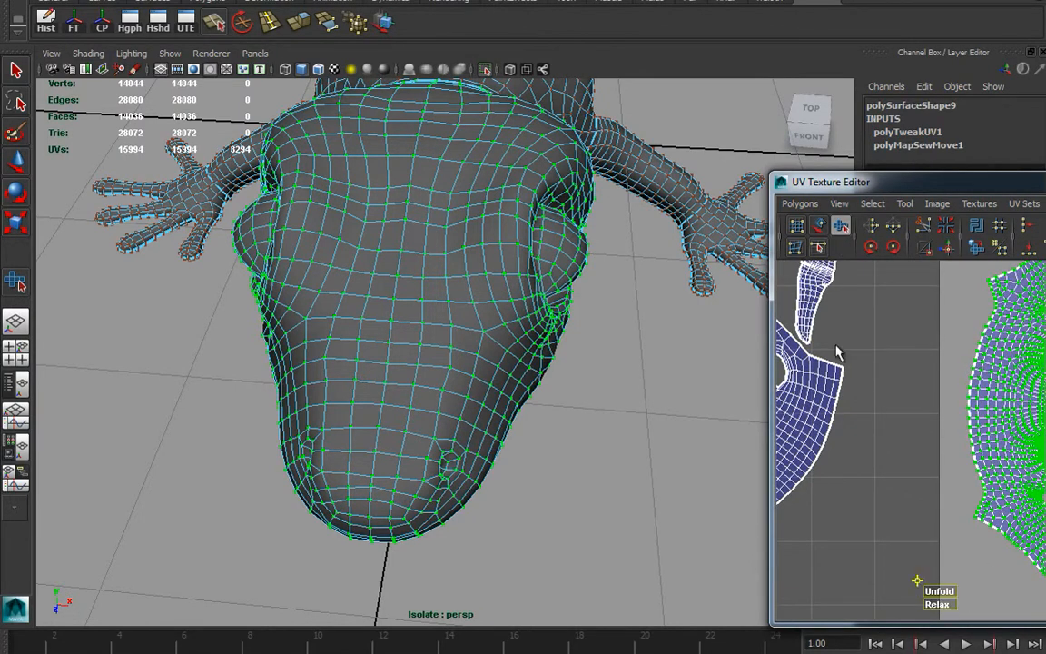
Step: Select the seam edges along the centre of the torso's back and move and sew the two torso halves' UVs
alt+drag(579, 303, 386, 347)
right_drag(386, 342, 380, 306)
click(401, 337)
alt+middle_drag(482, 227, 459, 562)
alt+drag(422, 401, 425, 180)
double_click(413, 178)
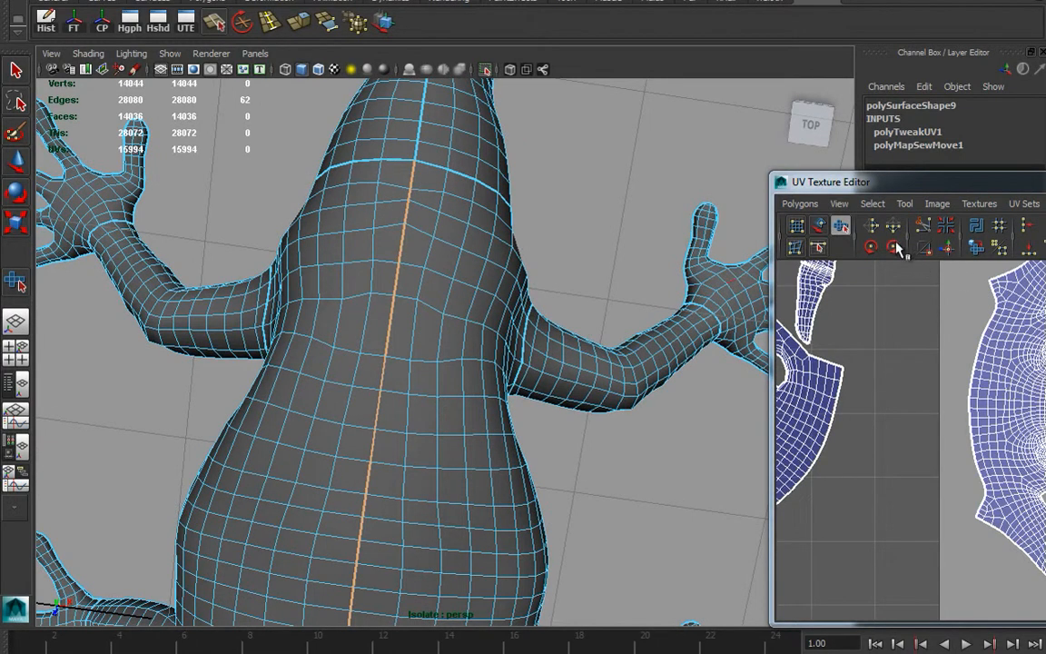
click(946, 246)
Step: Unfold the sewn torso shell with the Smooth UV tool and move it clear of the other shells
scroll(970, 490, down, 5)
right_drag(969, 490, 1017, 470)
drag(1016, 470, 1044, 514)
ctrl+right_drag(1044, 505, 1015, 423)
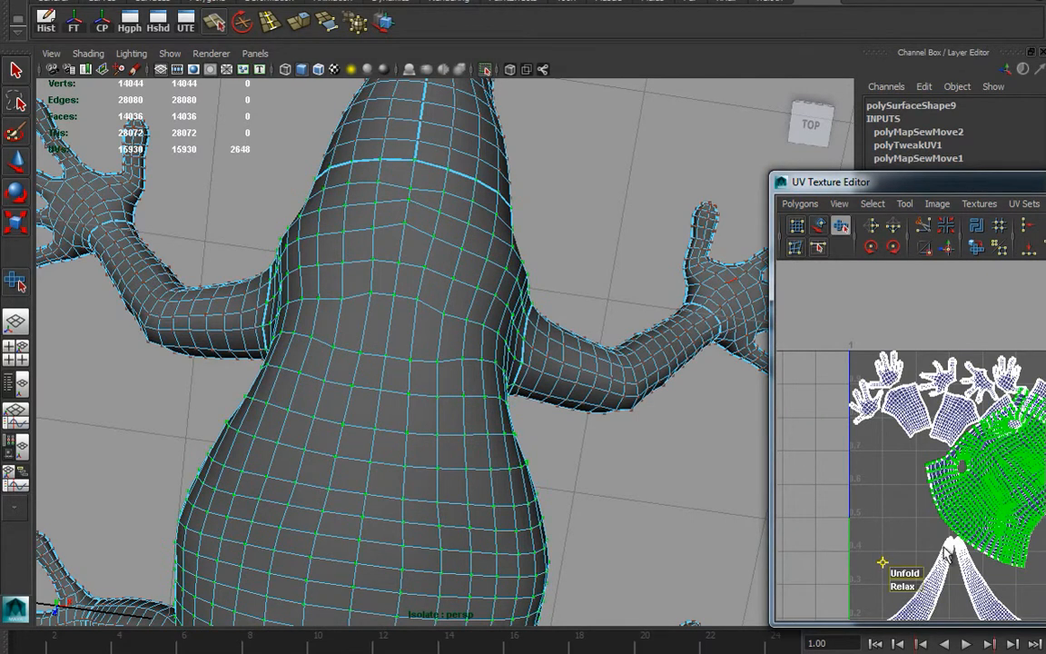
click(902, 574)
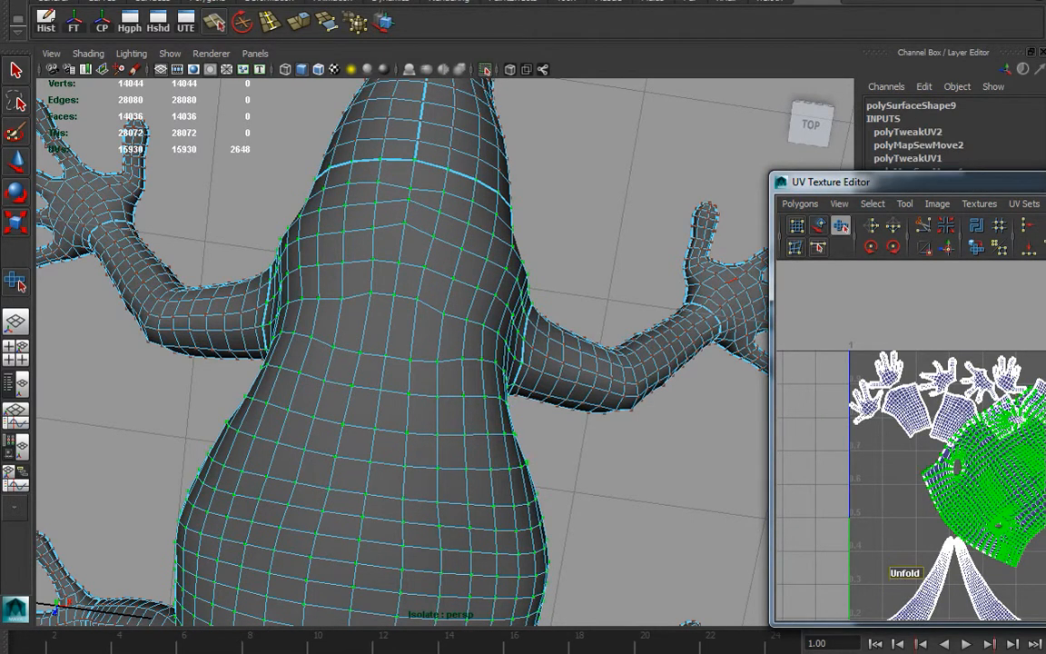
key(w)
drag(1021, 479, 1045, 481)
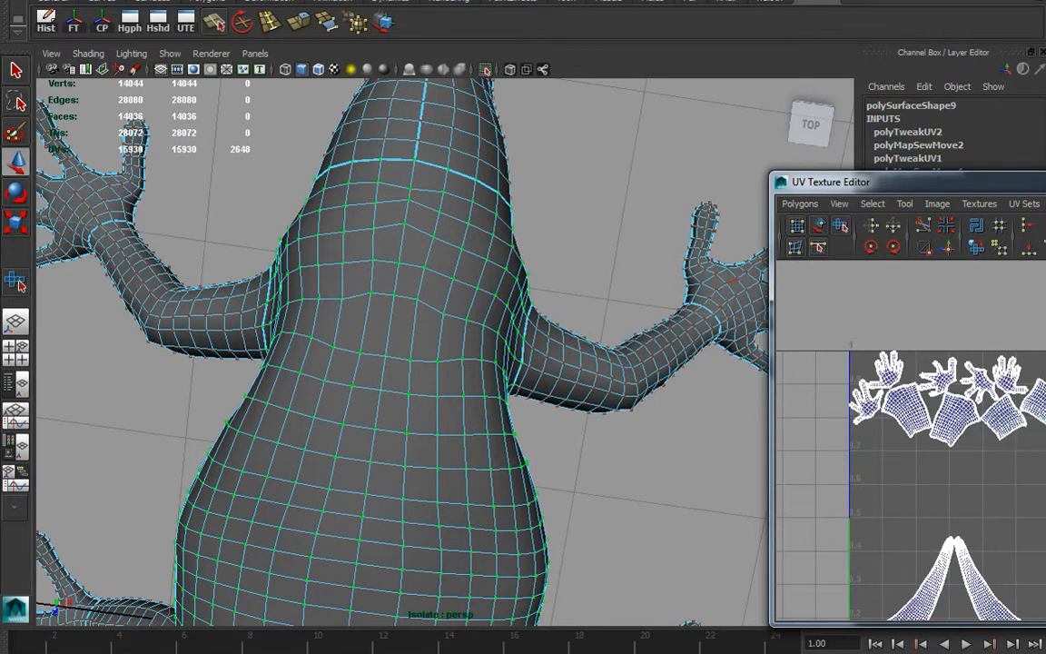
Step: Select the seam edges along the tail's upper centreline and move and sew the two tail halves' UVs
alt+drag(345, 317, 419, 372)
right_drag(419, 372, 389, 317)
click(389, 318)
alt+drag(404, 294, 484, 374)
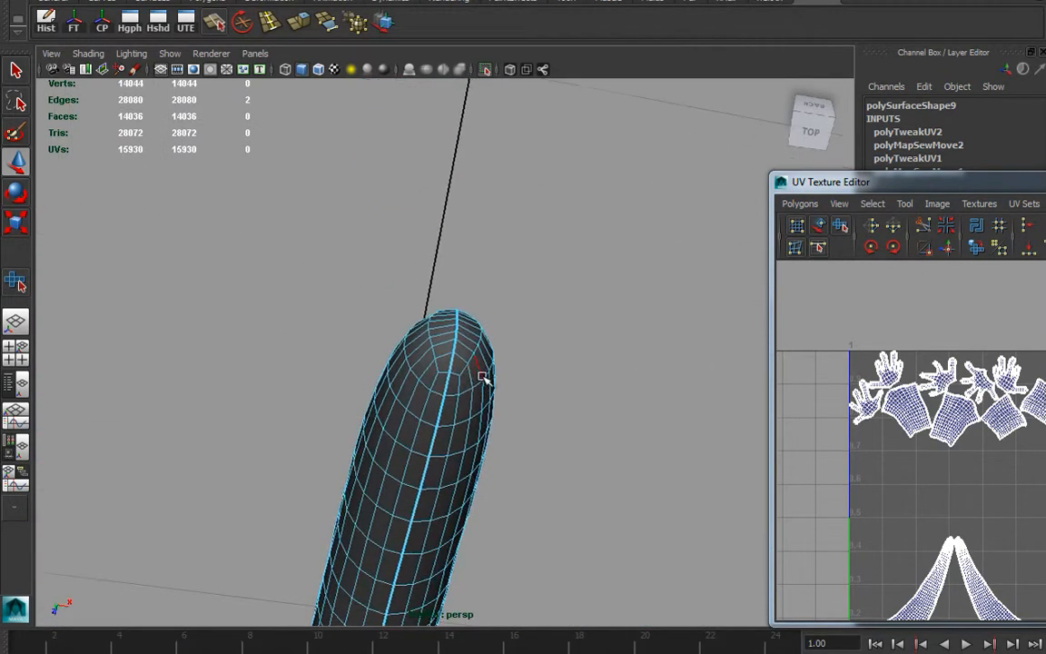
double_click(449, 382)
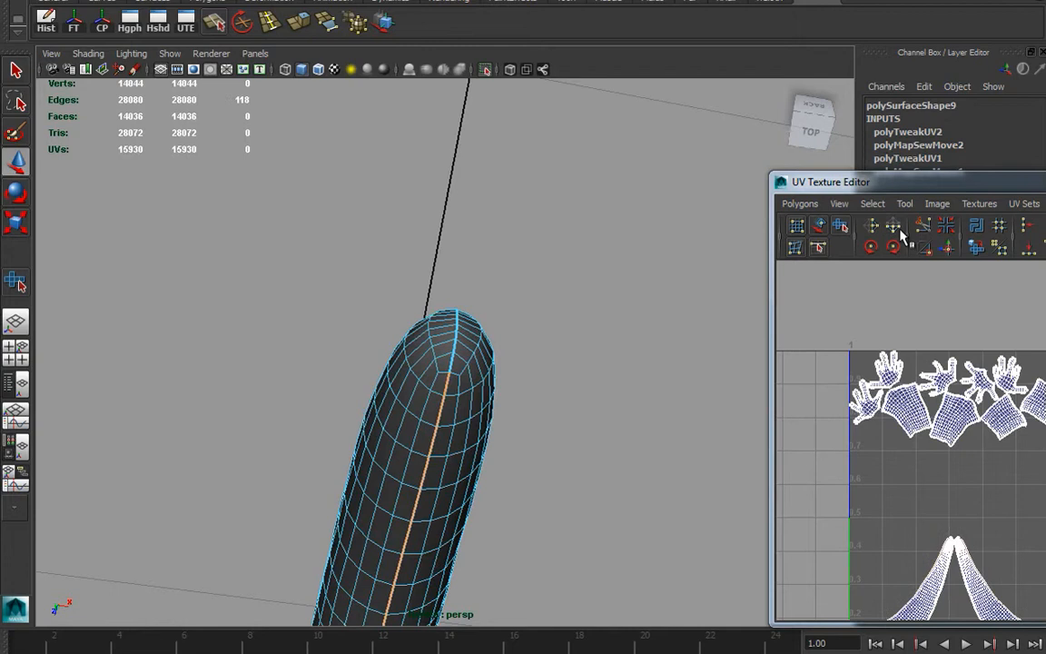
click(946, 248)
Step: Select the sewn tail shell's UVs and unfold them with the Smooth UV tool
scroll(972, 459, down, 4)
alt+middle_drag(958, 452, 894, 254)
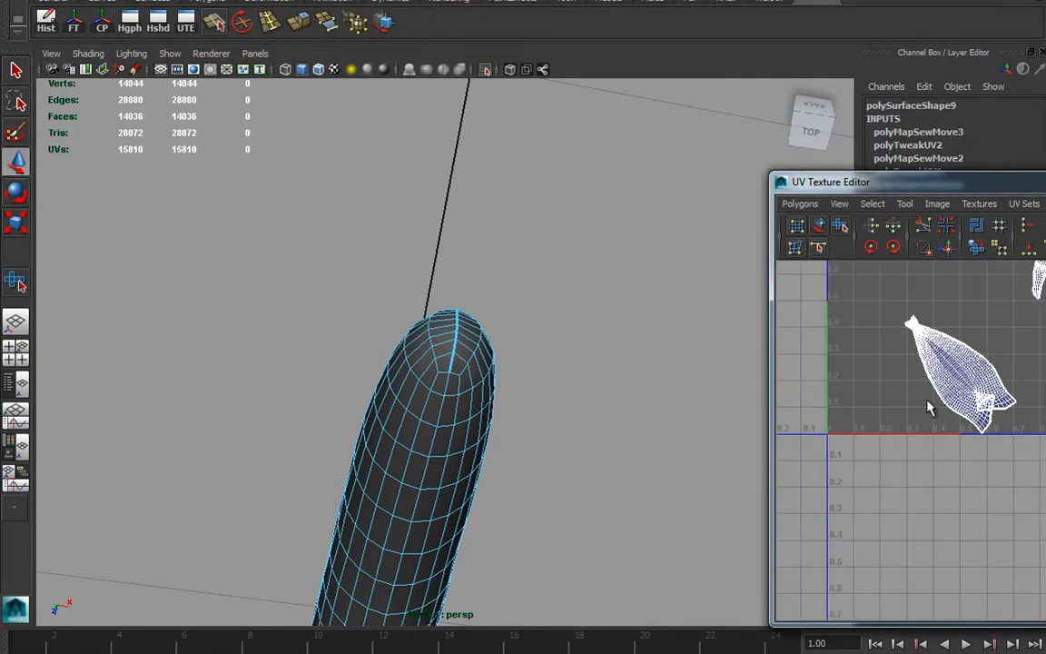
scroll(940, 397, up, 2)
right_drag(942, 400, 1004, 393)
drag(854, 278, 853, 278)
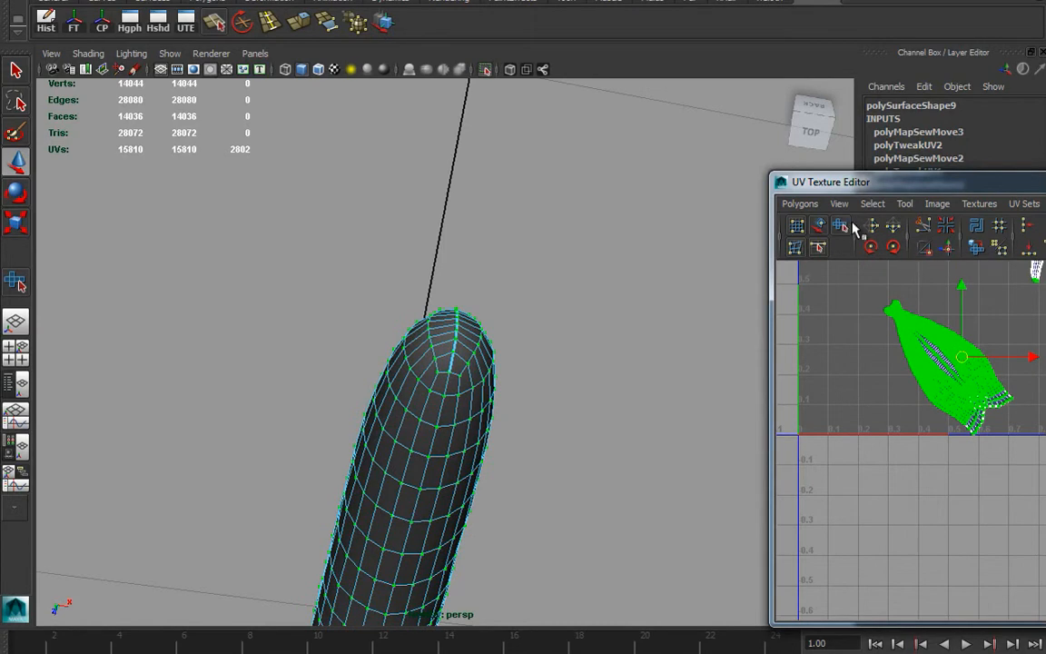
click(842, 227)
drag(865, 442, 1006, 433)
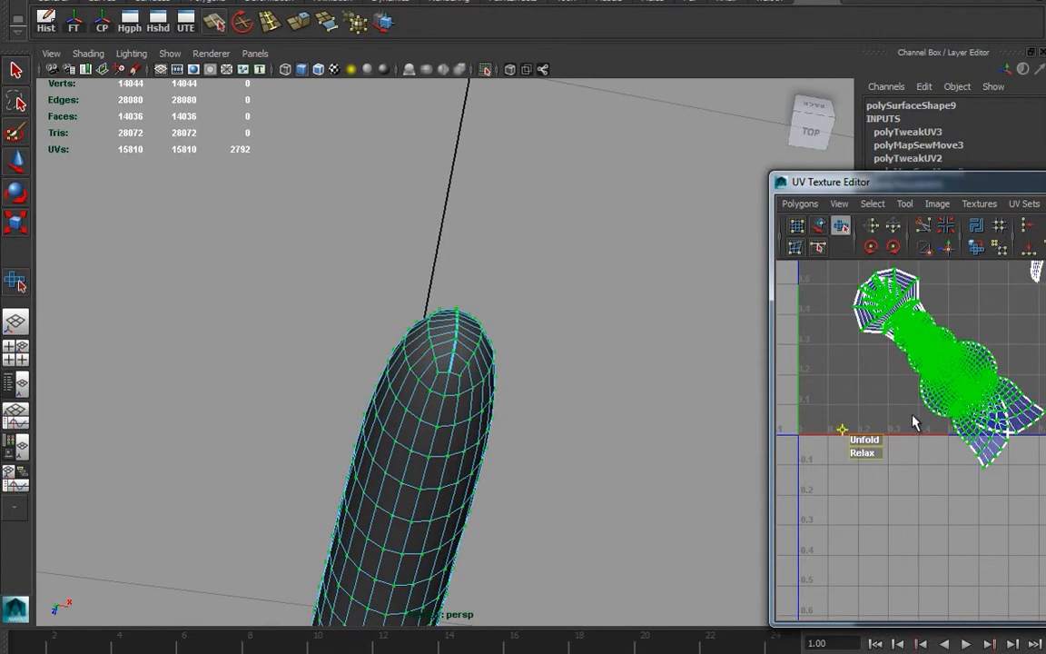
Step: Undo the tail shell's Smooth UV changes and unfold its UVs with the Unfold command instead
key(ctrl+z)
drag(951, 444, 1044, 437)
key(ctrl+z)
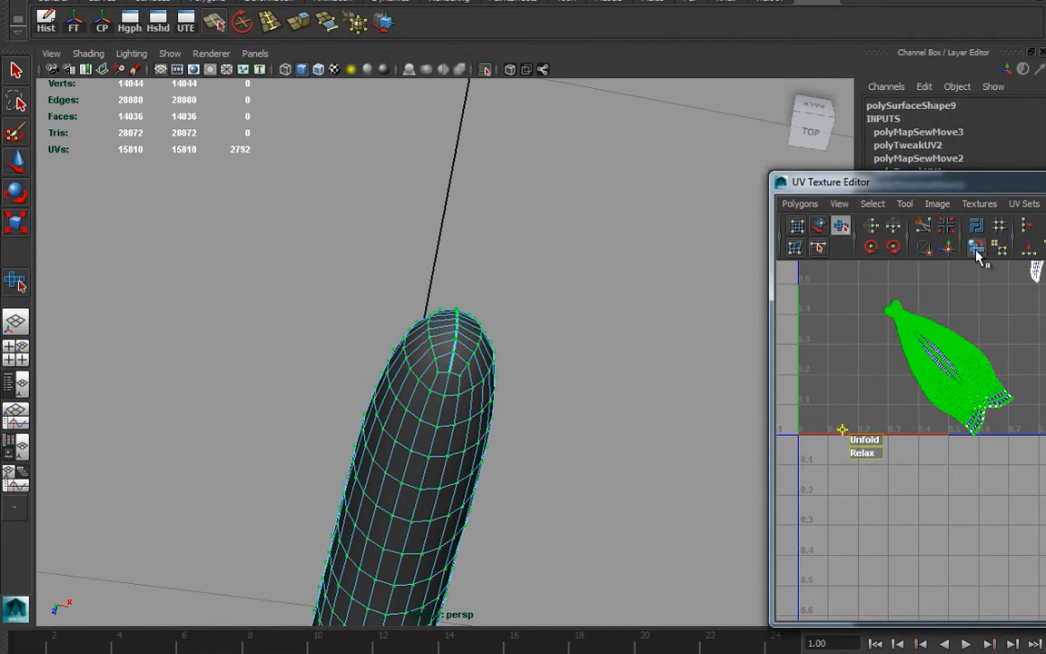
key(shift+z)
scroll(829, 357, up, 5)
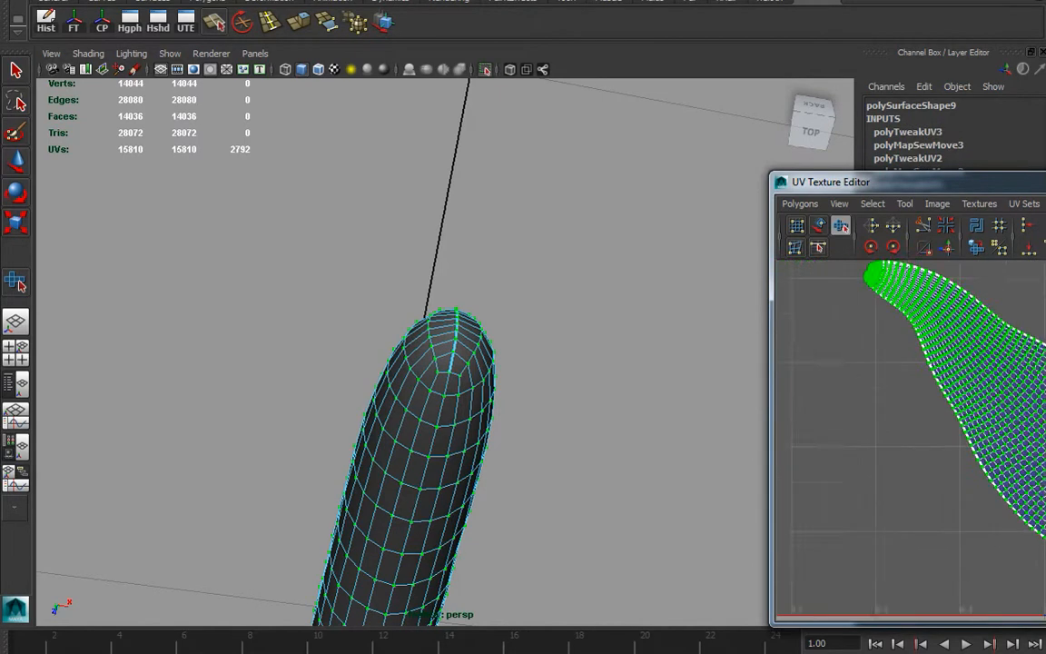
scroll(989, 427, down, 4)
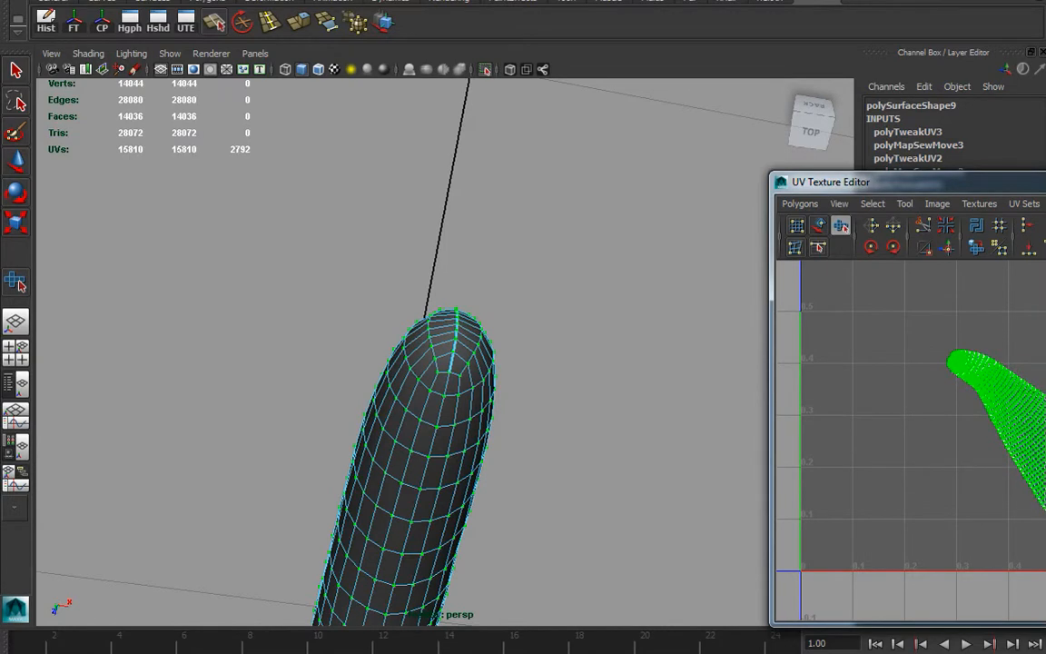
click(1017, 314)
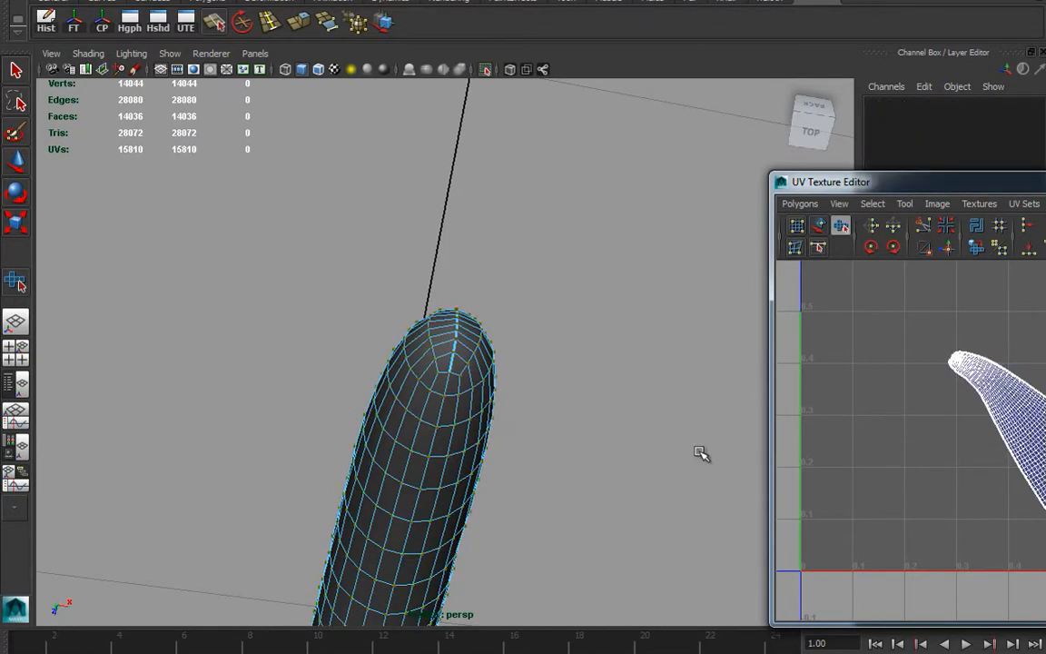
Step: Return the gecko to object mode and lay out all its UV shells within the 0 to 1 texture space
scroll(959, 453, down, 5)
right_click(449, 391)
right_drag(474, 397, 495, 363)
alt+drag(458, 456, 520, 430)
alt+right_drag(520, 430, 458, 499)
alt+drag(459, 506, 553, 422)
alt+right_drag(553, 422, 436, 434)
alt+drag(436, 434, 381, 439)
alt+middle_drag(381, 439, 582, 443)
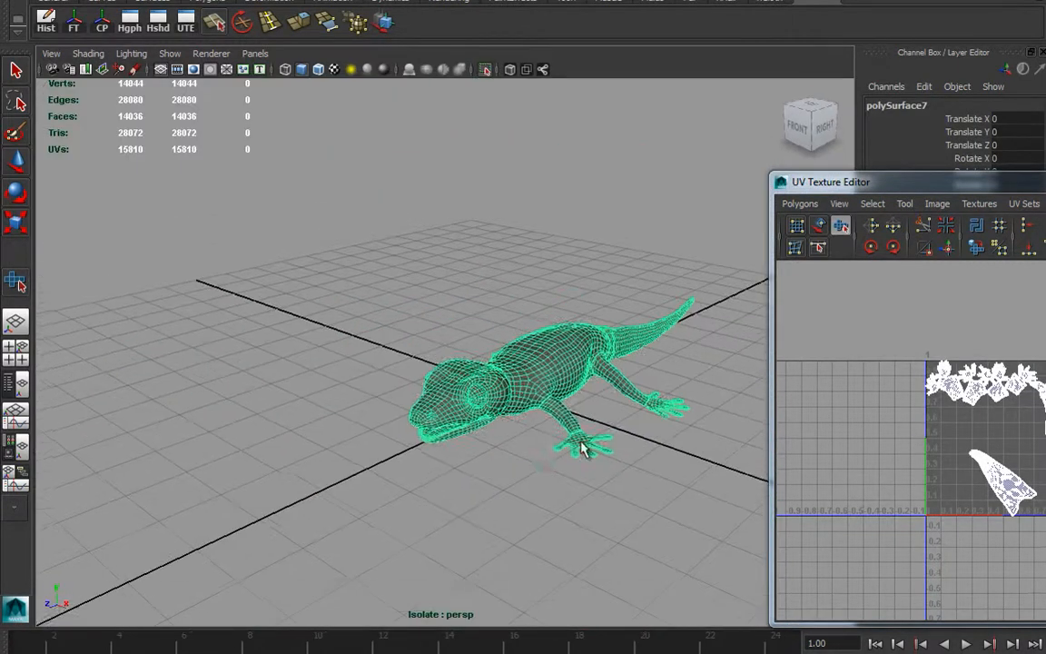
alt+right_drag(582, 443, 698, 467)
alt+middle_drag(698, 466, 511, 424)
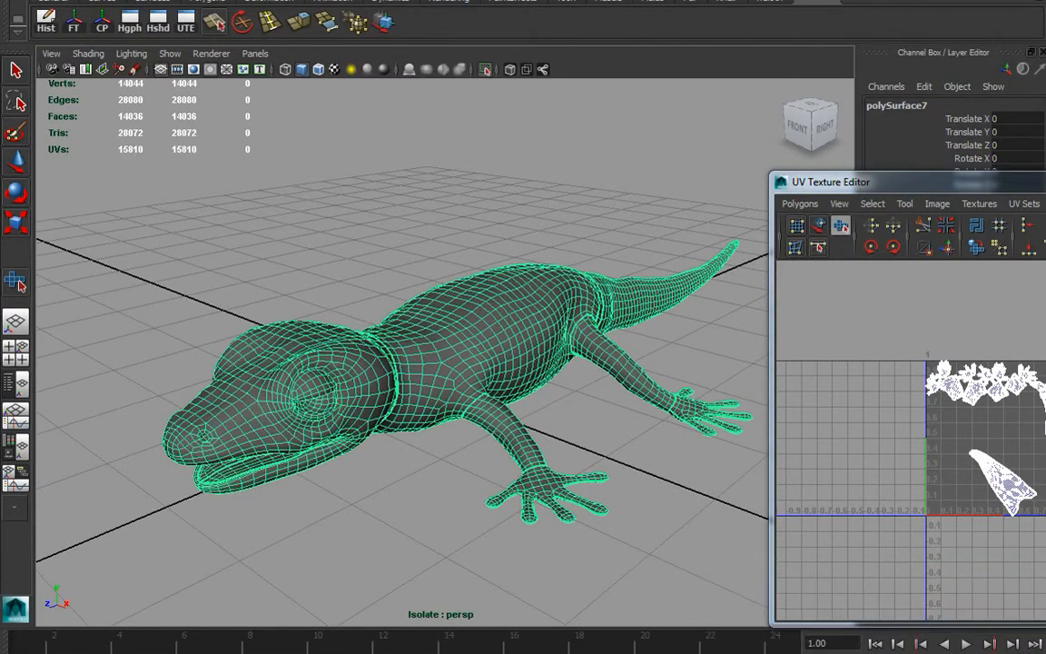
click(978, 225)
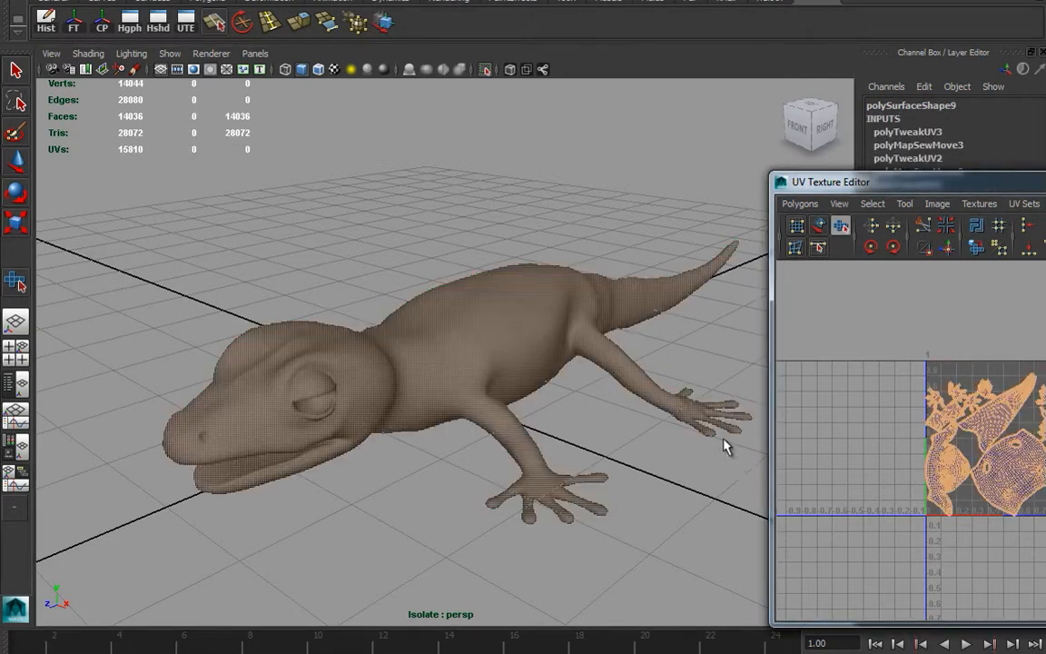
scroll(396, 427, up, 4)
click(981, 231)
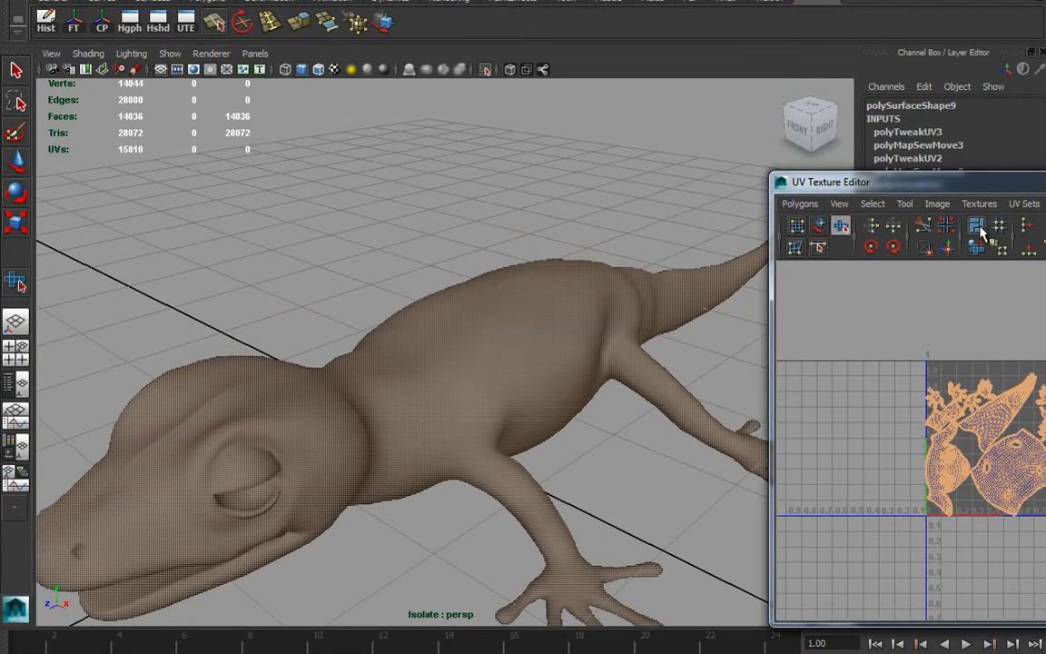
alt+drag(549, 363, 513, 366)
mouse_move(513, 372)
right_down()
mouse_move(550, 359)
mouse_move(533, 372)
right_up()
Step: Select all the gecko's faces and filter them with selection constraints set to Current and Next and order Nsided
alt+drag(470, 401, 508, 349)
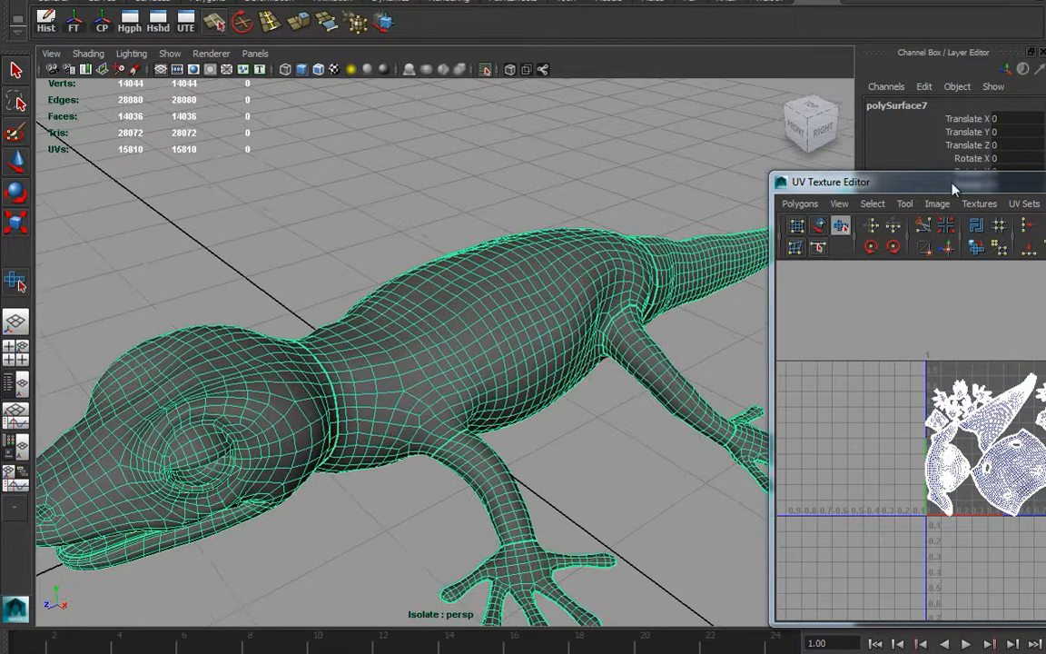
drag(856, 177, 786, 161)
alt+drag(599, 422, 196, 281)
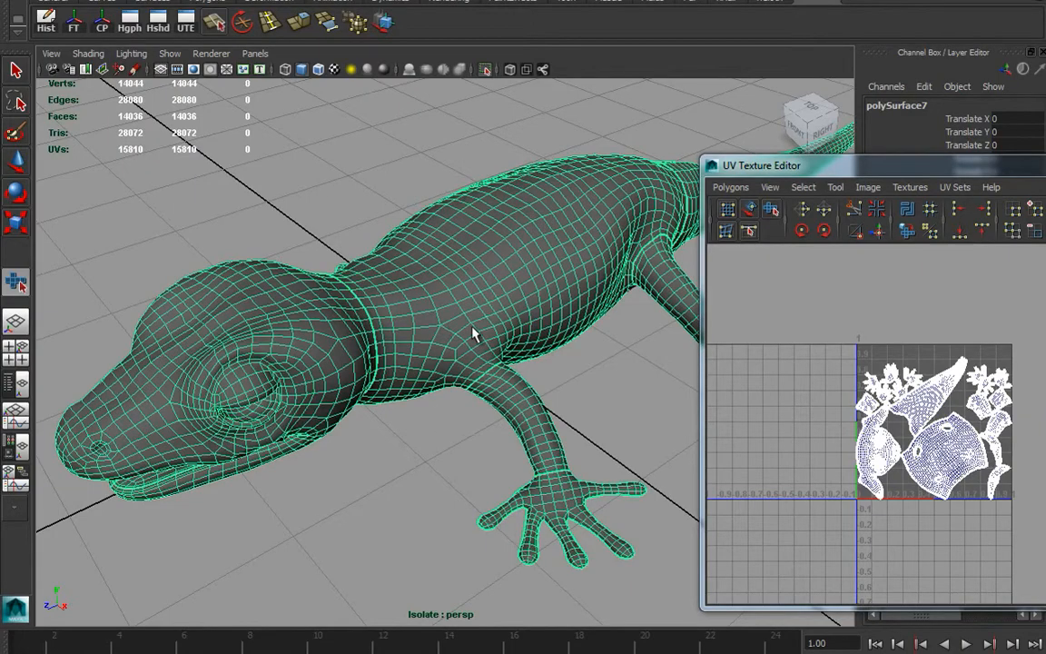
alt+drag(486, 386, 445, 363)
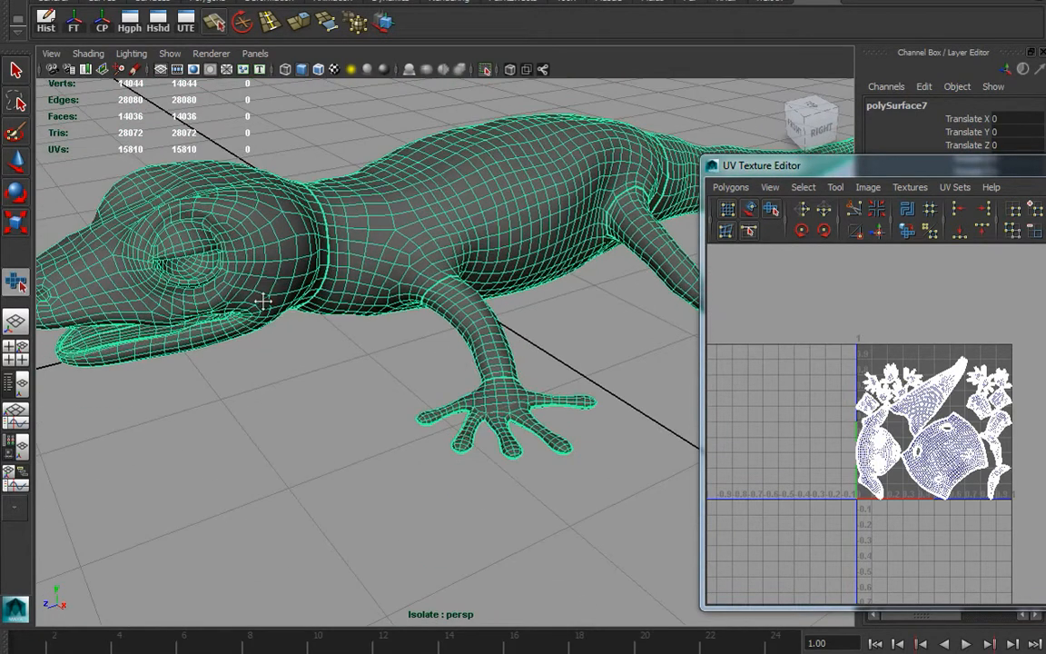
alt+drag(241, 291, 290, 327)
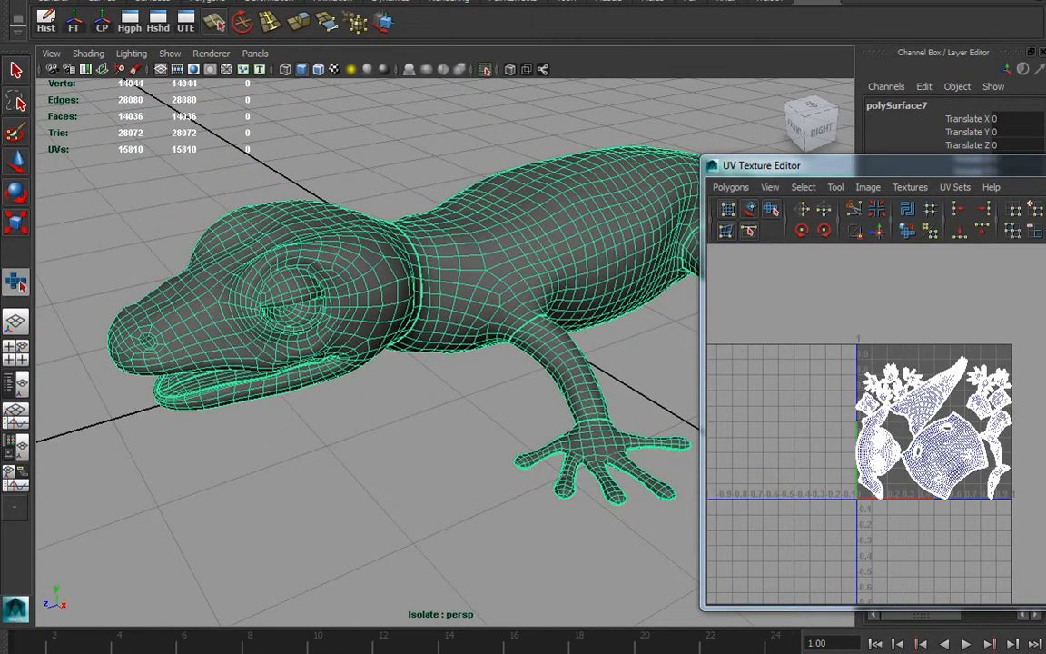
click(270, 1)
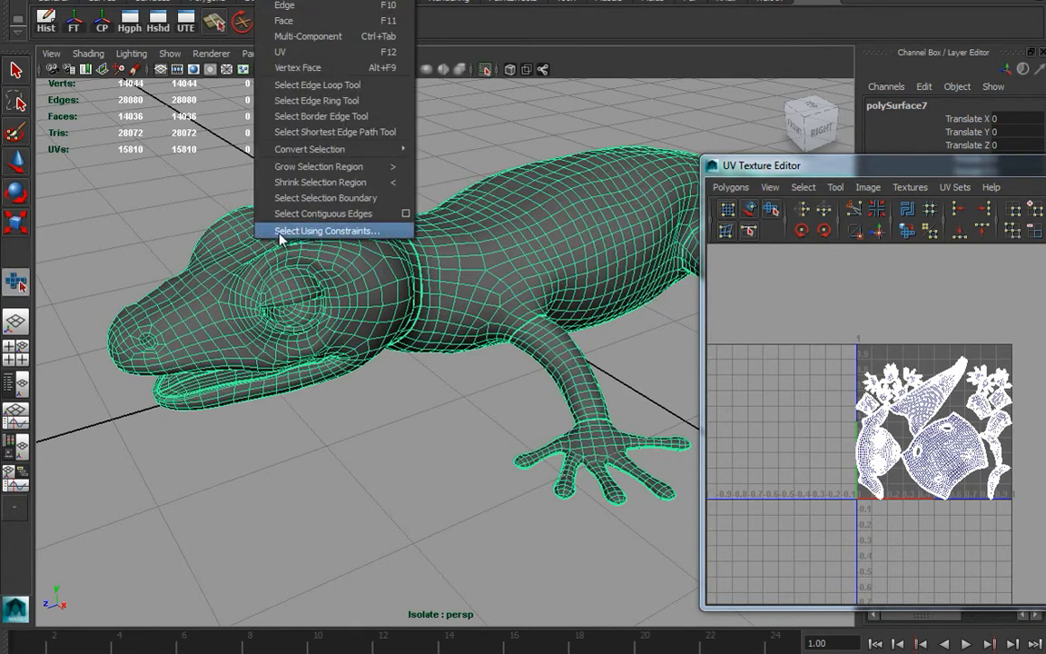
click(319, 232)
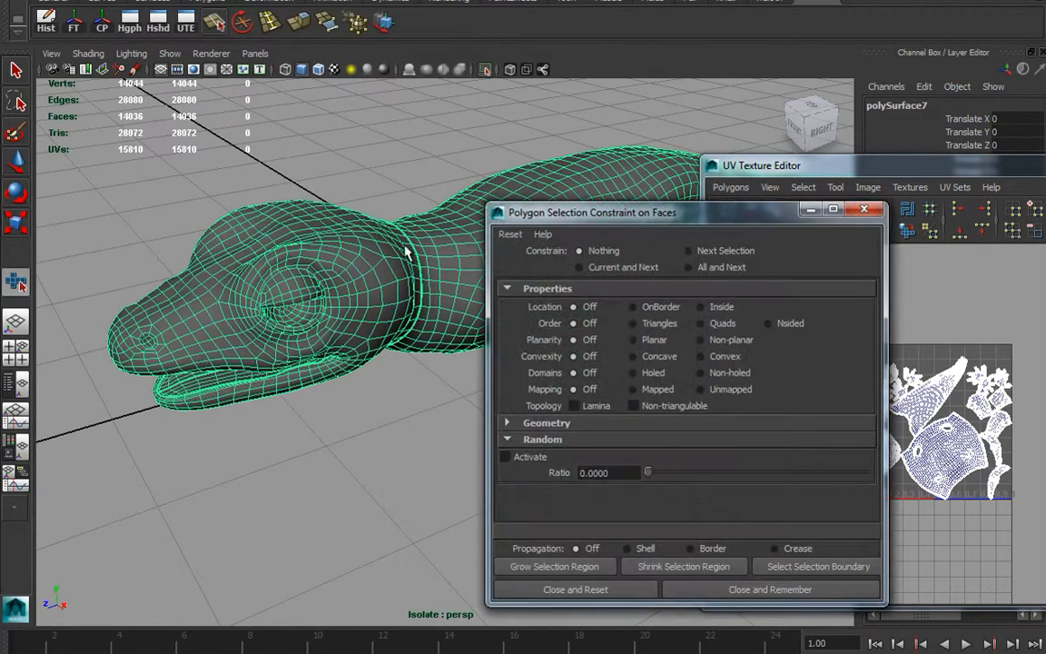
right_drag(360, 285, 355, 312)
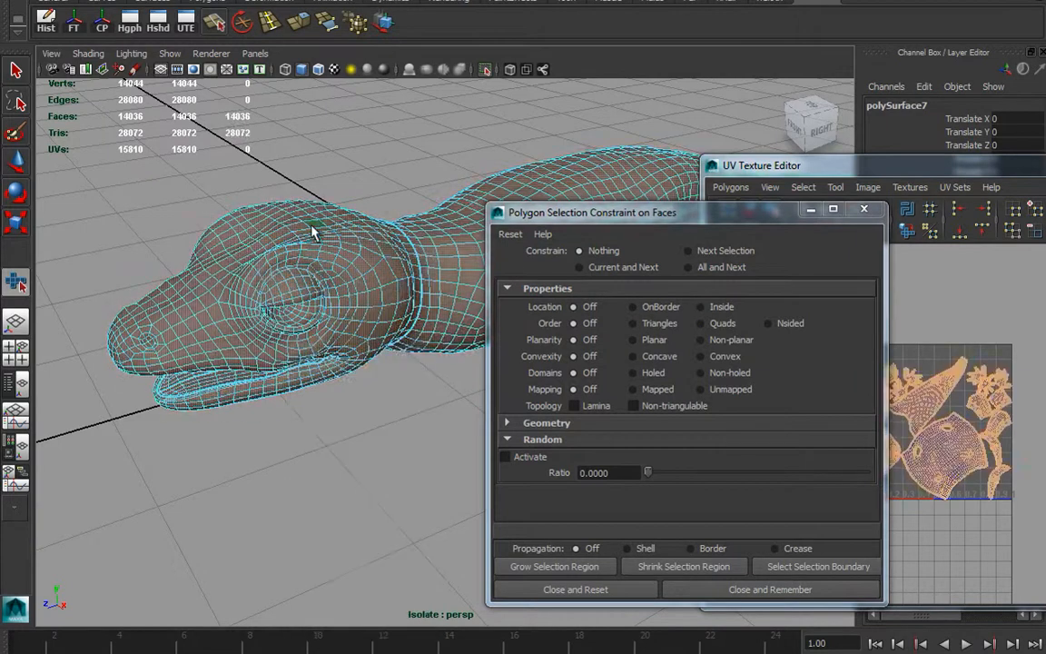
double_click(355, 281)
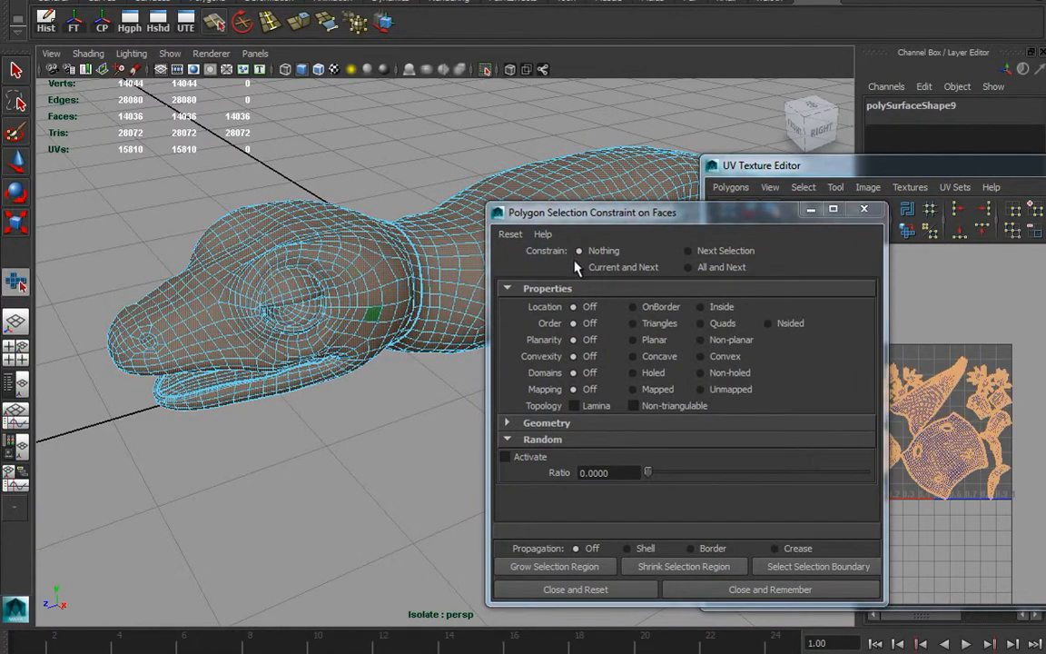
click(580, 267)
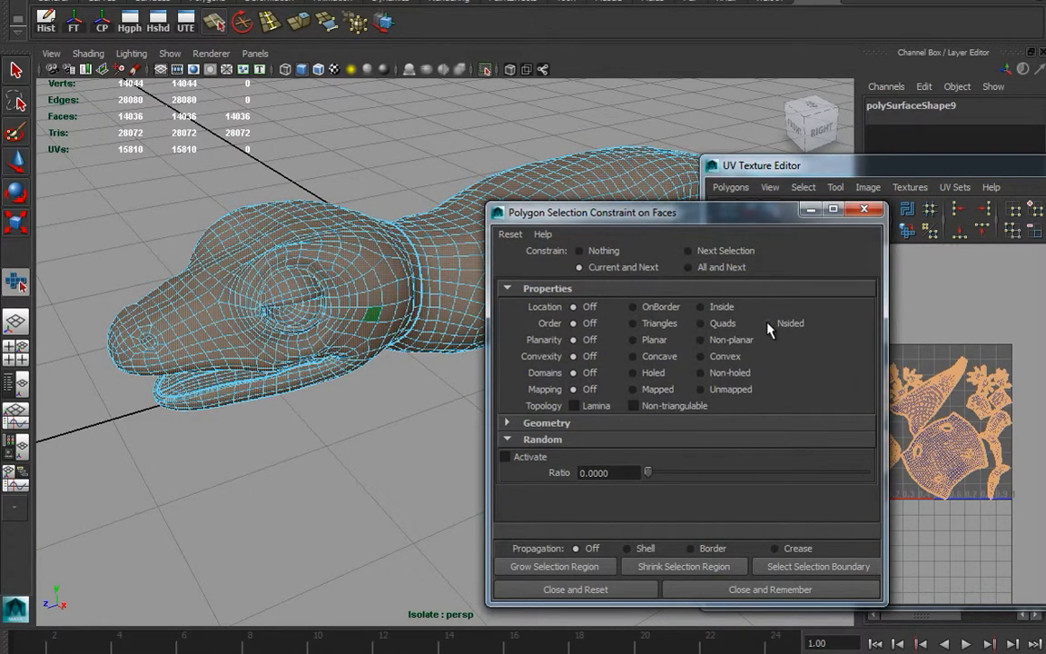
click(768, 324)
alt+drag(246, 273, 208, 241)
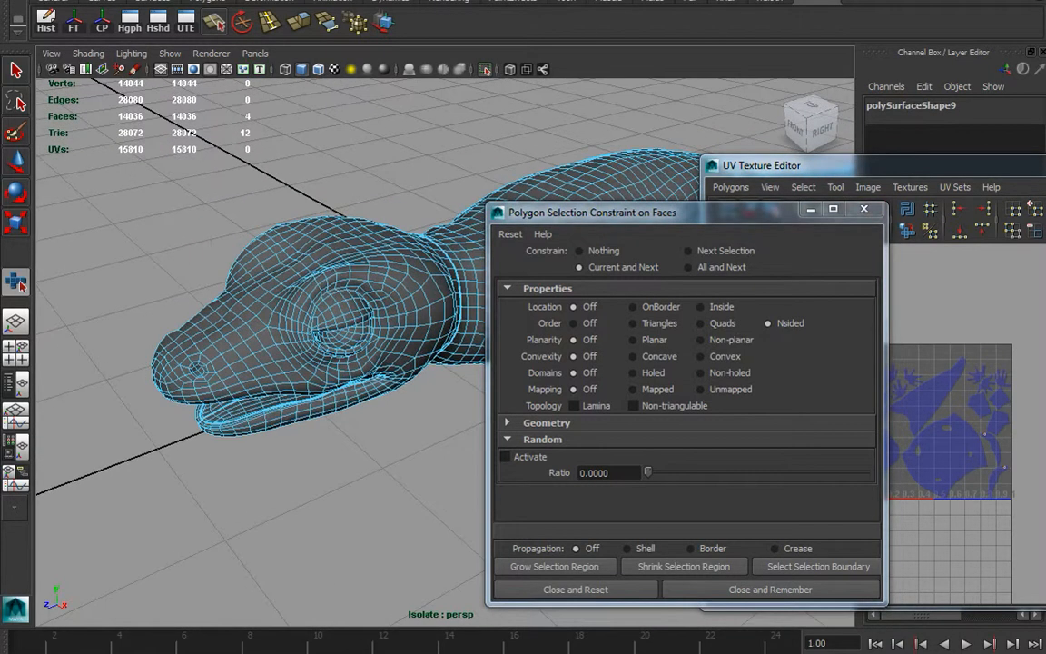
Step: Locate the selected n-sided faces on either side of the centre seam inside the gecko's mouth
click(16, 161)
alt+drag(279, 367, 272, 267)
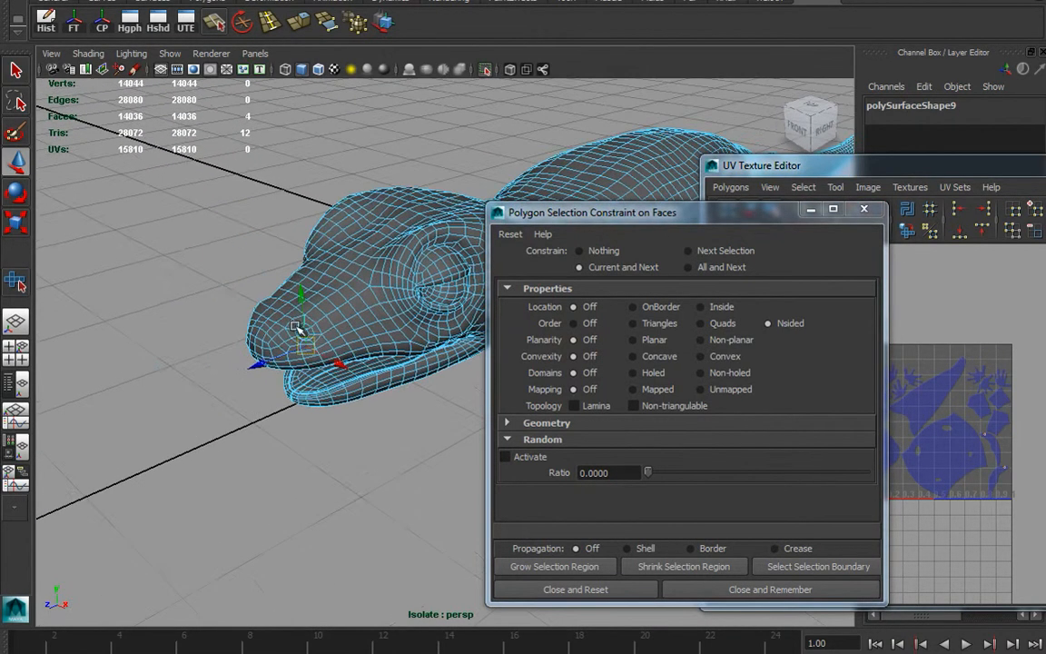
key(f)
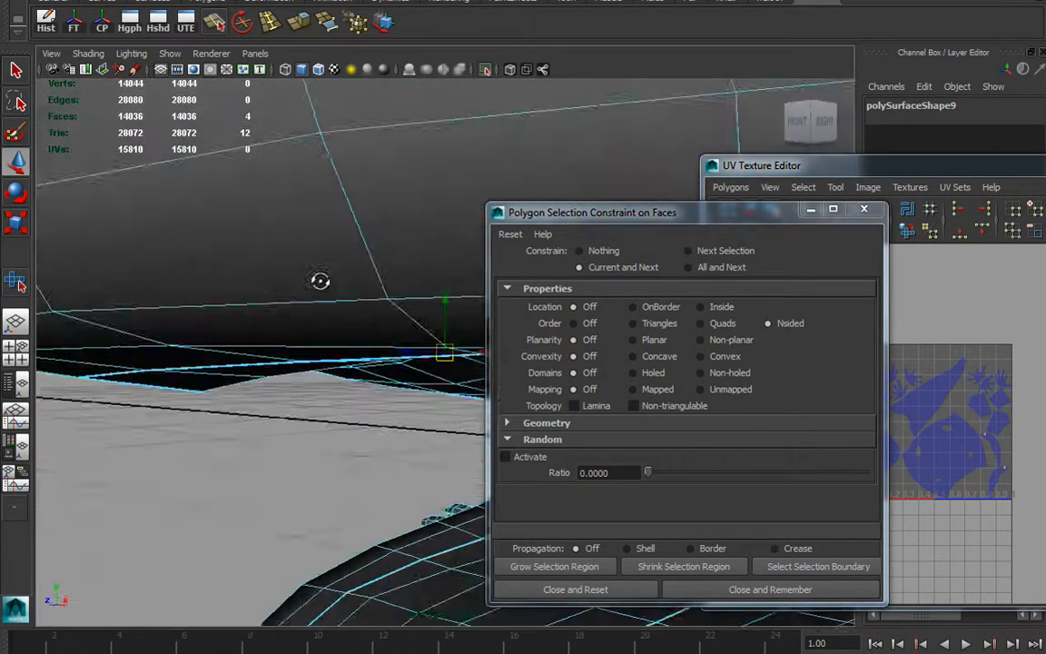
alt+drag(318, 235, 318, 297)
alt+middle_drag(317, 298, 308, 288)
alt+drag(309, 288, 336, 317)
alt+right_drag(336, 318, 379, 343)
alt+drag(380, 343, 402, 340)
drag(678, 216, 749, 221)
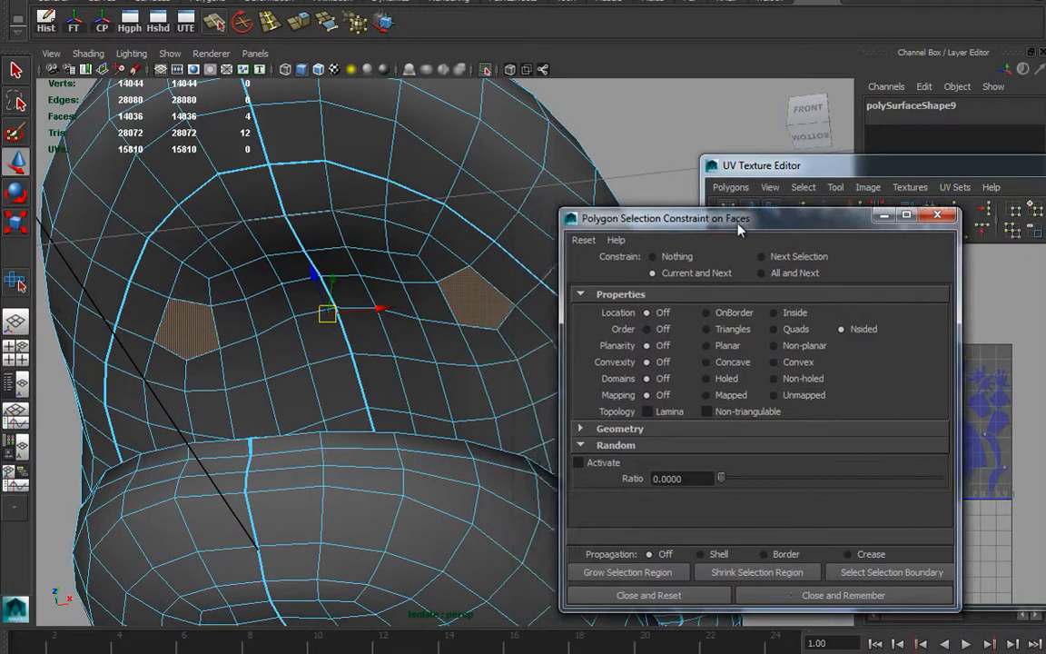
alt+drag(298, 329, 331, 322)
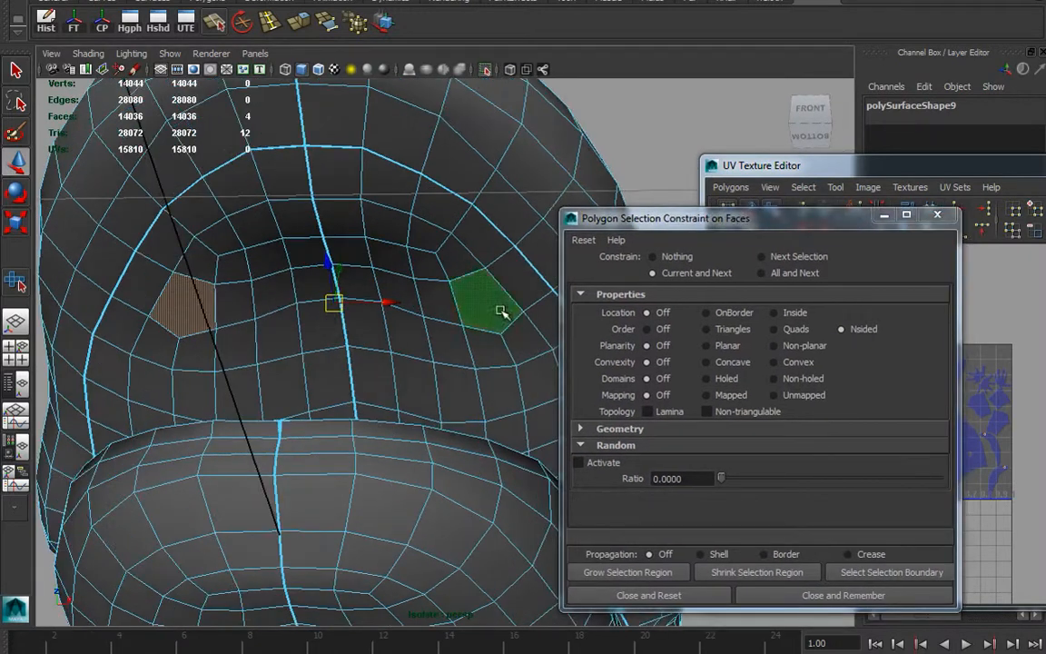
Step: Insert an edge loop between the two n-sided faces inside the mouth and split each face with the interactive split tool
click(269, 21)
click(472, 282)
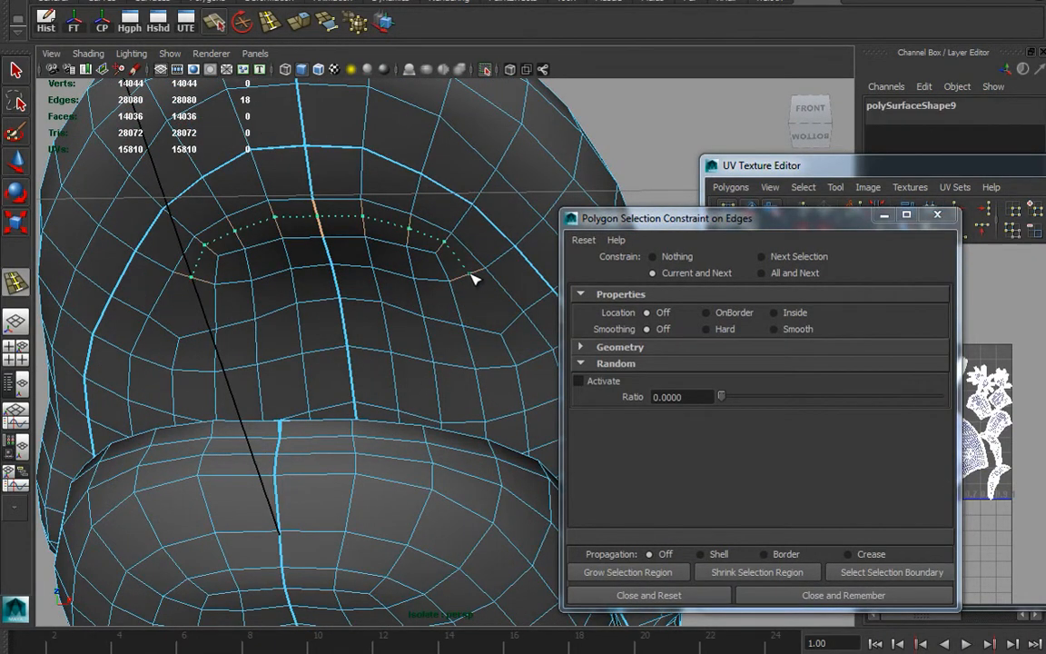
click(217, 26)
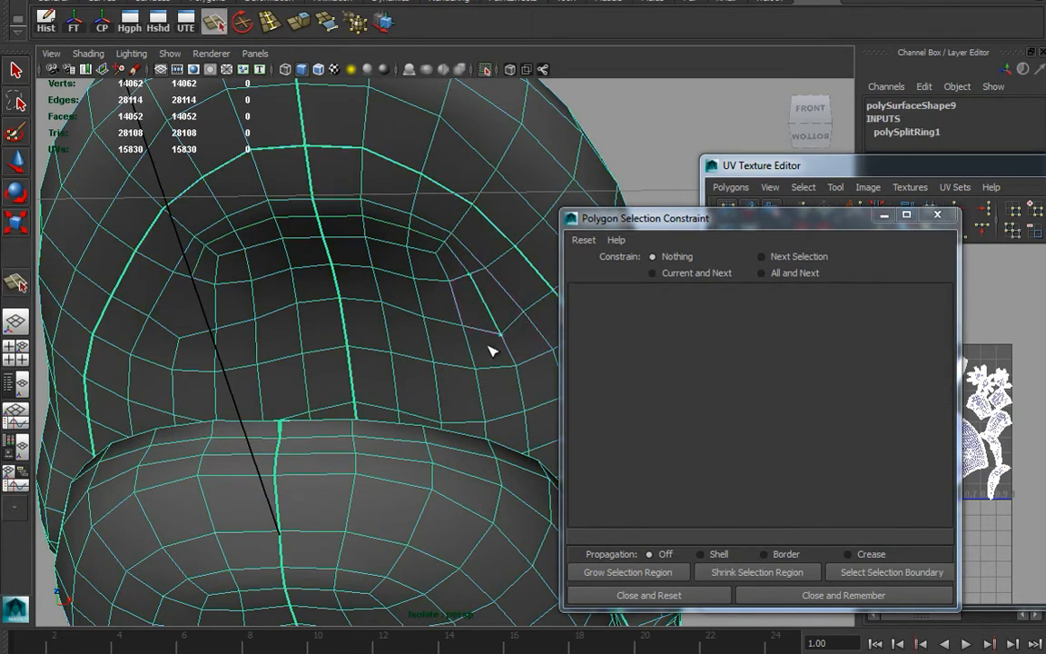
key(Return)
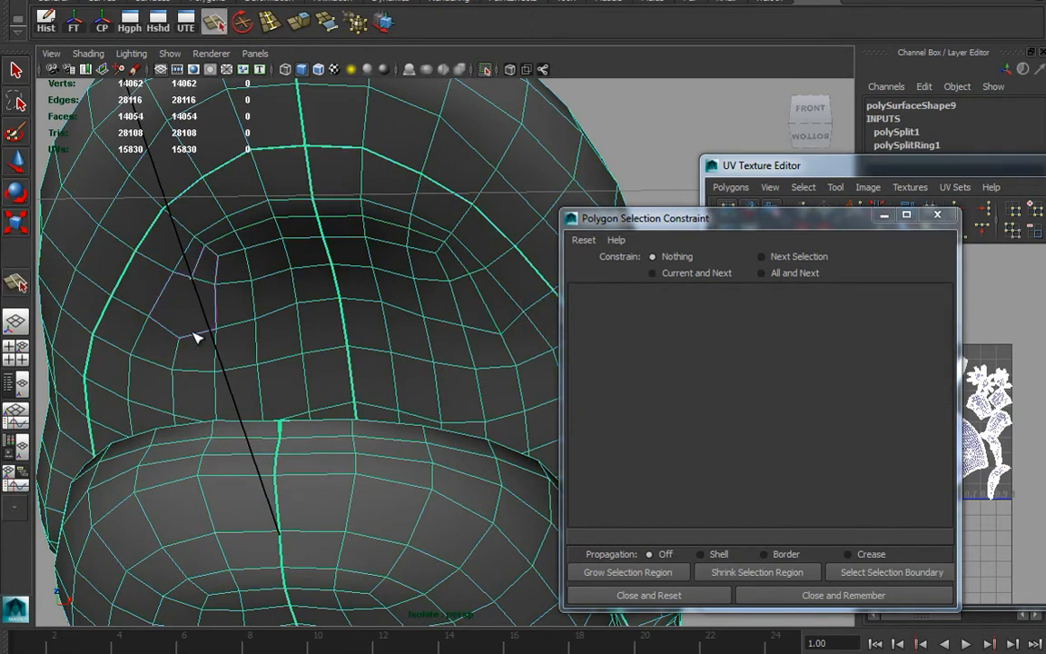
key(Return)
Step: Recheck all the gecko's faces for Nsided polygons with the Current and Next constraint and close the constraint options in object mode
right_drag(452, 324, 448, 350)
double_click(446, 349)
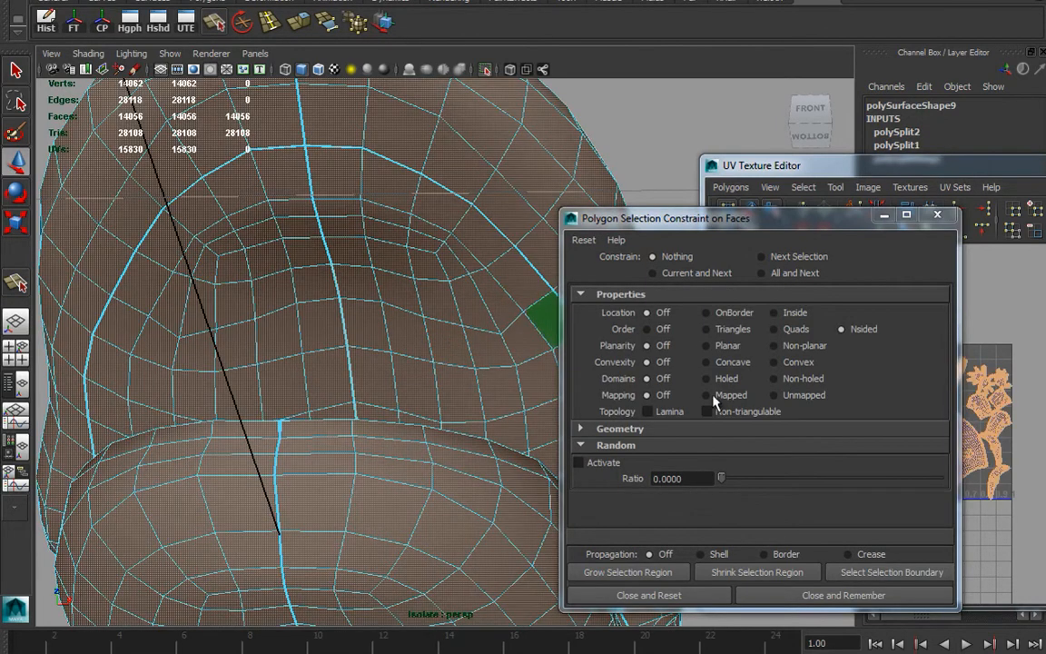
click(654, 275)
scroll(314, 319, down, 6)
alt+drag(339, 349, 272, 369)
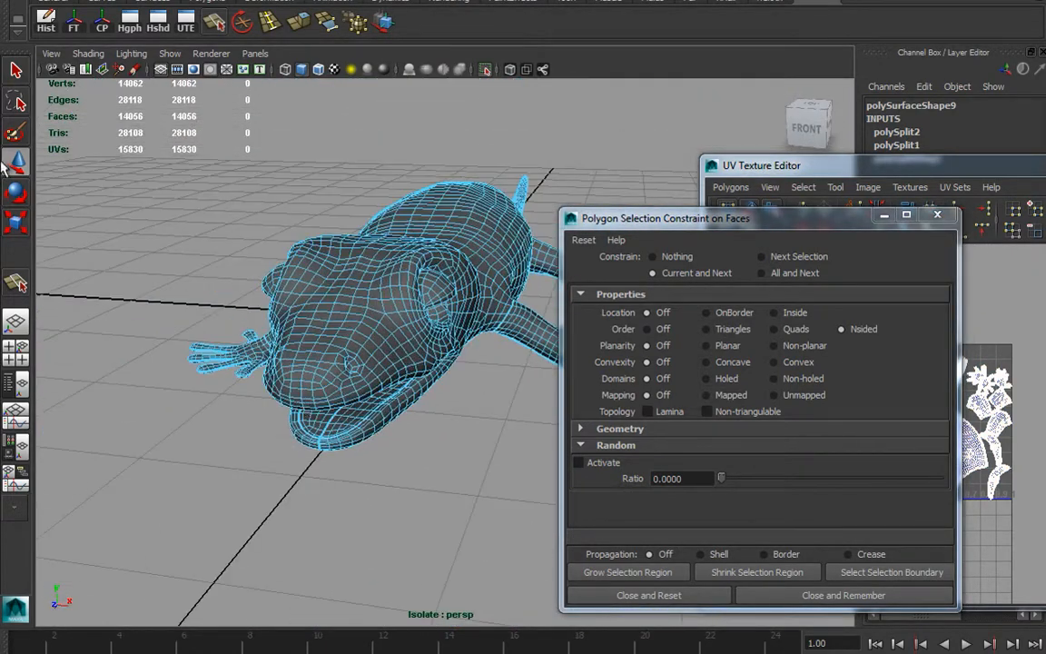
right_drag(393, 296, 445, 283)
alt+drag(467, 306, 252, 389)
click(937, 214)
Step: Export the selected gecko as an OBJ, replacing the existing gecko.obj in the project's scenes folder
click(11, 1)
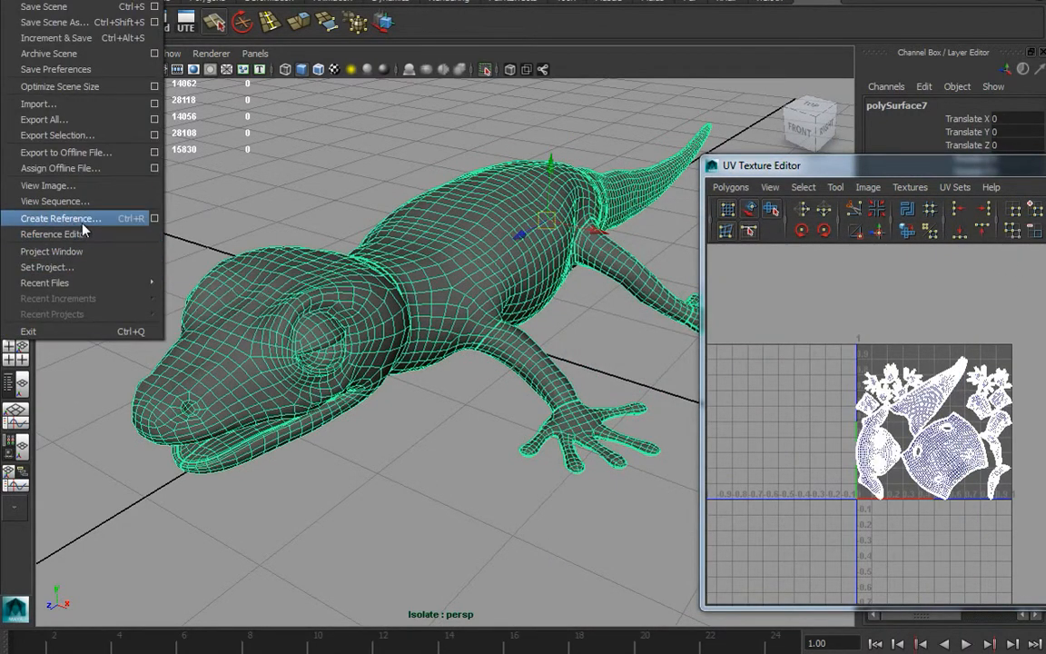
click(60, 138)
click(309, 160)
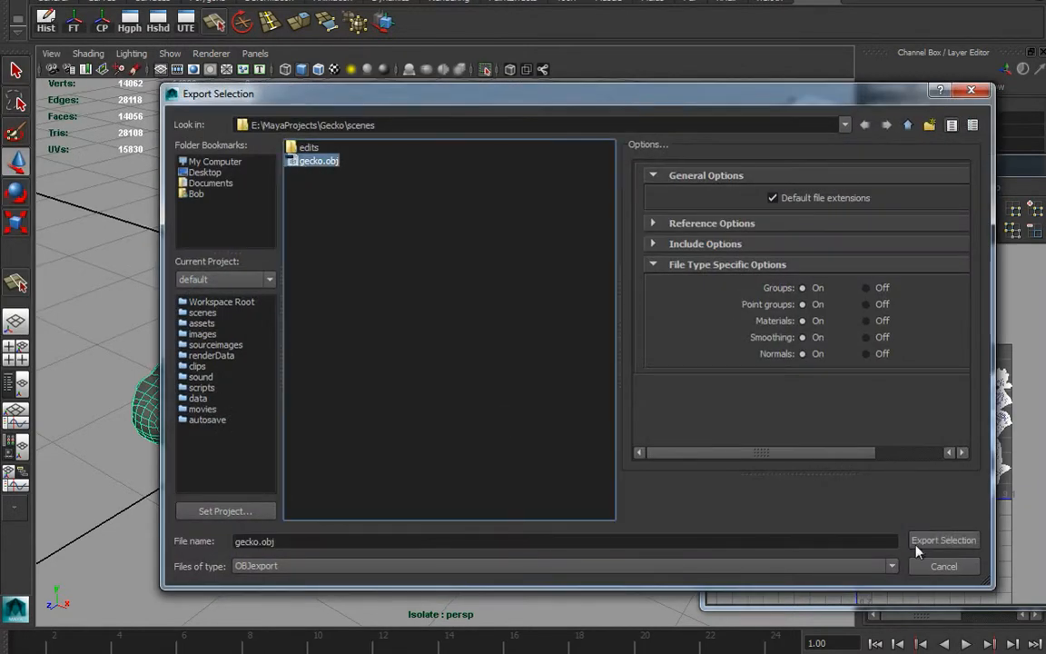
click(943, 540)
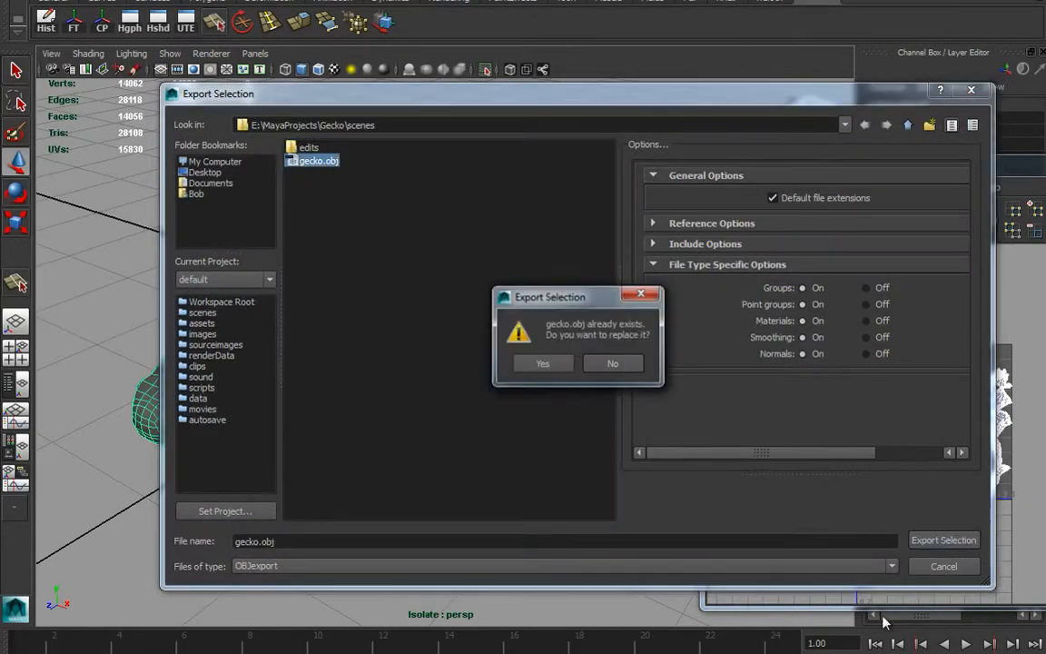
click(560, 365)
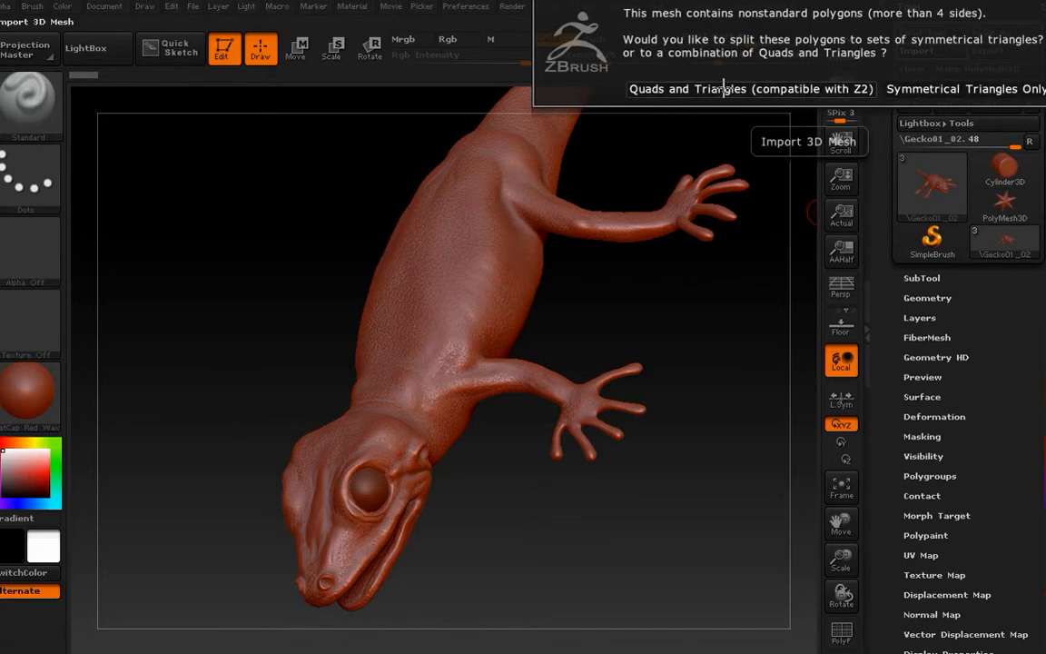
Step: In ZBrush, import gecko.obj into the sculpted gecko, splitting its many-sided polygons into quads and triangles, and repeat the import
click(695, 88)
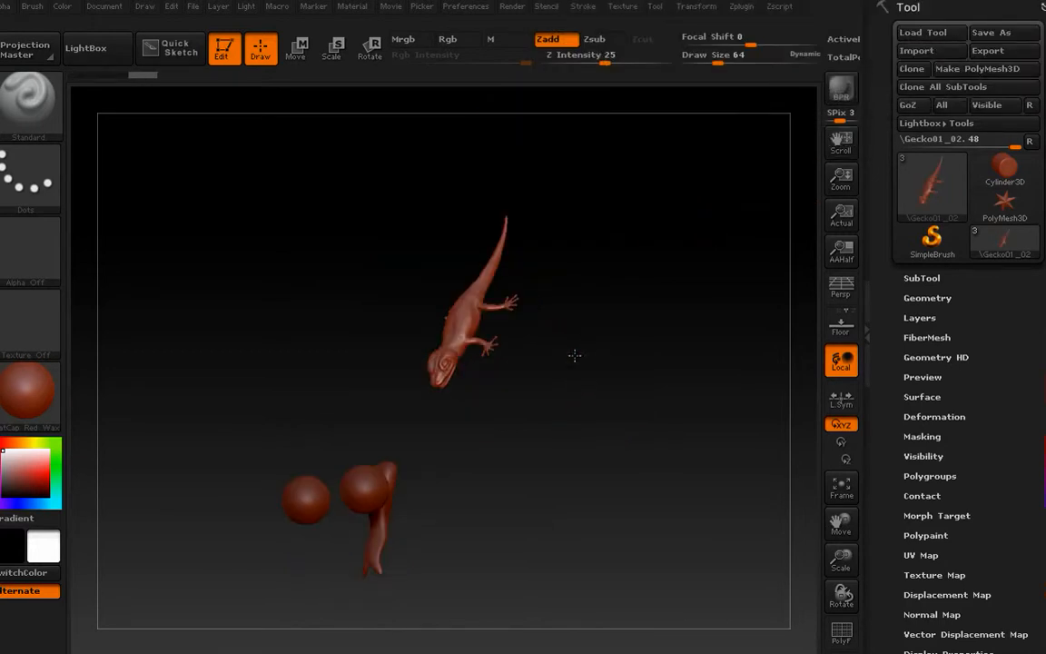
mouse_move(546, 378)
alt+right_down()
mouse_move(547, 394)
mouse_move(555, 388)
alt+right_up()
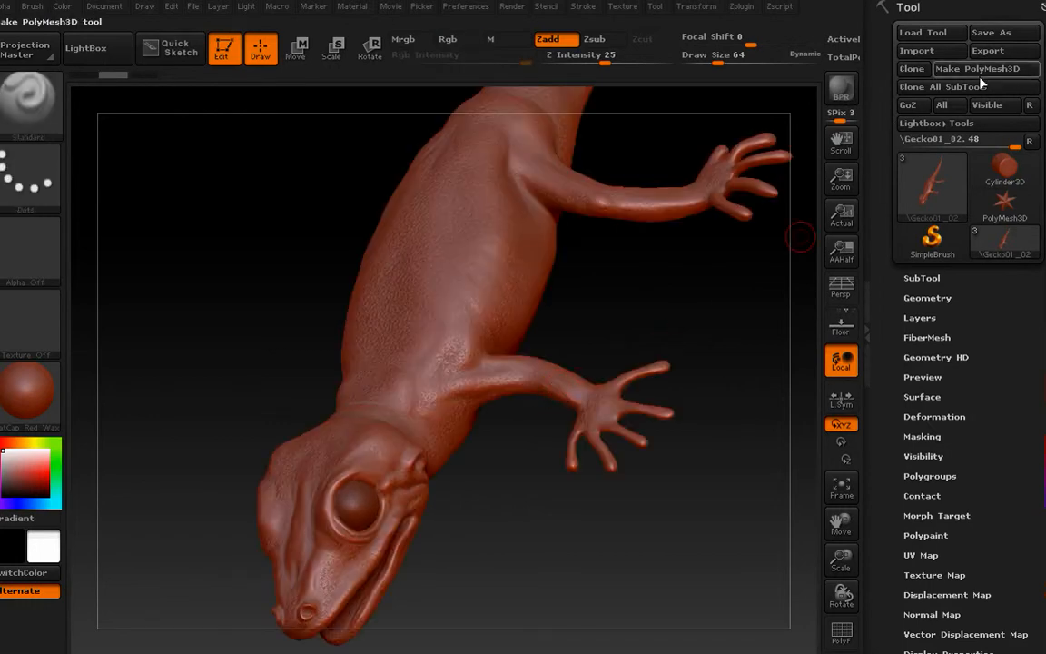
click(919, 56)
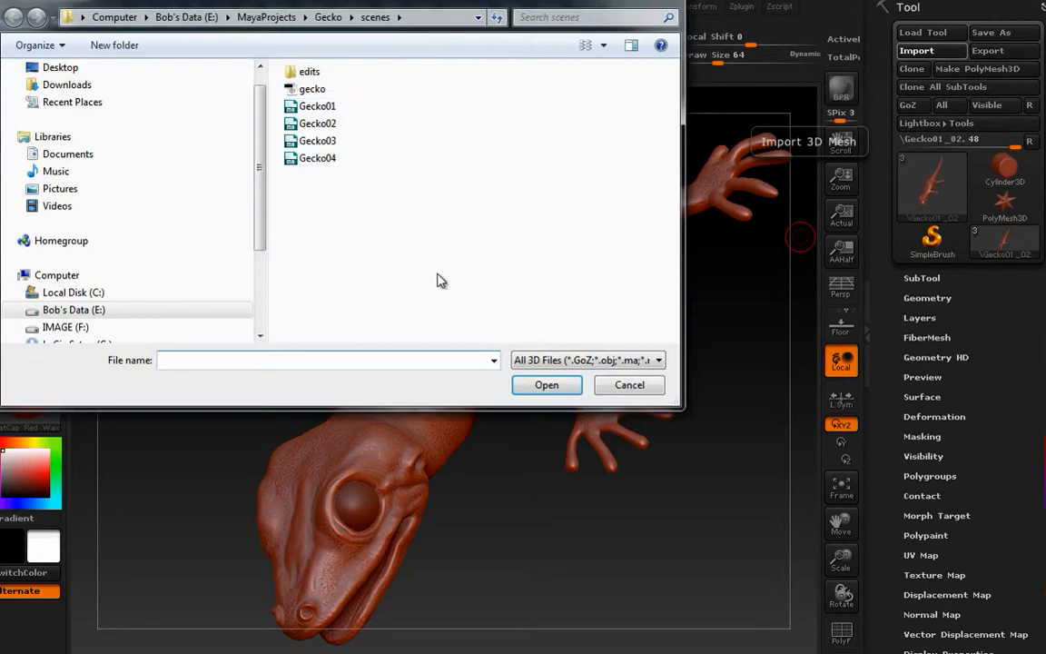
double_click(303, 93)
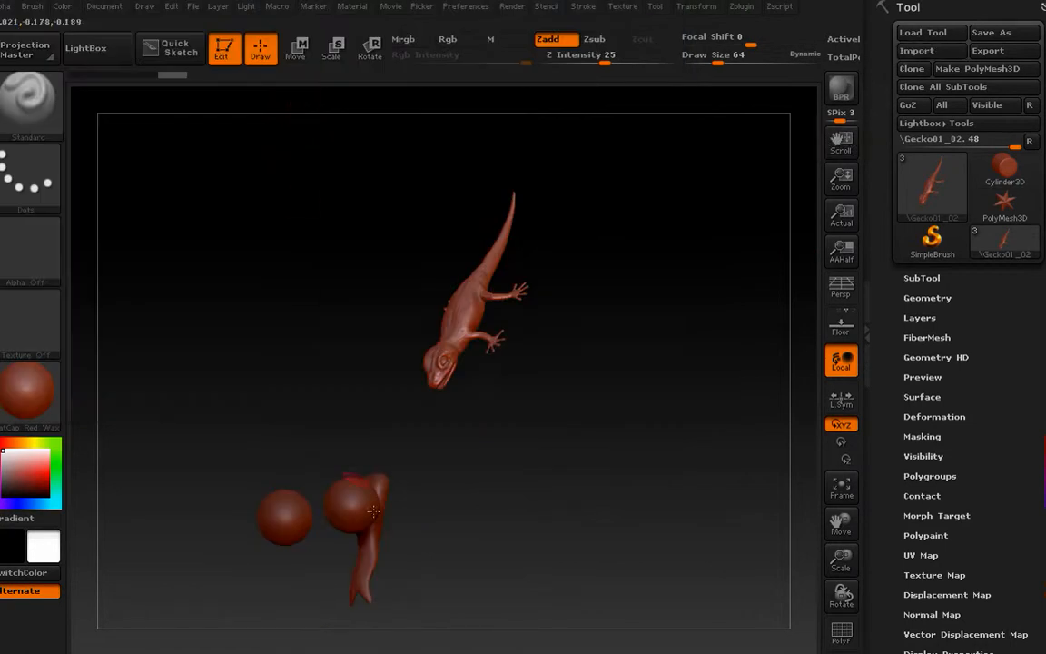
Step: Morph the gecko into its flat UV layout, viewed straight on, and turn on the polyframe wireframe display
drag(455, 493, 734, 423)
drag(624, 421, 674, 394)
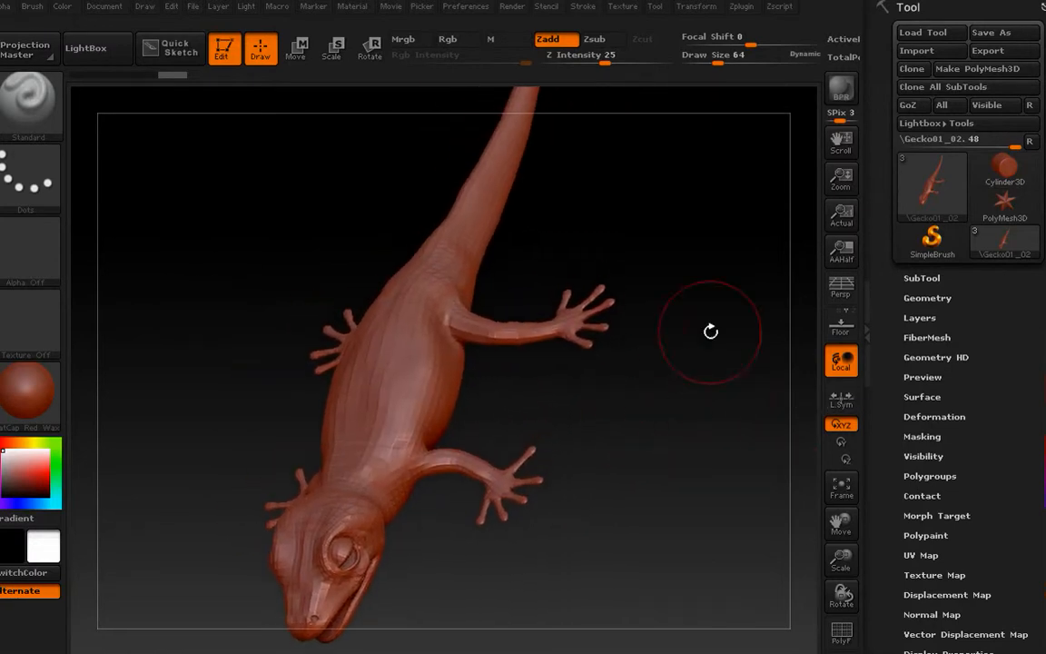
scroll(985, 490, down, 5)
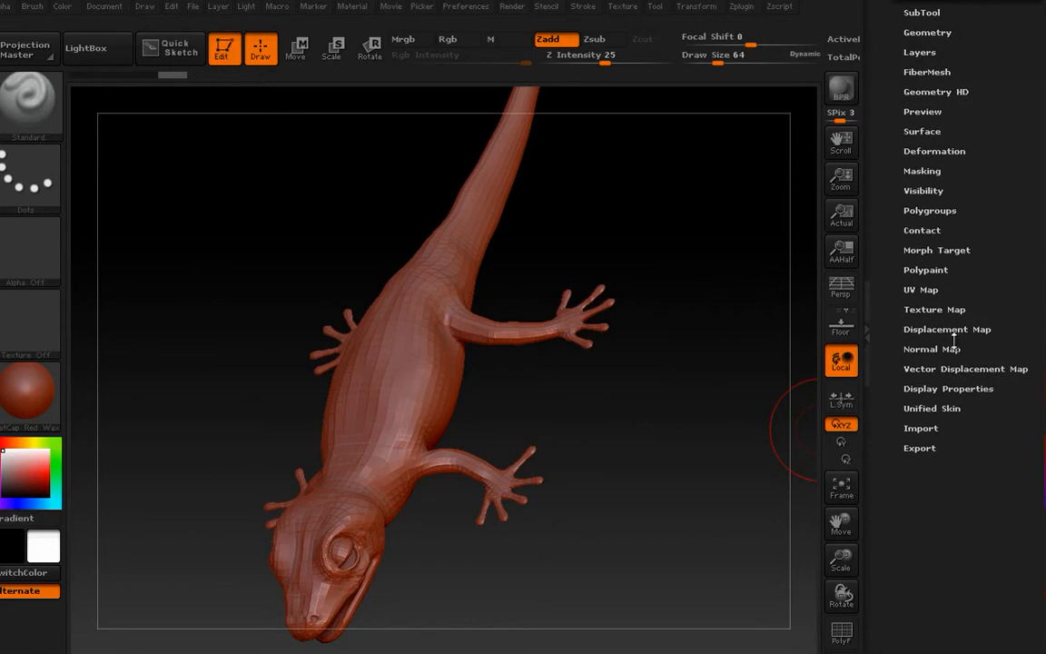
click(920, 290)
click(994, 307)
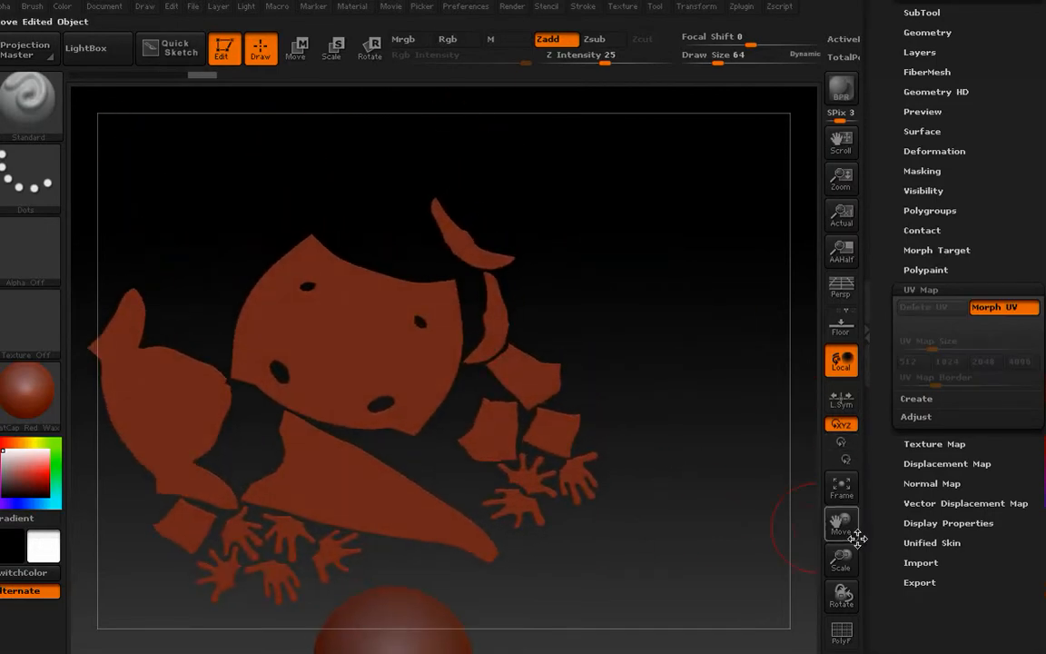
click(840, 631)
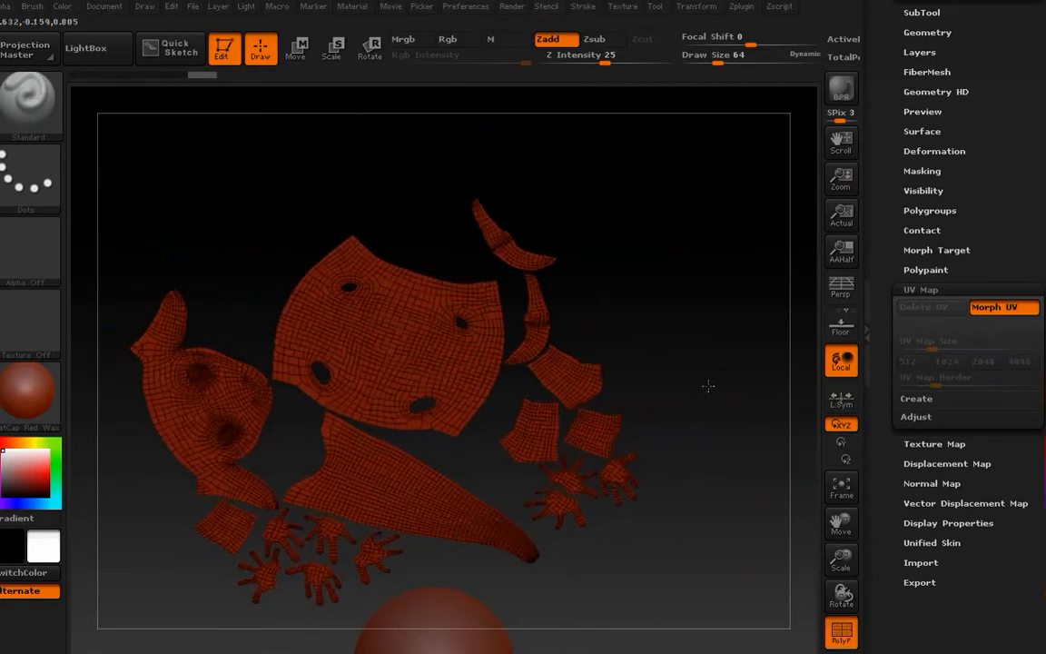
shift+drag(706, 389, 710, 359)
alt+drag(679, 498, 717, 356)
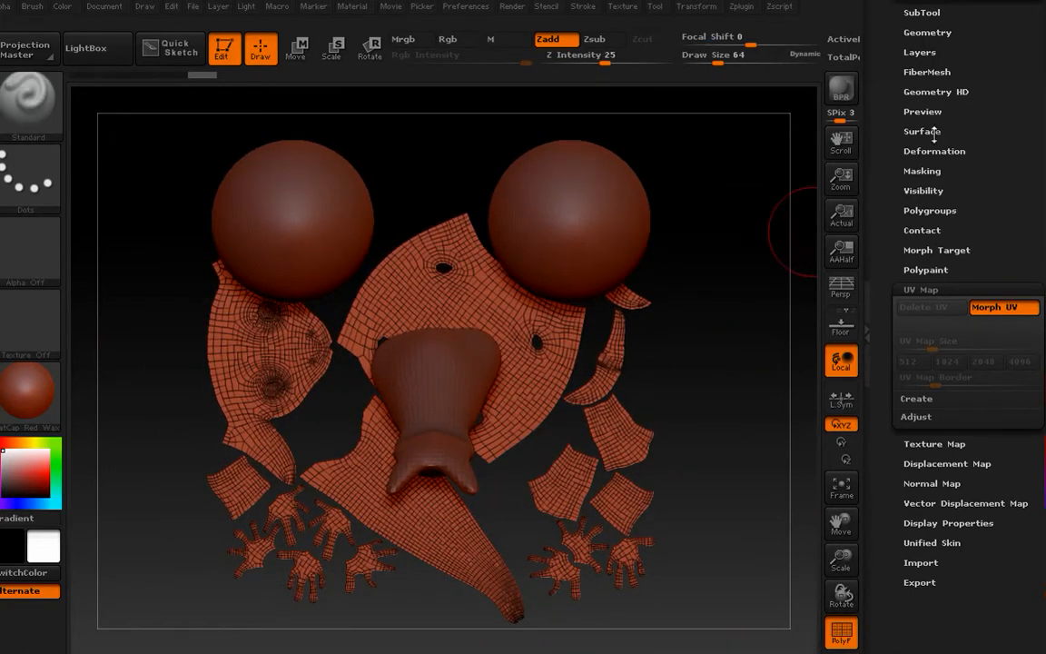
Step: Hide the Extract1 and PM3D_Sphere3D_1 subtools so only the gecko's UV shells remain displayed
scroll(959, 225, up, 4)
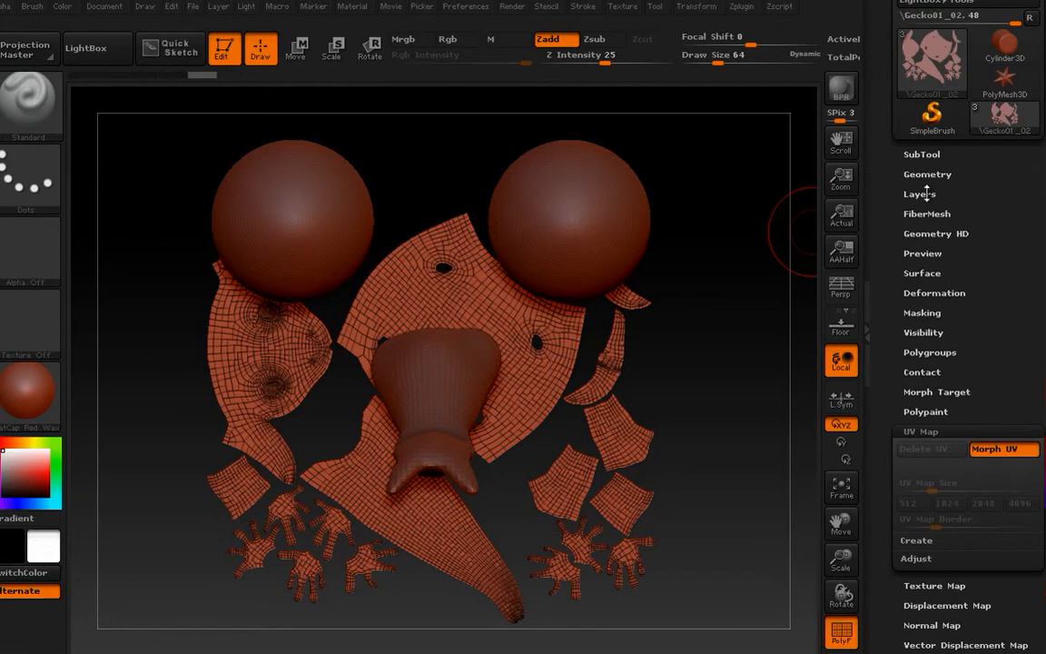
click(920, 193)
click(919, 194)
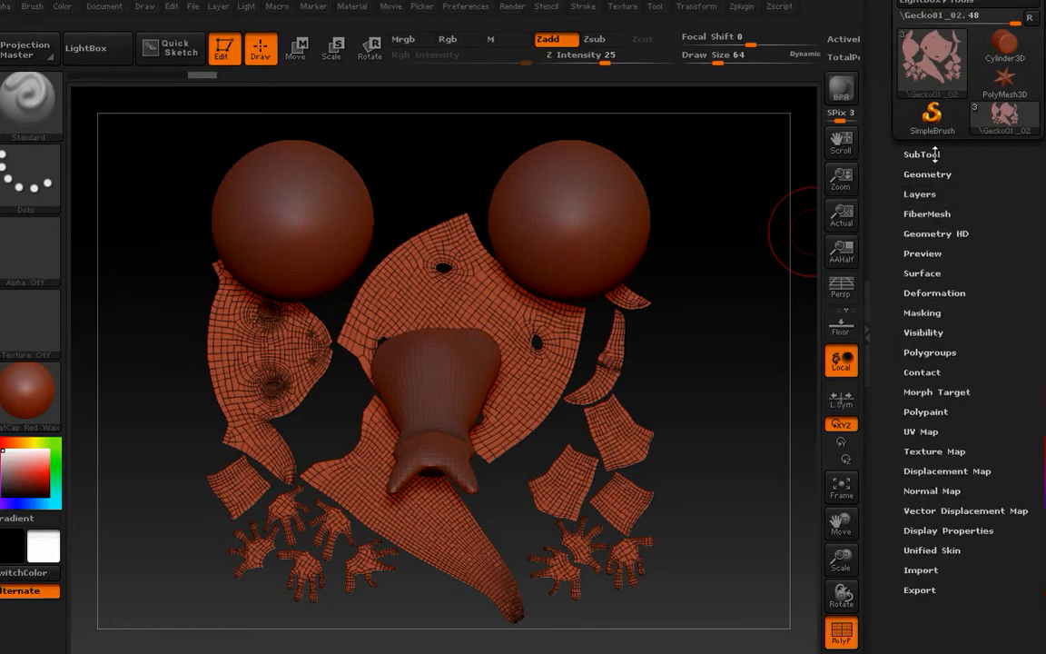
click(921, 154)
click(1032, 91)
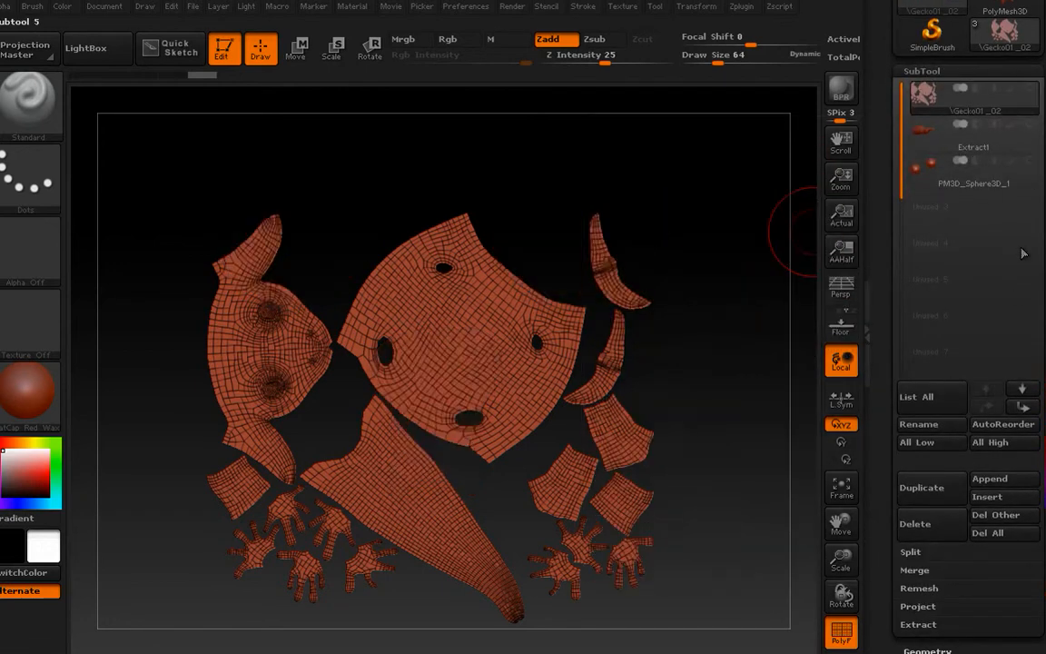
alt+drag(709, 389, 720, 349)
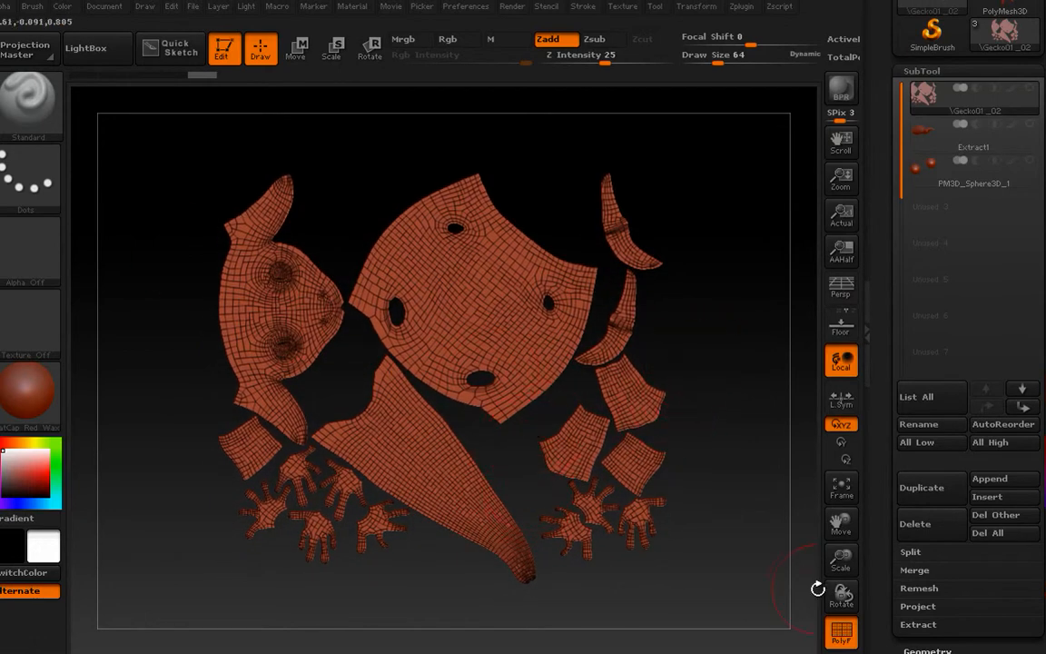
Step: Morph the gecko from its flat UV layout back to the 3D model and view it at an angle
drag(1043, 499, 1043, 2)
click(932, 381)
click(994, 309)
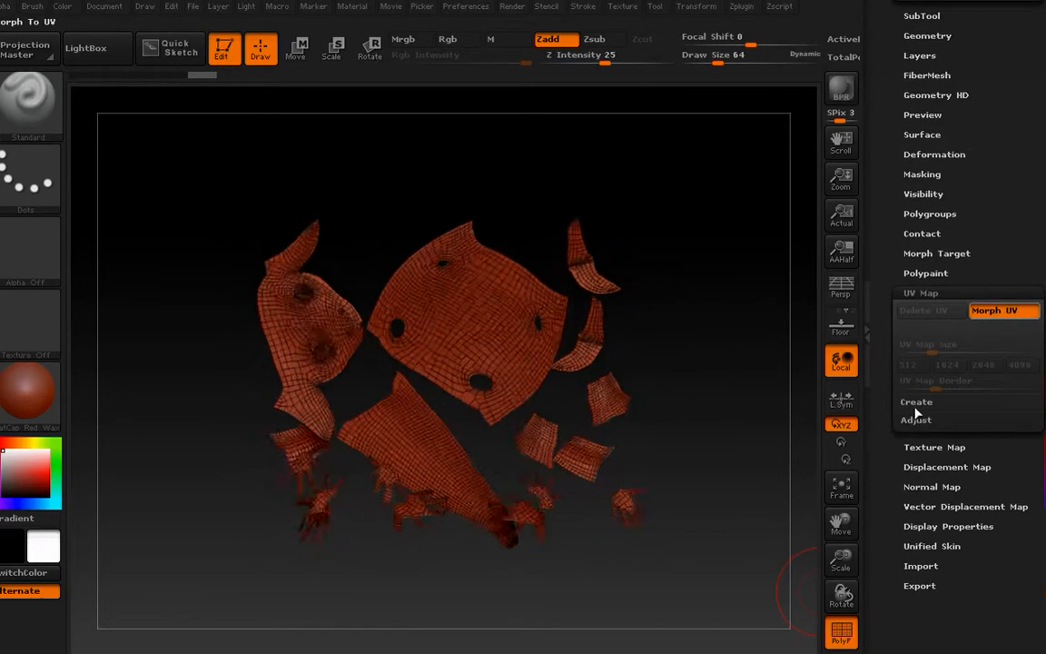
drag(650, 398, 545, 509)
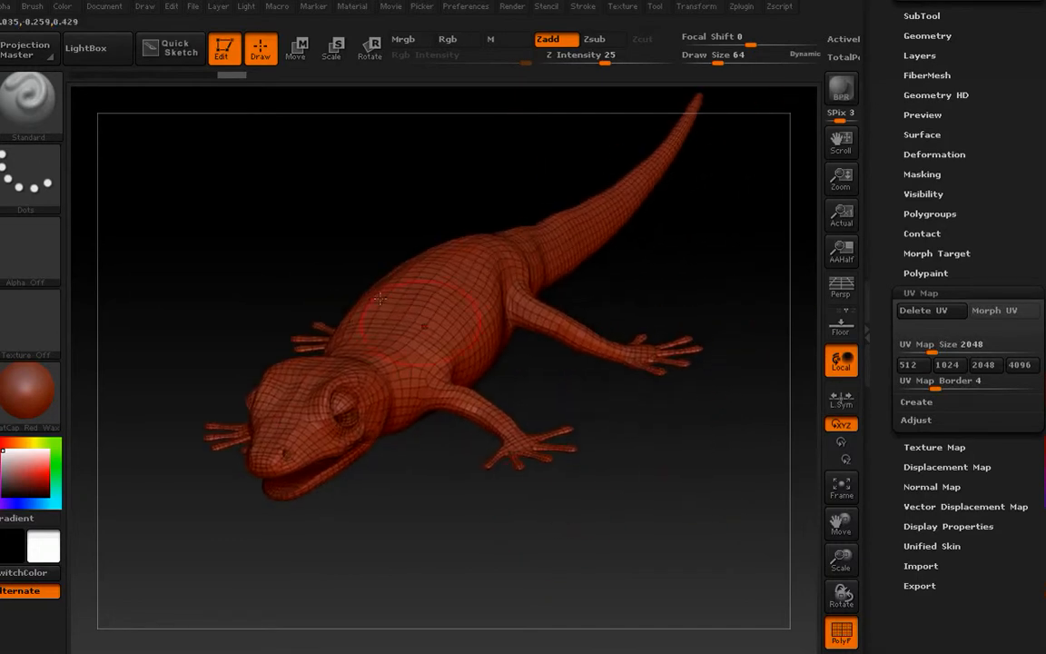
Step: Unwrap the gecko with UV Master using its existing UV seams
click(743, 8)
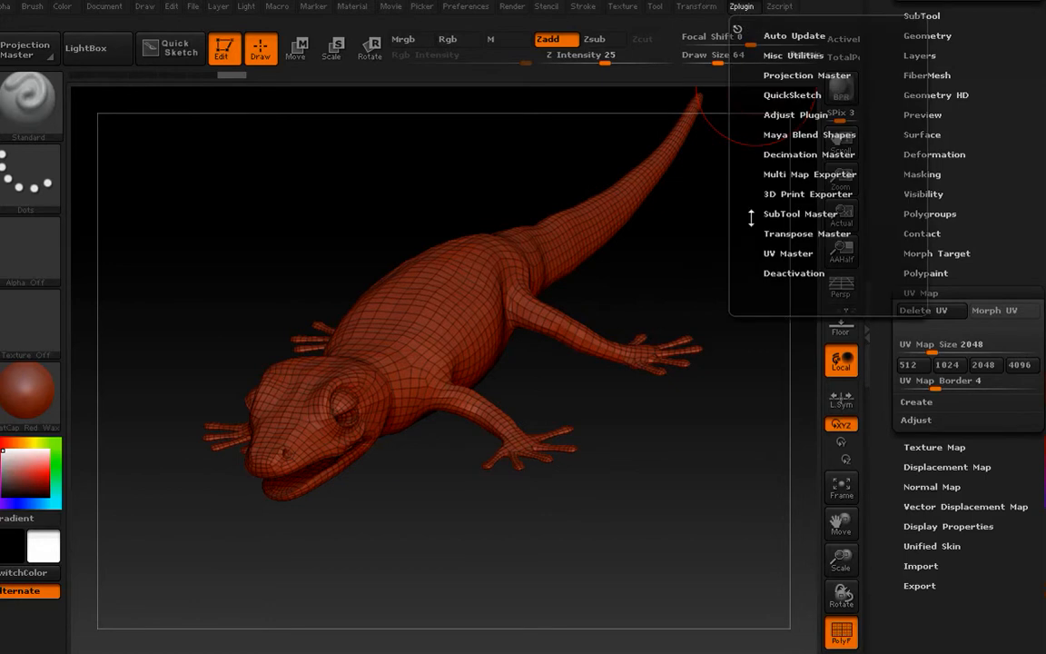
click(793, 253)
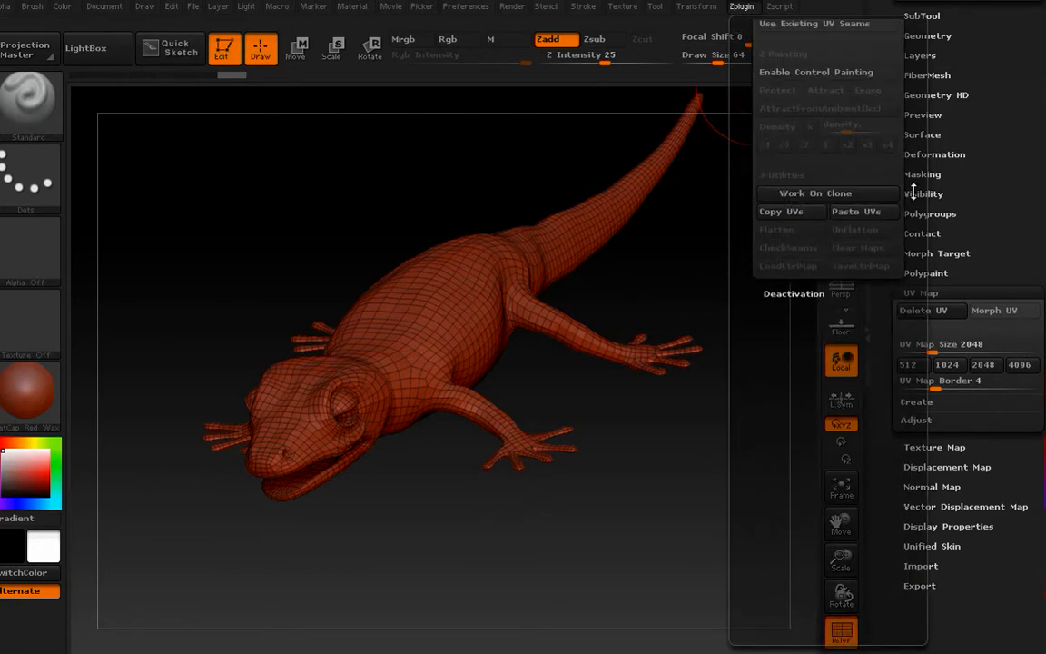
scroll(872, 236, up, 3)
scroll(902, 268, up, 2)
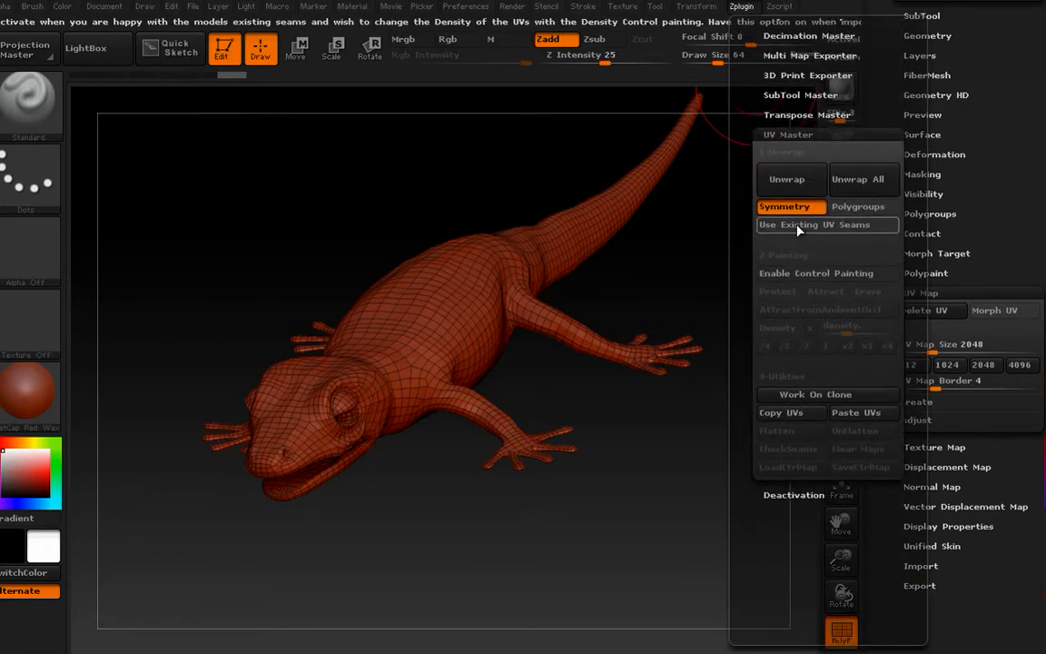
click(832, 229)
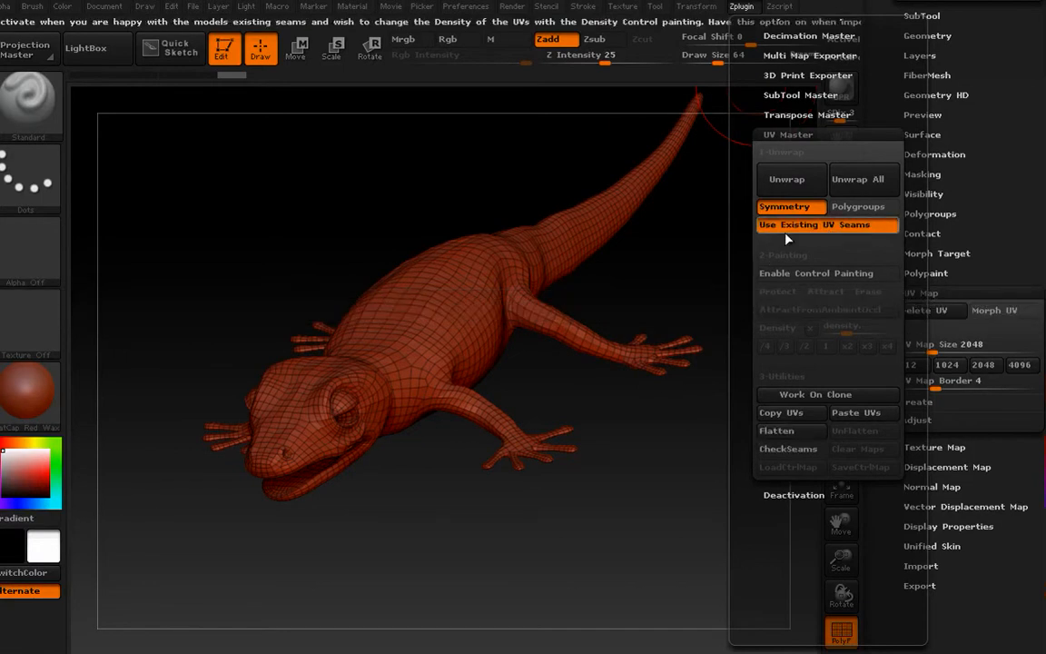
click(793, 181)
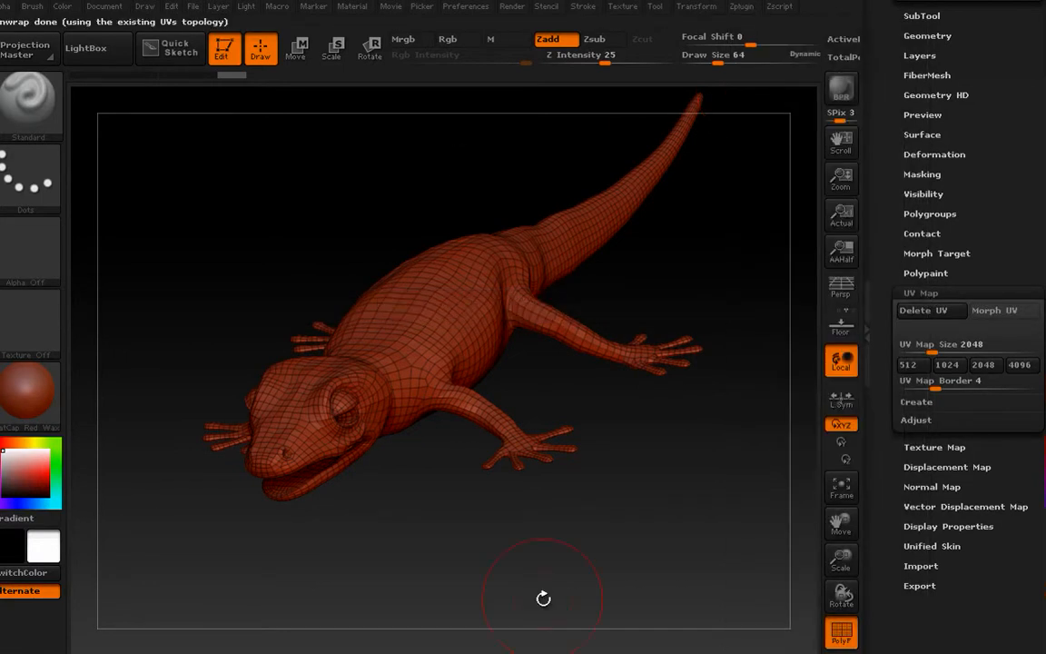
Step: Morph the gecko into its newly unwrapped UV layout and examine the shells, including the head shell's eye area up close
click(994, 309)
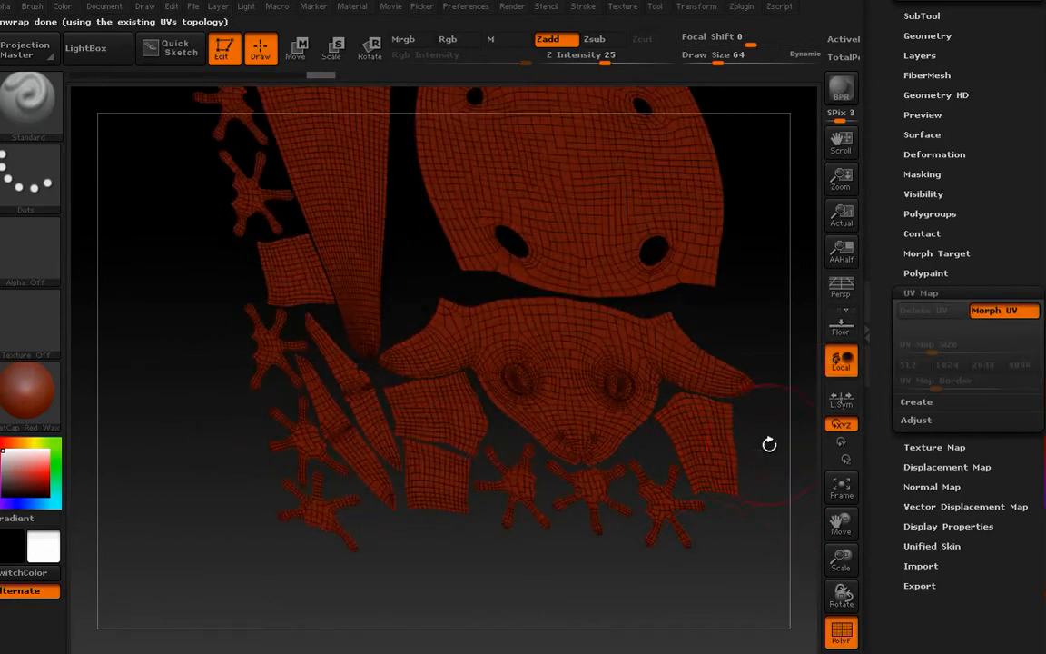
shift+drag(715, 574, 740, 392)
alt+drag(664, 296, 664, 264)
alt+drag(633, 539, 624, 651)
alt+drag(388, 544, 434, 468)
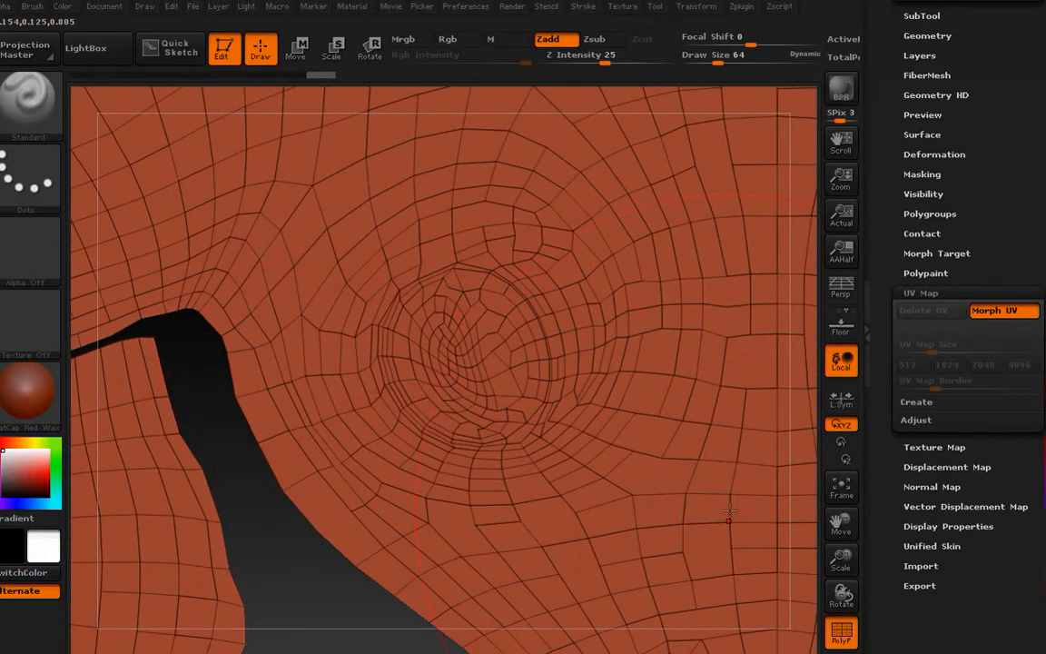
key(f)
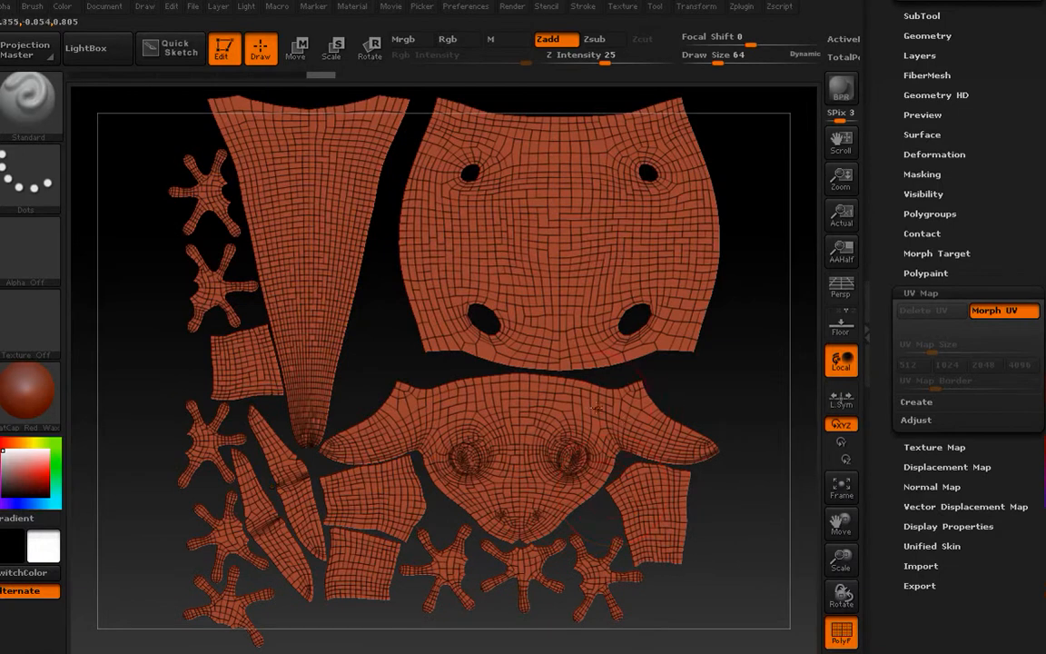
mouse_move(721, 400)
mouse_down()
mouse_move(712, 376)
mouse_move(730, 381)
mouse_up()
Step: Turn off the UV morph to return the unwrapped gecko to 3D form, and frame it at a three-quarter view
click(1033, 311)
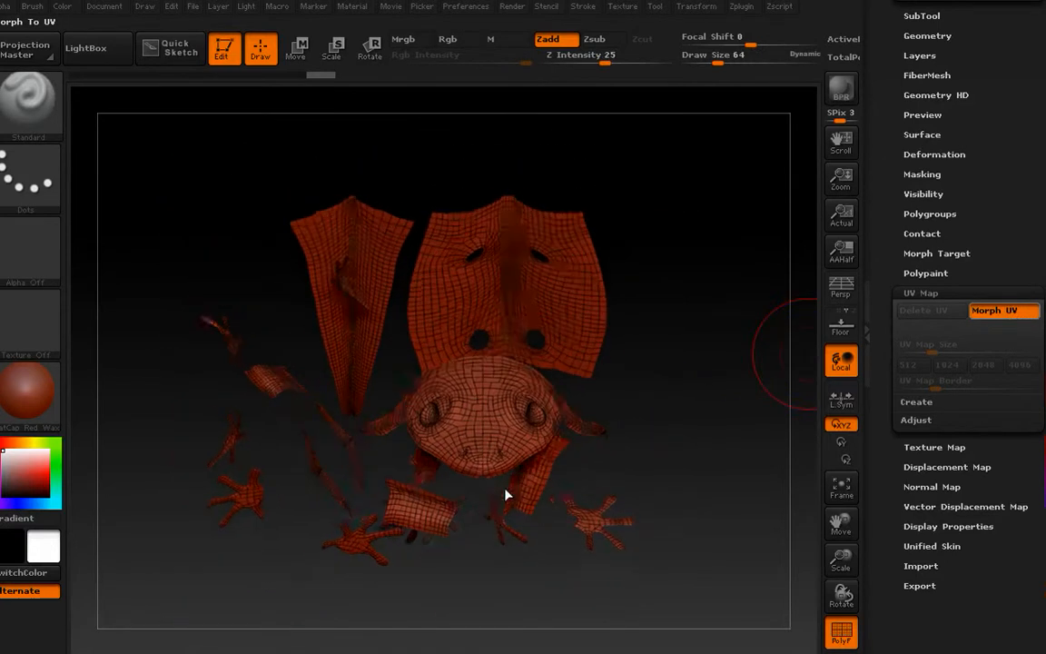
drag(708, 325, 508, 427)
alt+drag(556, 536, 449, 587)
alt+drag(595, 551, 551, 604)
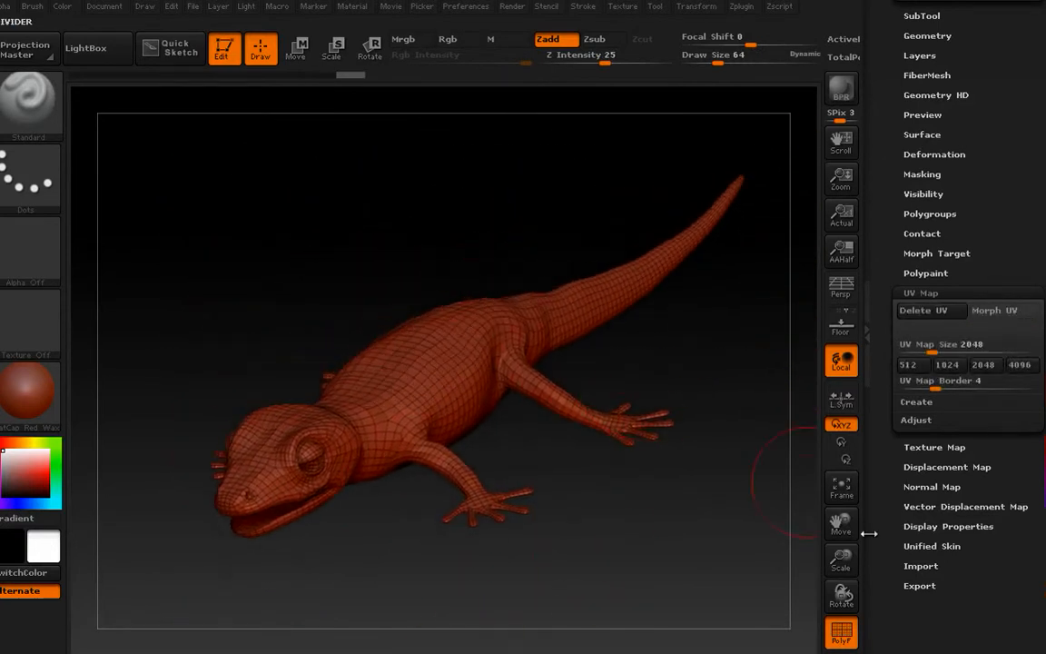